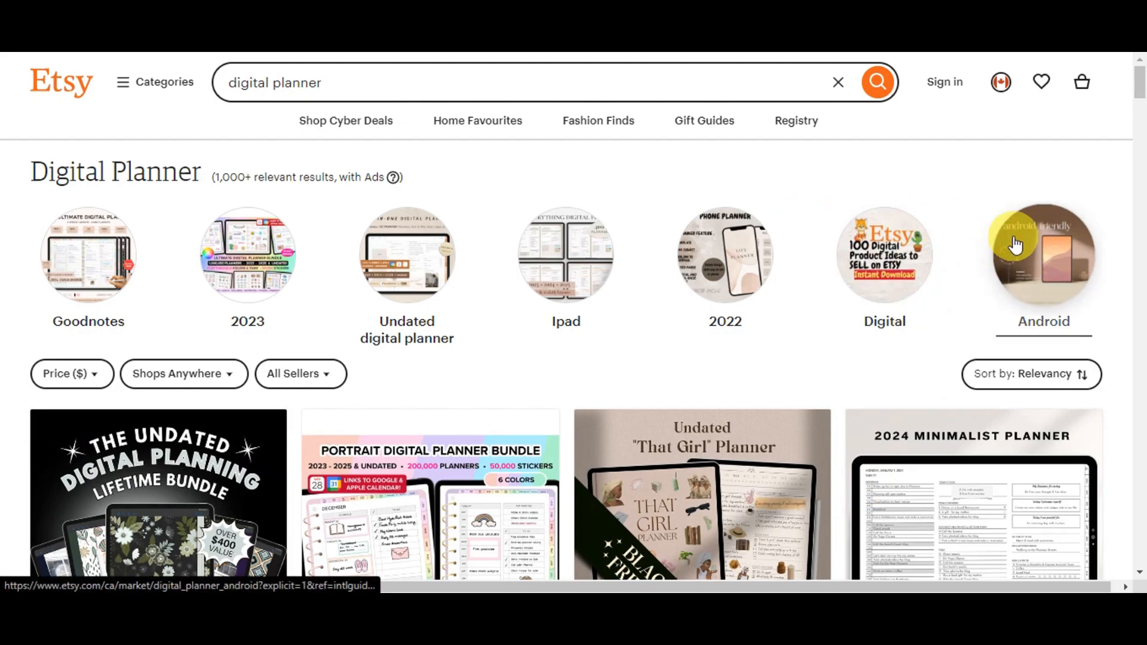
Examine the Etsy digital planner listings for their cover designs, prices and ratings.
{"action": "scroll", "coordinate": [1015, 245], "scroll_direction": "down", "scroll_amount": 4}
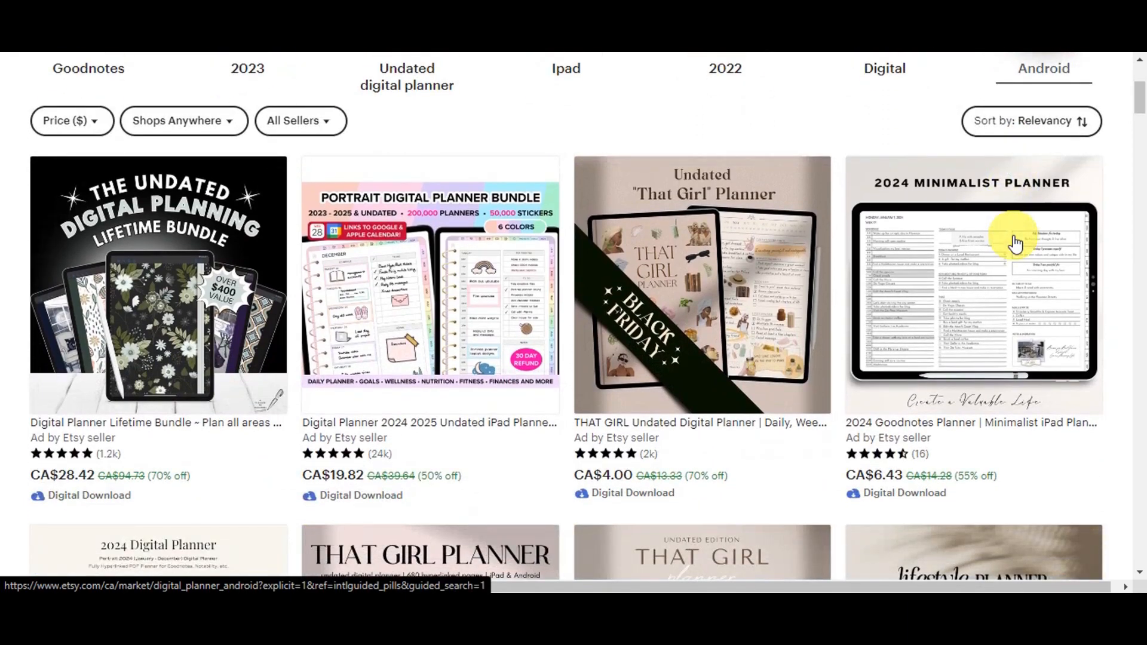
{"action": "scroll", "coordinate": [1014, 244], "scroll_direction": "down", "scroll_amount": 3}
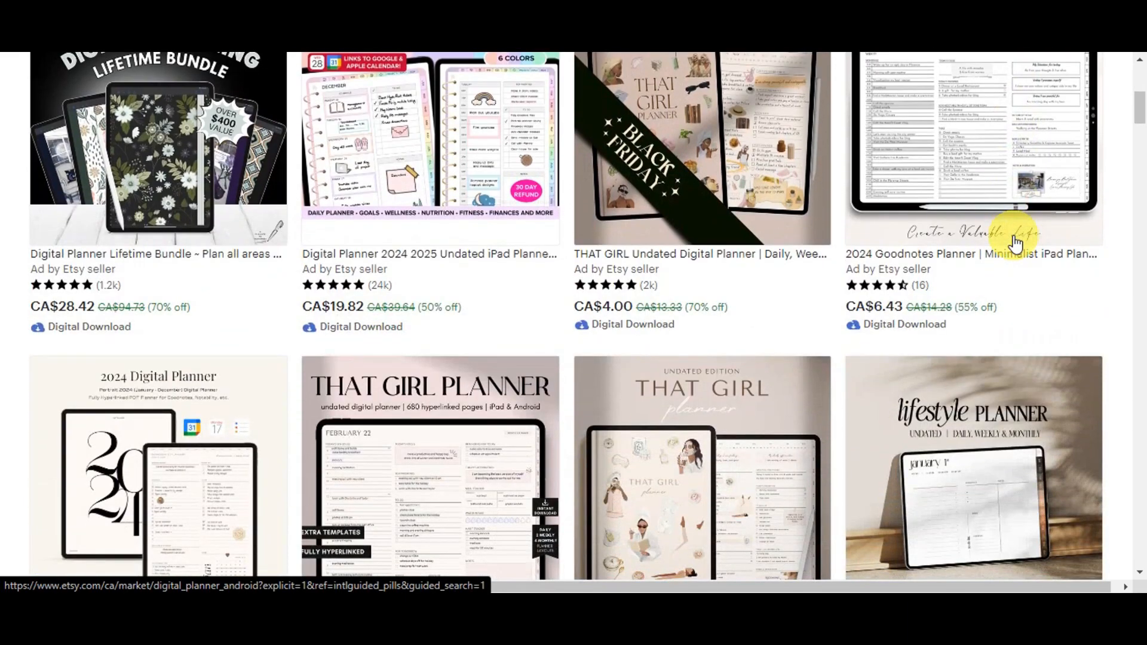
{"action": "scroll", "coordinate": [1014, 243], "scroll_direction": "down", "scroll_amount": 2}
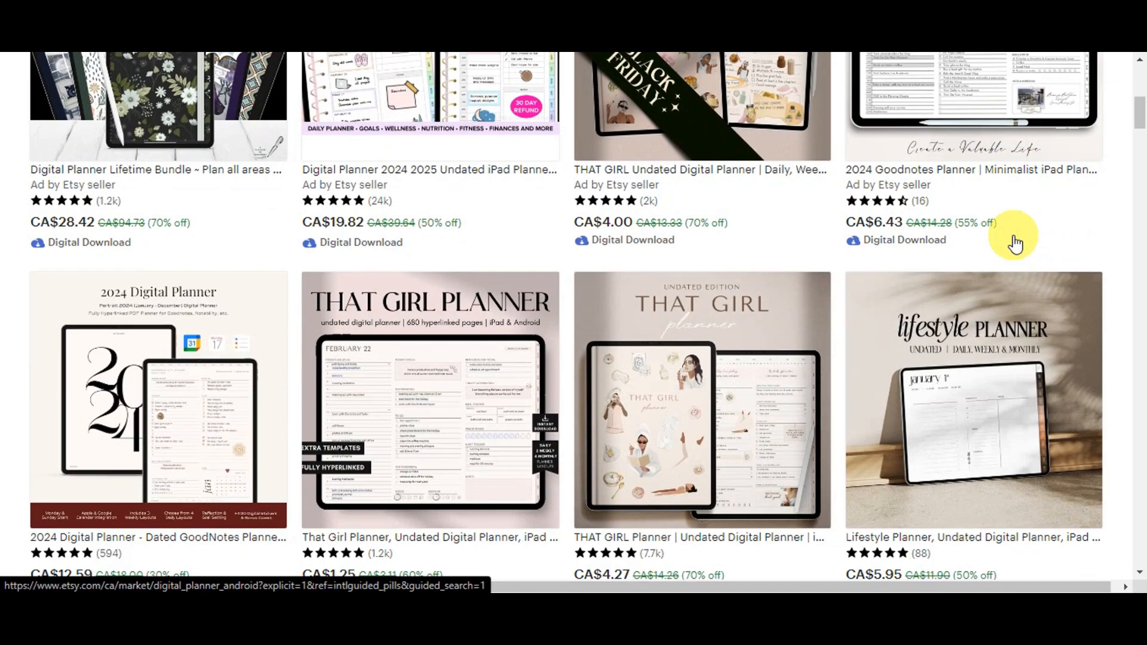
{"action": "scroll", "coordinate": [1015, 243], "scroll_direction": "down", "scroll_amount": 4}
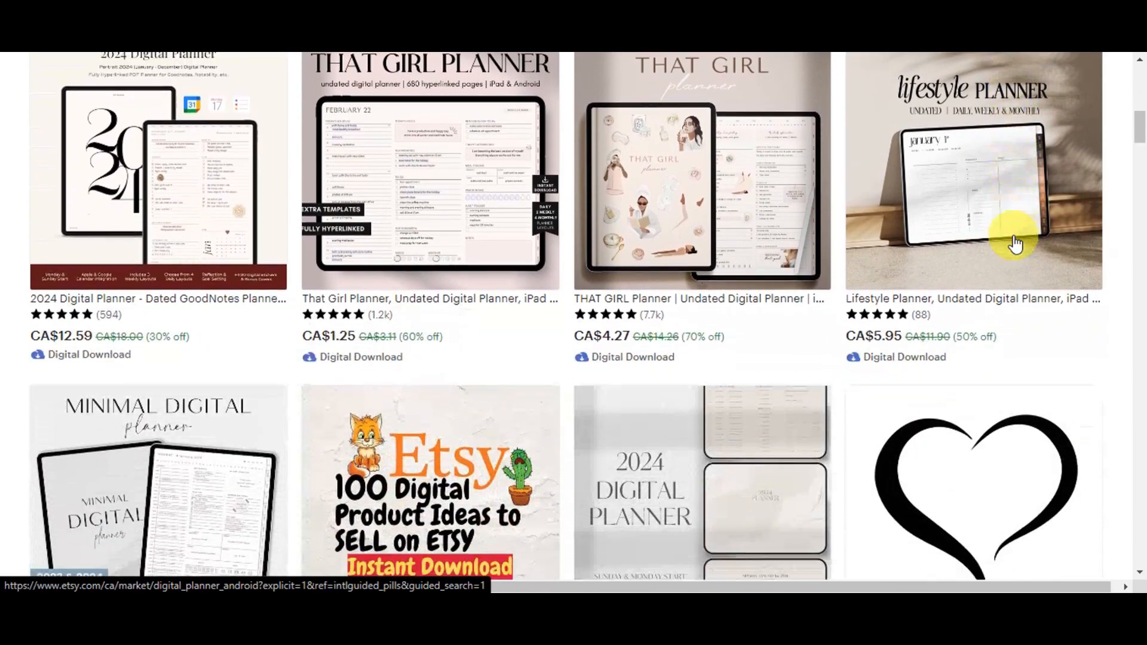
{"action": "scroll", "coordinate": [1014, 243], "scroll_direction": "down", "scroll_amount": 2}
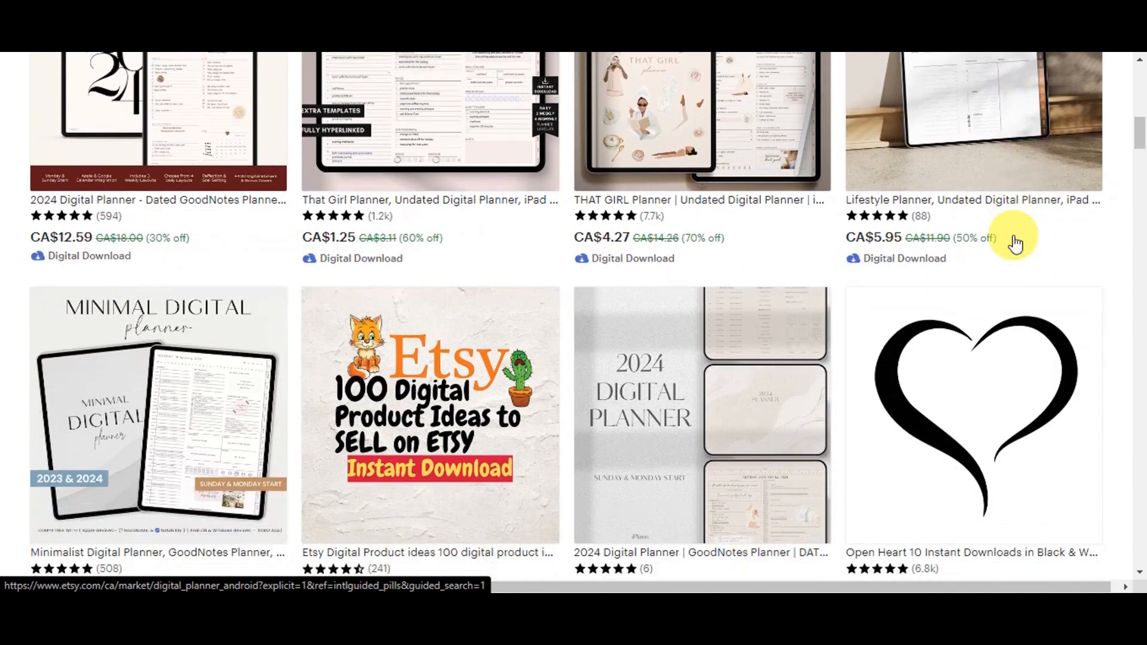
{"action": "scroll", "coordinate": [1015, 244], "scroll_direction": "down", "scroll_amount": 2}
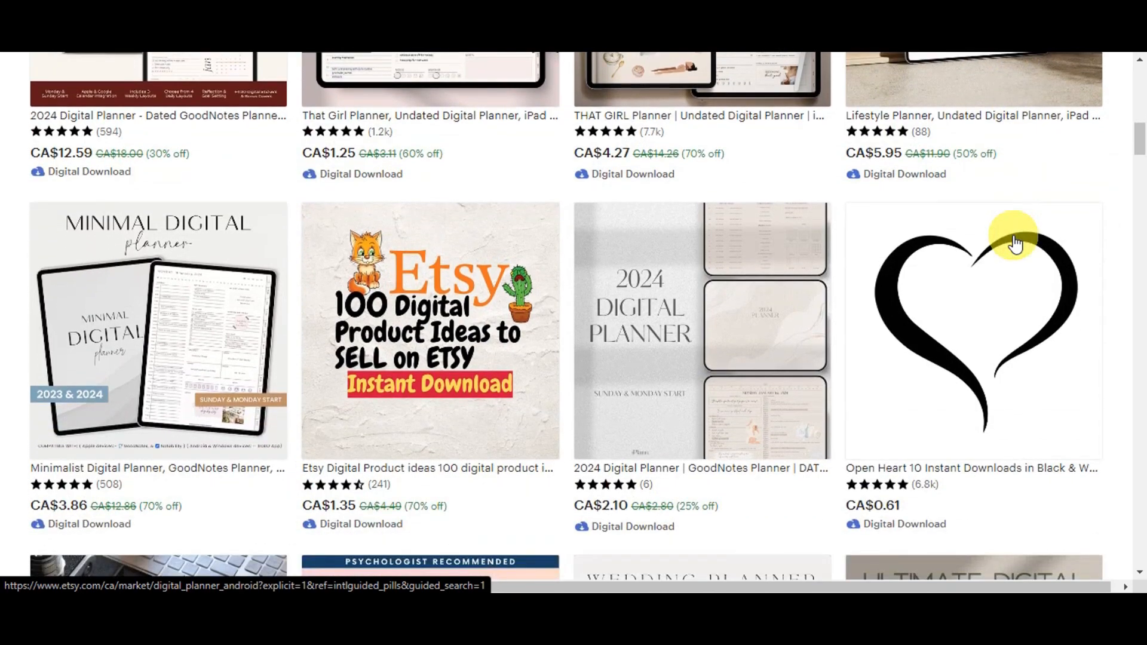
{"action": "scroll", "coordinate": [1015, 244], "scroll_direction": "down", "scroll_amount": 5}
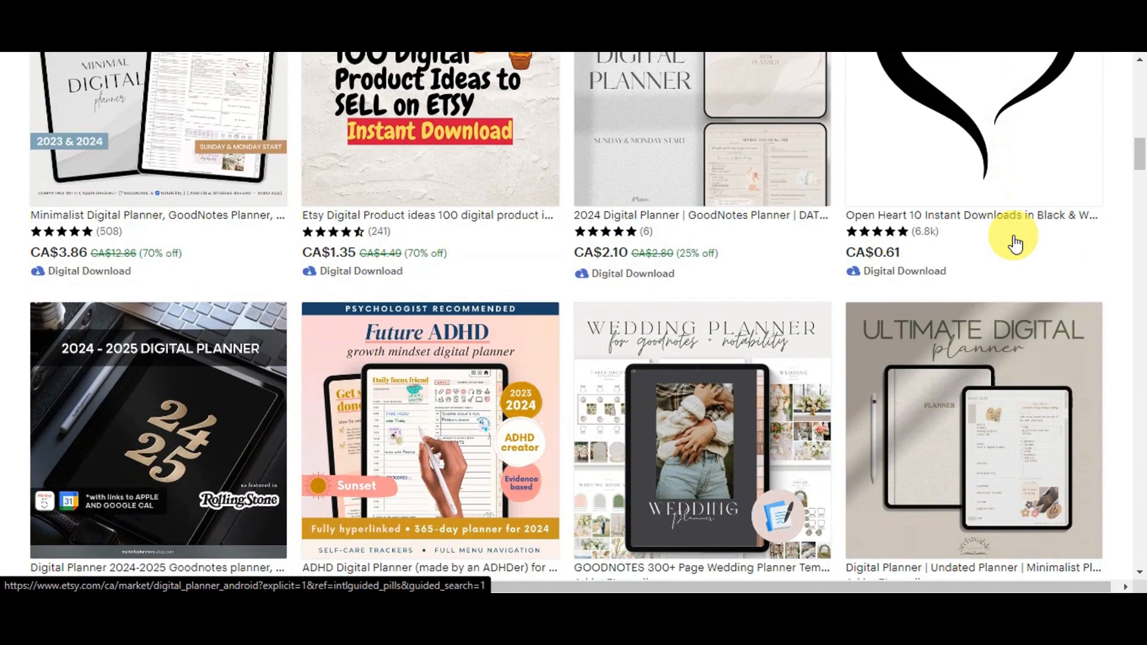
{"action": "scroll", "coordinate": [1015, 244], "scroll_direction": "down", "scroll_amount": 2}
{"action": "scroll", "coordinate": [1015, 244], "scroll_direction": "down", "scroll_amount": 5}
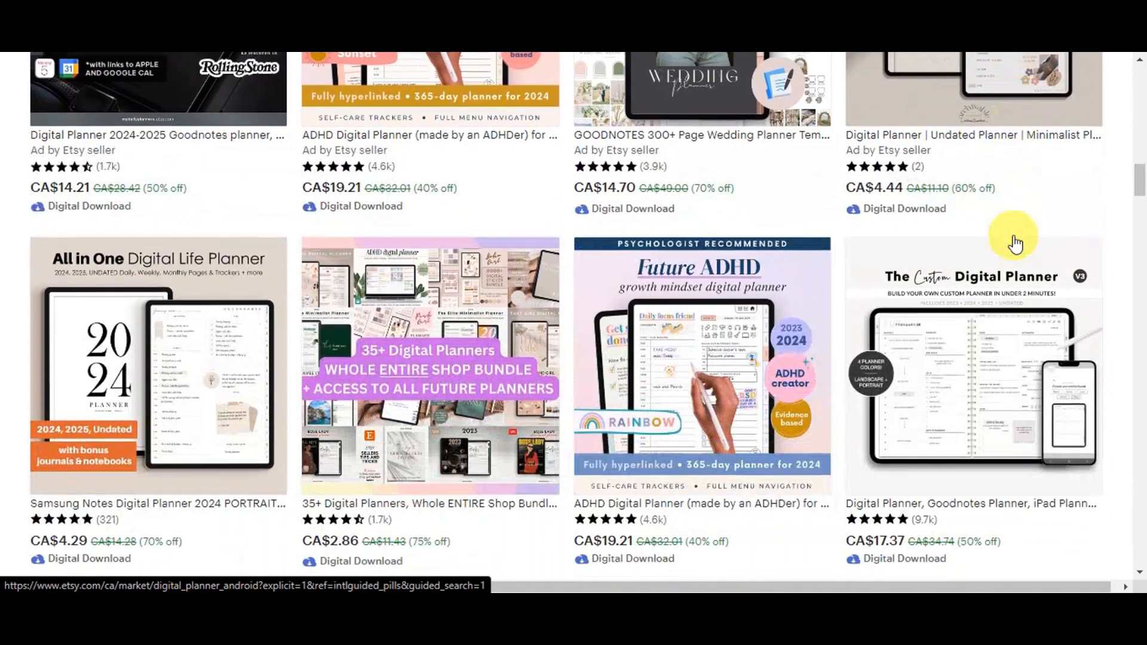
{"action": "scroll", "coordinate": [1052, 283], "scroll_direction": "down", "scroll_amount": 3}
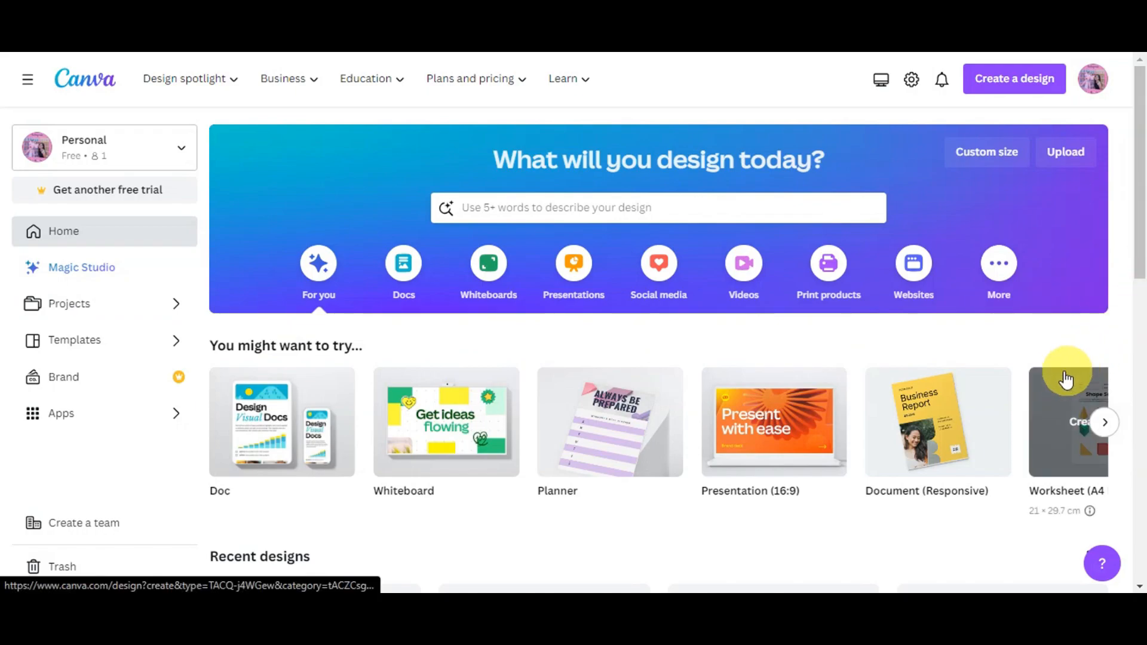
Switch to Canva and look through the recent designs on the home page.
{"action": "scroll", "coordinate": [1073, 364], "scroll_direction": "down", "scroll_amount": 1}
{"action": "scroll", "coordinate": [1074, 364], "scroll_direction": "down", "scroll_amount": 1}
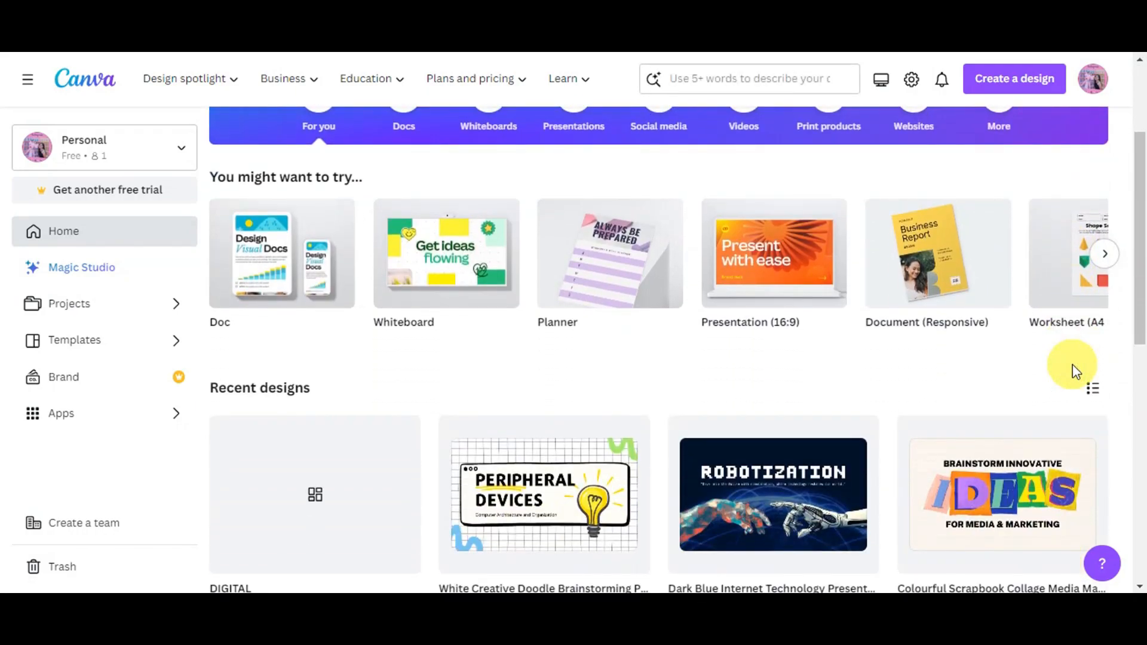
{"action": "scroll", "coordinate": [1074, 365], "scroll_direction": "down", "scroll_amount": 2}
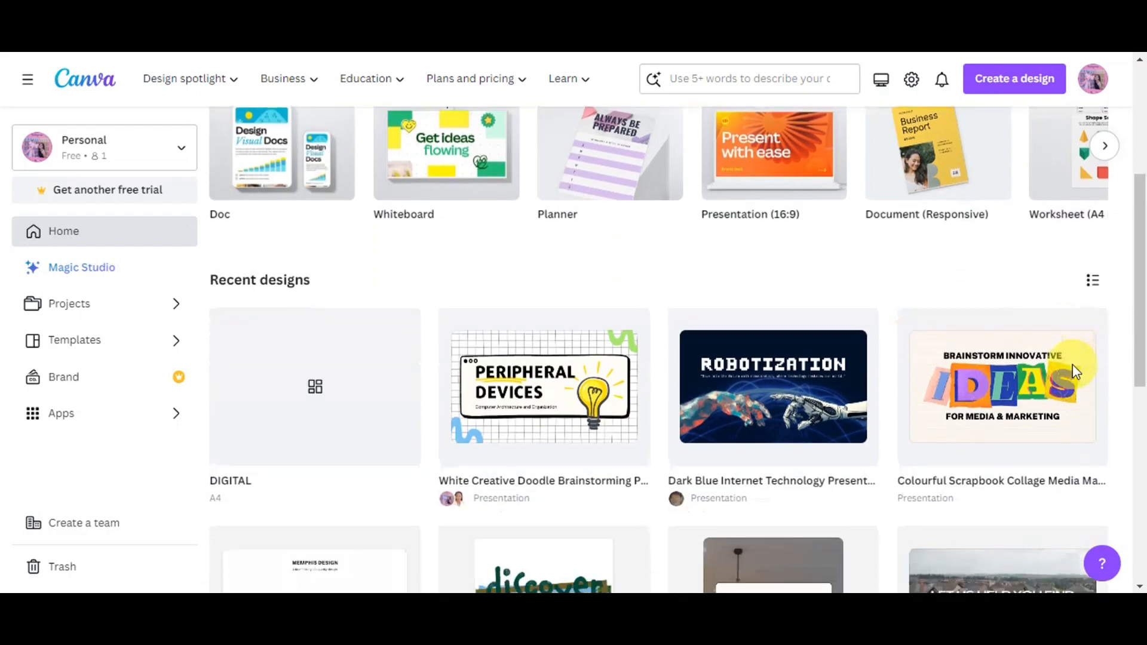
{"action": "scroll", "coordinate": [1073, 364], "scroll_direction": "down", "scroll_amount": 2}
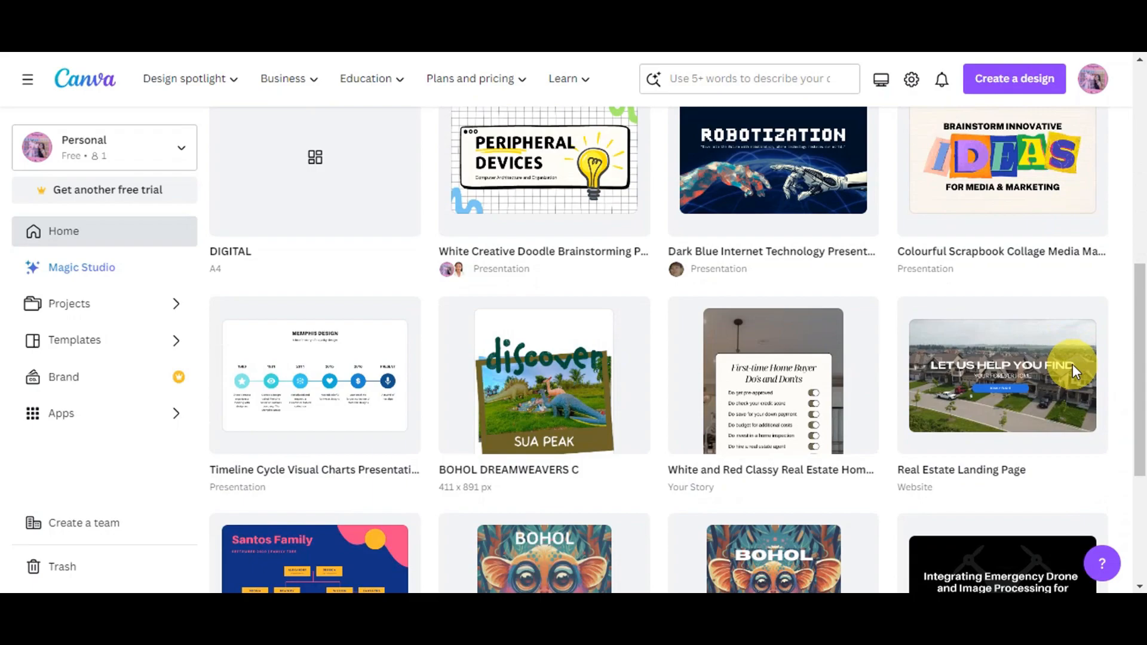
{"action": "scroll", "coordinate": [1096, 353], "scroll_direction": "down", "scroll_amount": 2}
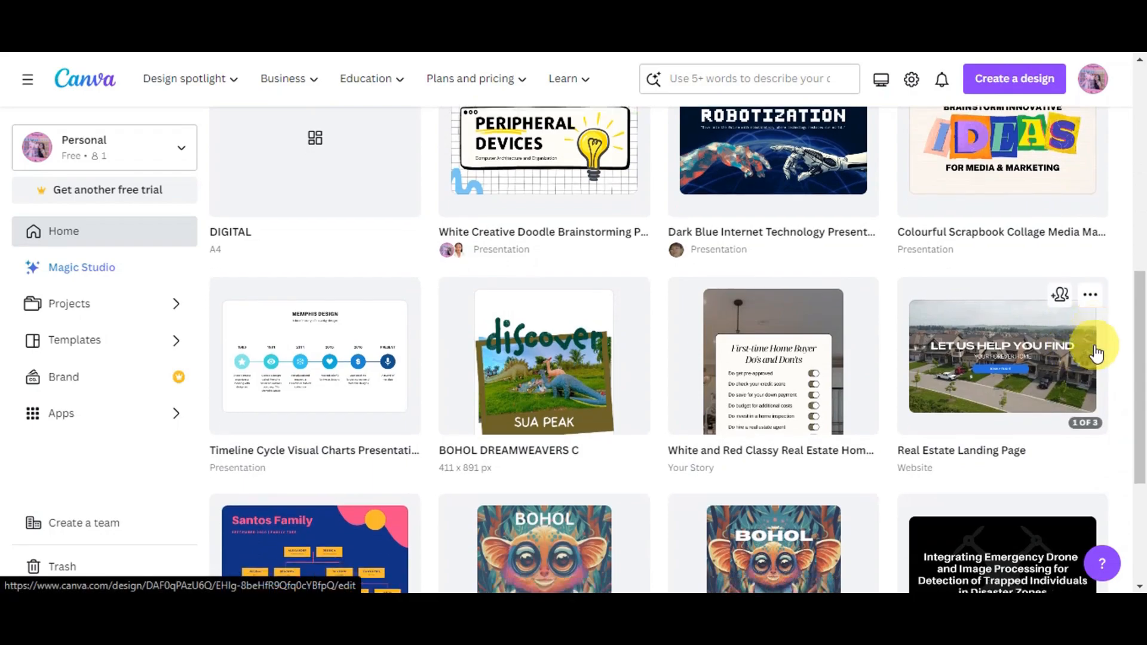
{"action": "scroll", "coordinate": [1096, 353], "scroll_direction": "down", "scroll_amount": 1}
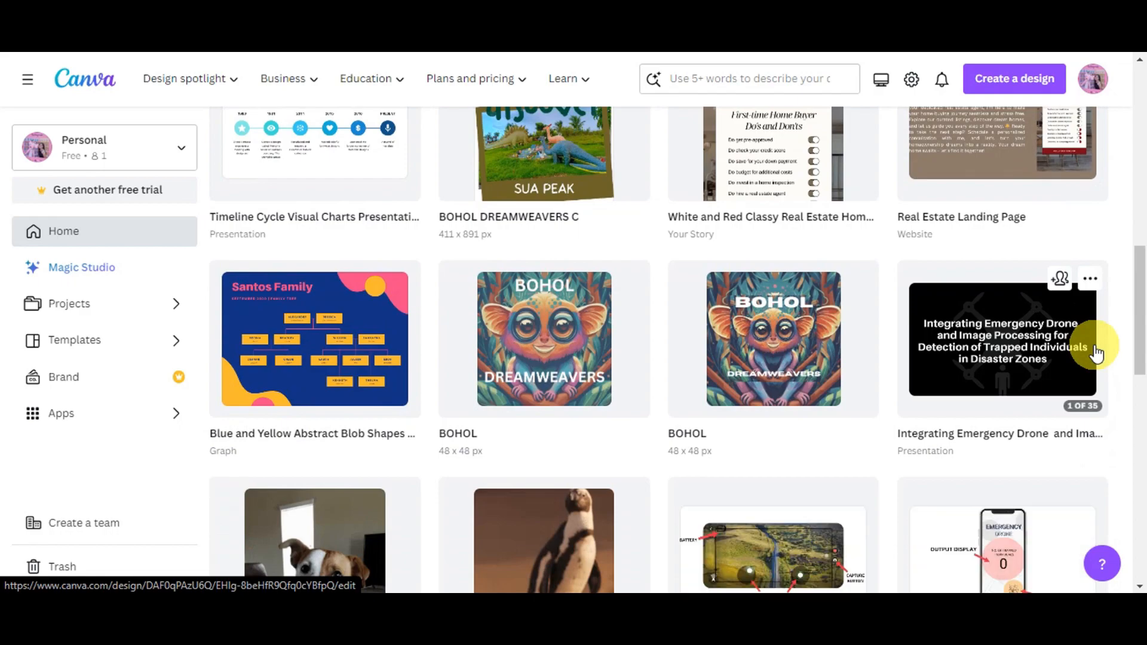
{"action": "scroll", "coordinate": [1096, 353], "scroll_direction": "down", "scroll_amount": 6}
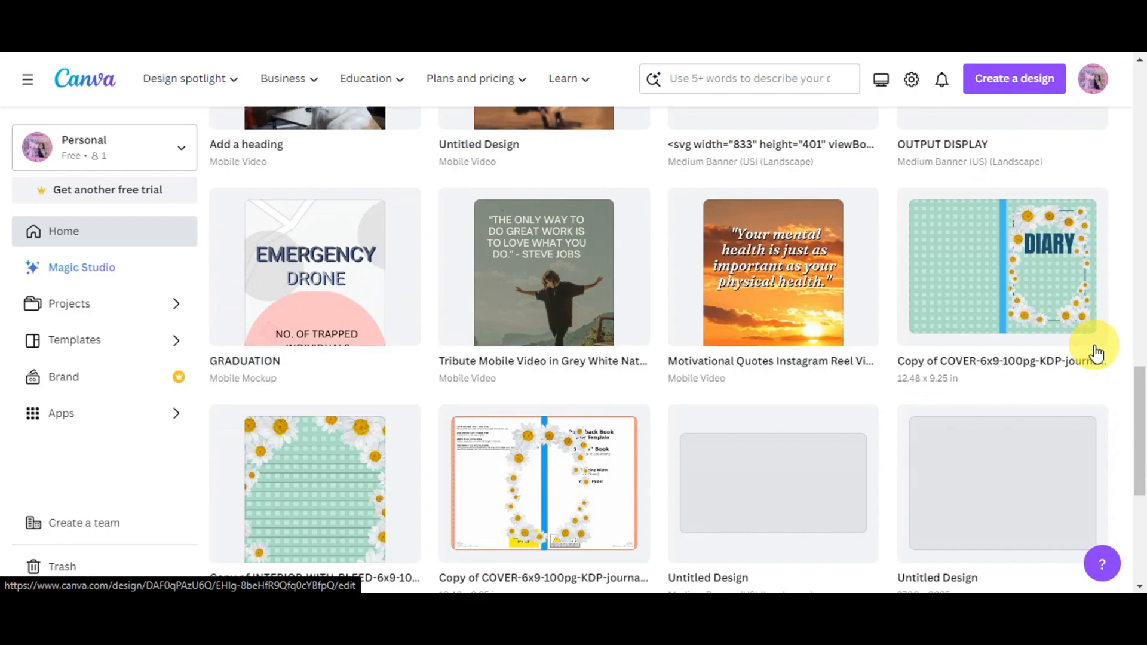
{"action": "scroll", "coordinate": [1096, 353], "scroll_direction": "down", "scroll_amount": 2}
{"action": "scroll", "coordinate": [1096, 353], "scroll_direction": "down", "scroll_amount": 2}
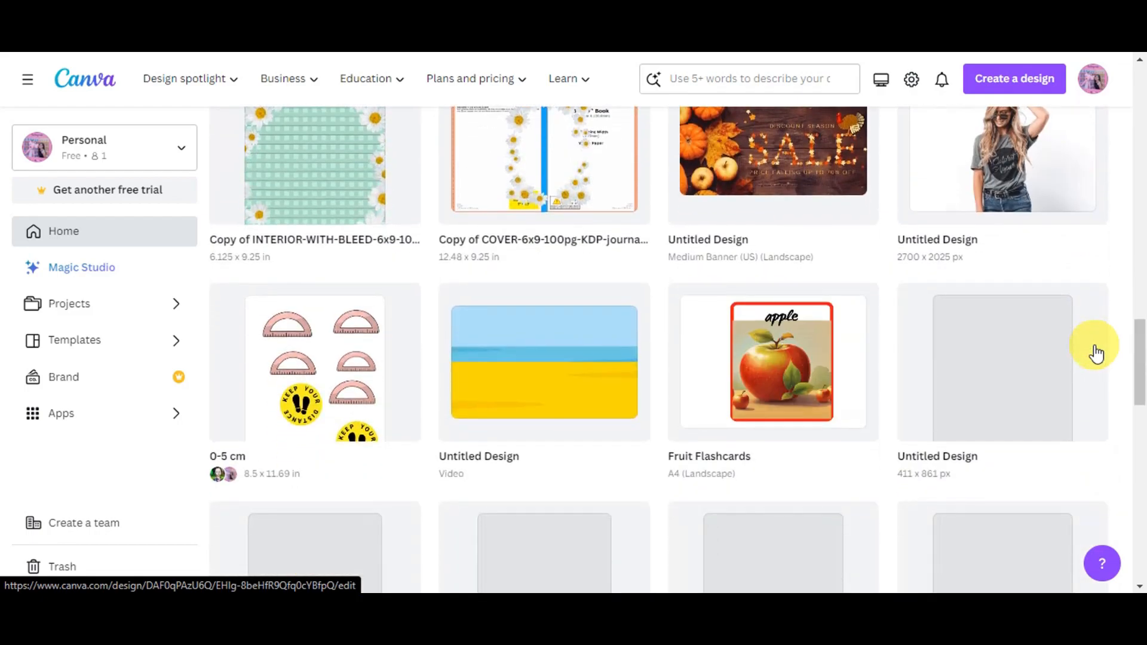
{"action": "scroll", "coordinate": [1096, 353], "scroll_direction": "down", "scroll_amount": 2}
{"action": "scroll", "coordinate": [1096, 353], "scroll_direction": "down", "scroll_amount": 3}
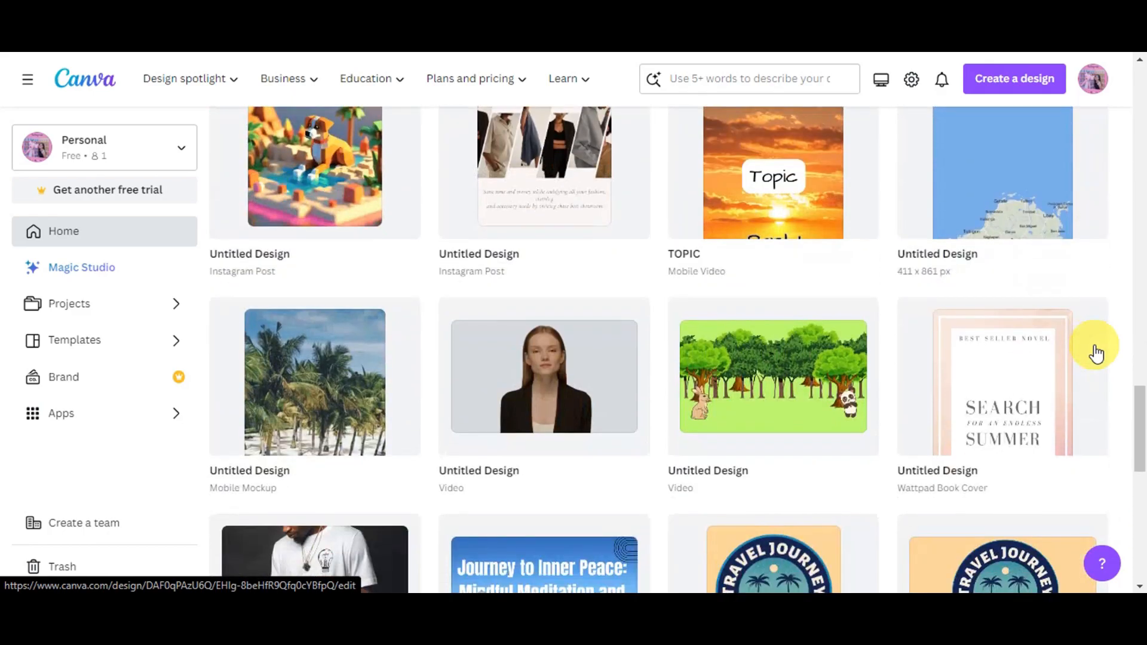
{"action": "scroll", "coordinate": [1096, 354], "scroll_direction": "down", "scroll_amount": 3}
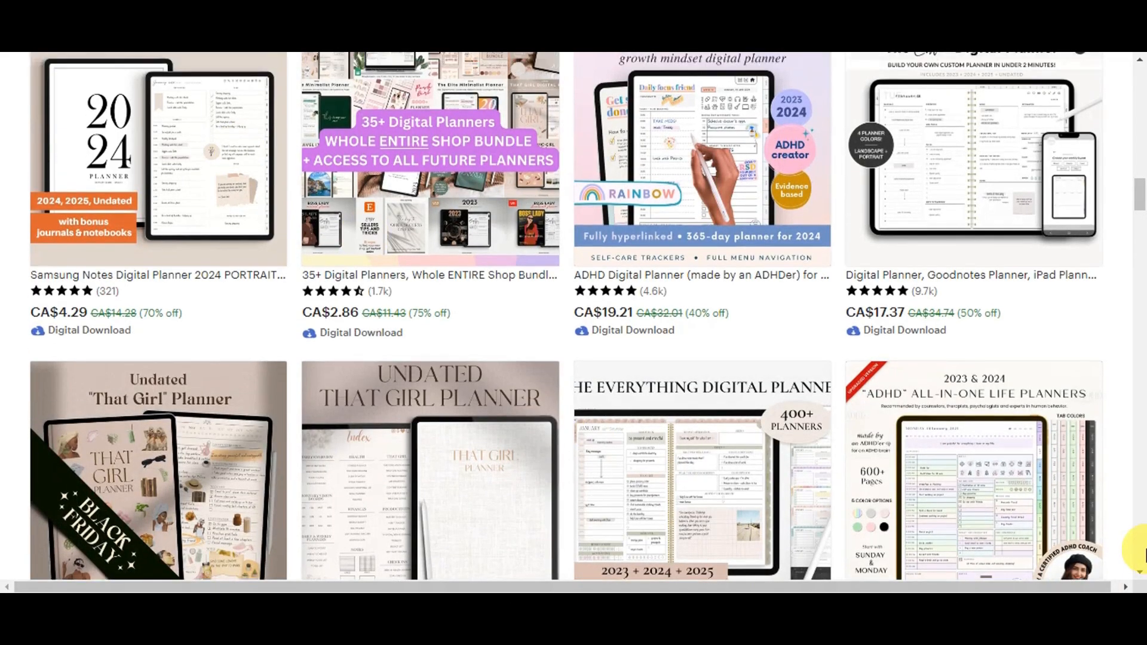
Return to Etsy, search again for "digital planner" and examine the styles and prices of the listings.
{"action": "scroll", "coordinate": [1070, 436], "scroll_direction": "up", "scroll_amount": 5}
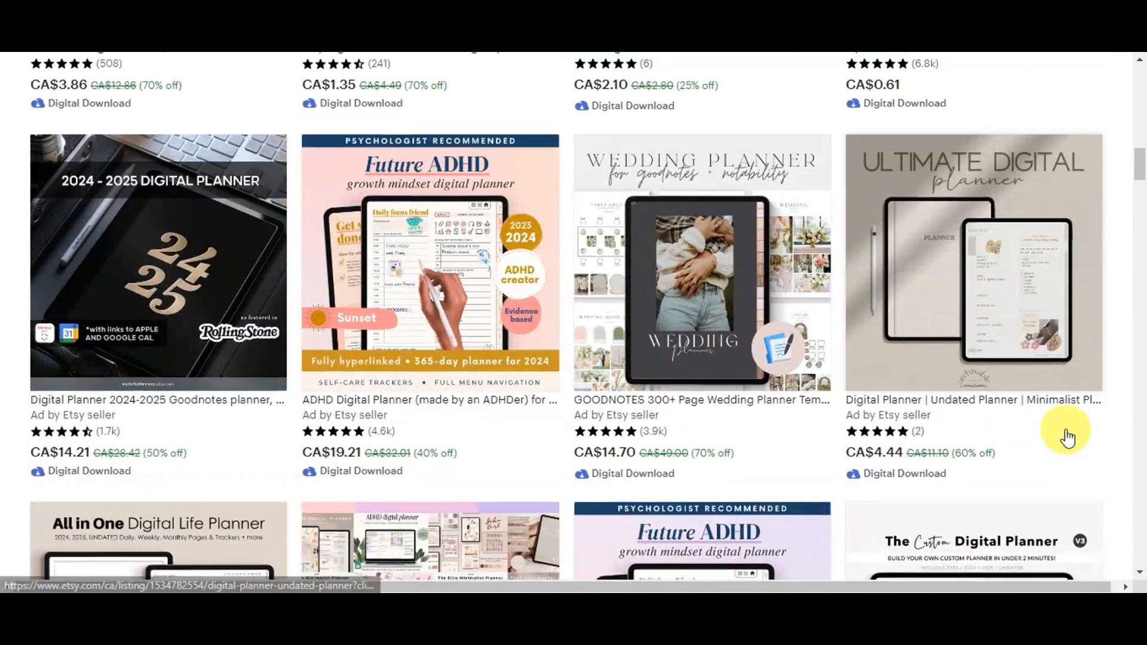
{"action": "scroll", "coordinate": [1068, 438], "scroll_direction": "up", "scroll_amount": 10}
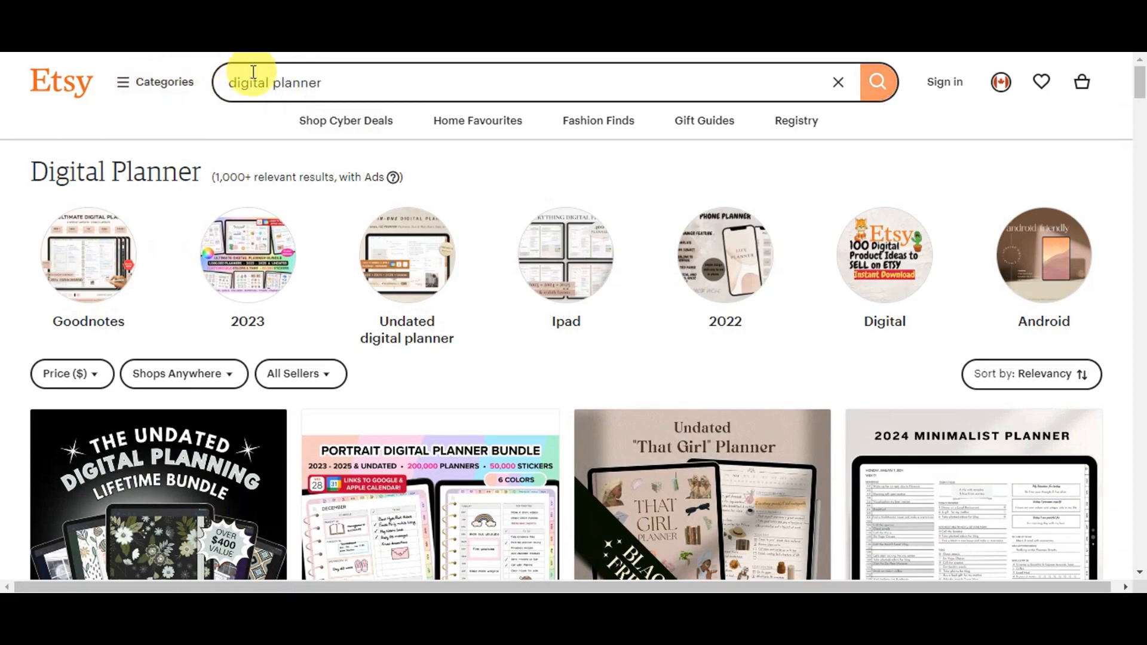
{"action": "left_click", "coordinate": [890, 88]}
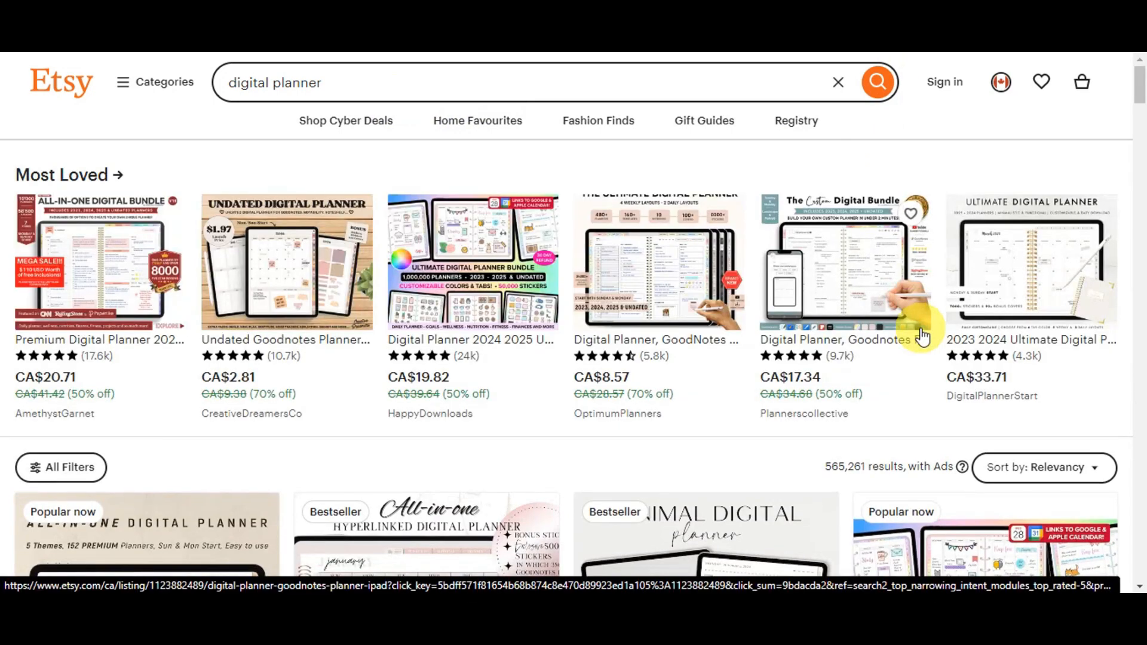
{"action": "scroll", "coordinate": [730, 290], "scroll_direction": "down", "scroll_amount": 10}
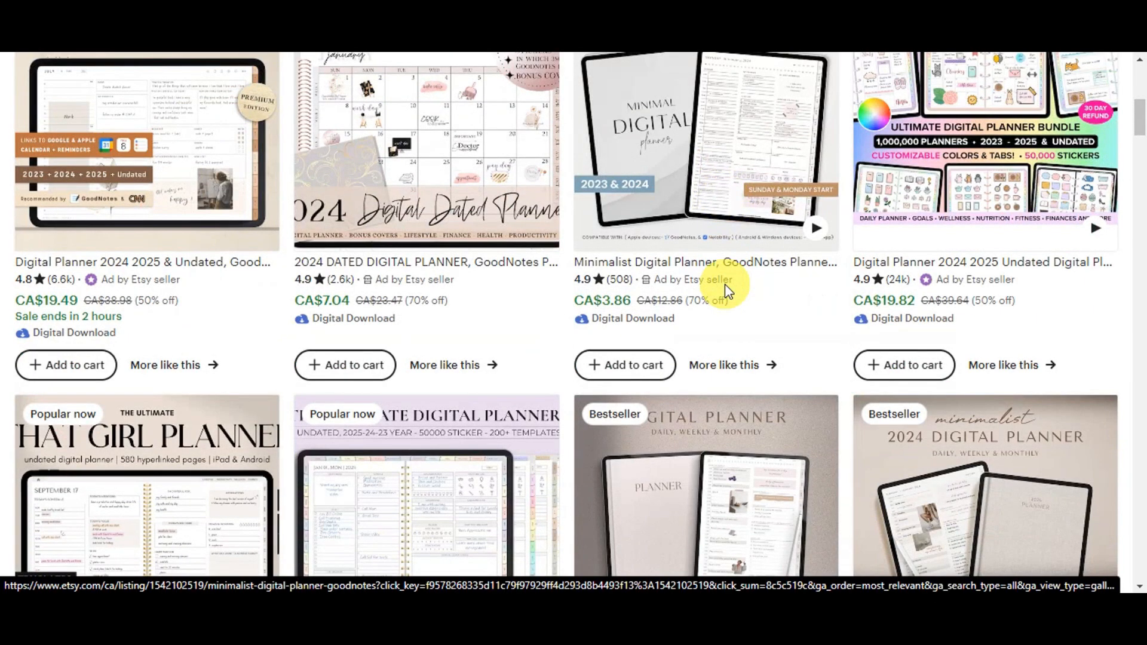
{"action": "scroll", "coordinate": [728, 293], "scroll_direction": "down", "scroll_amount": 2}
{"action": "scroll", "coordinate": [731, 257], "scroll_direction": "down", "scroll_amount": 5}
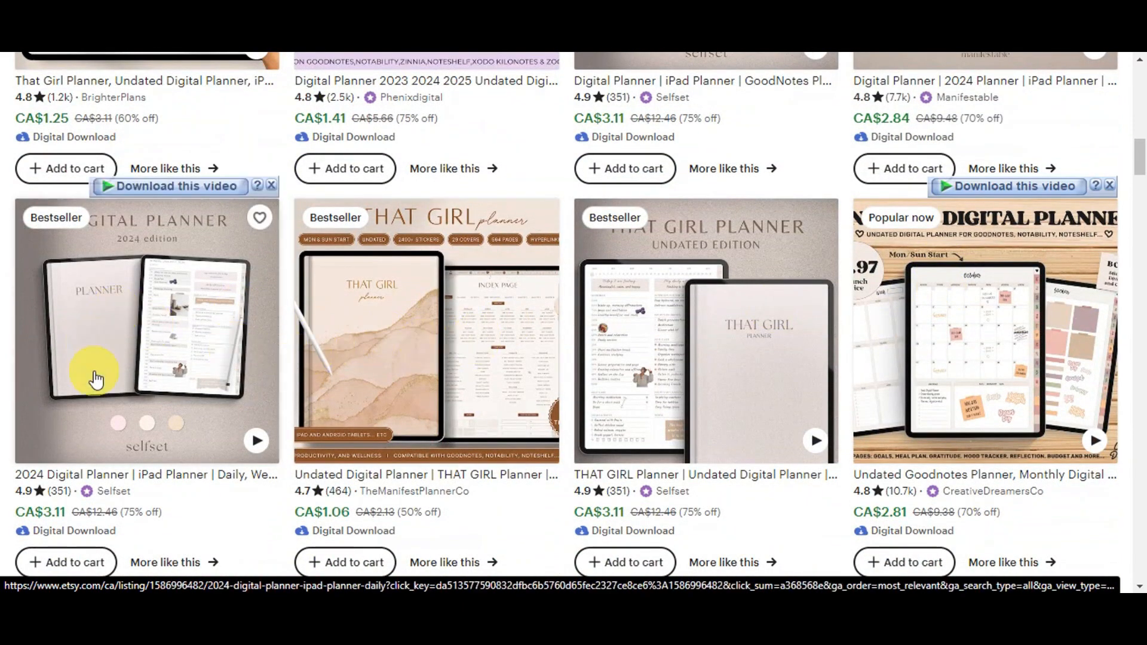
{"action": "scroll", "coordinate": [402, 303], "scroll_direction": "down", "scroll_amount": 4}
{"action": "scroll", "coordinate": [694, 322], "scroll_direction": "down", "scroll_amount": 11}
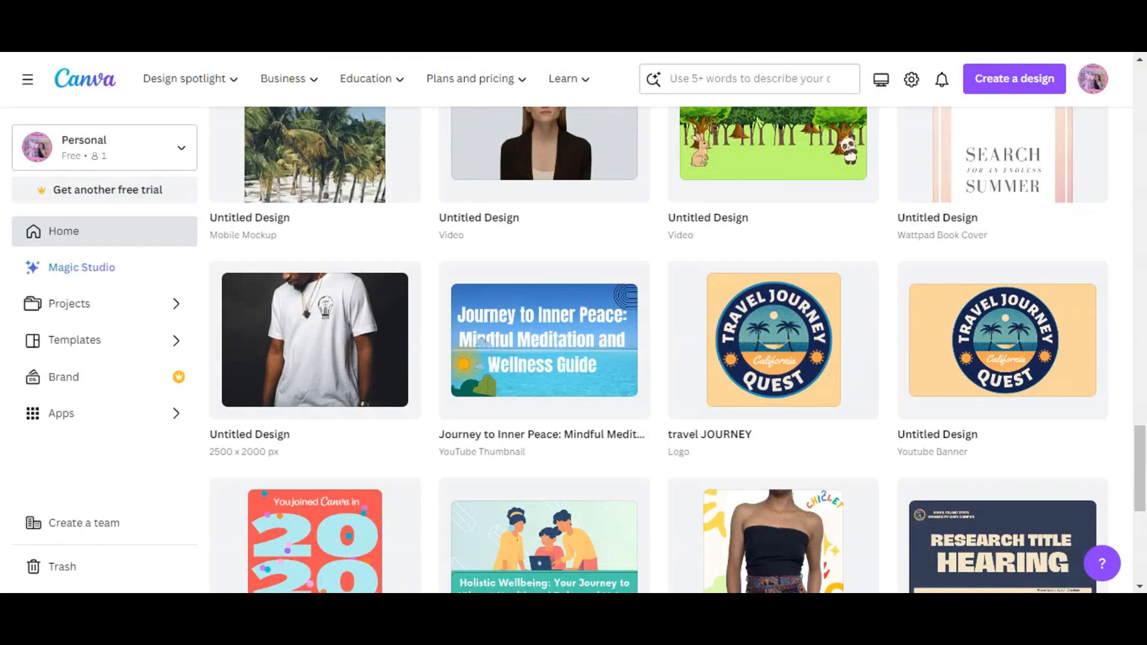
Switch to Canva and create a new blank design of the Planner type.
{"action": "scroll", "coordinate": [1010, 353], "scroll_direction": "up", "scroll_amount": 20}
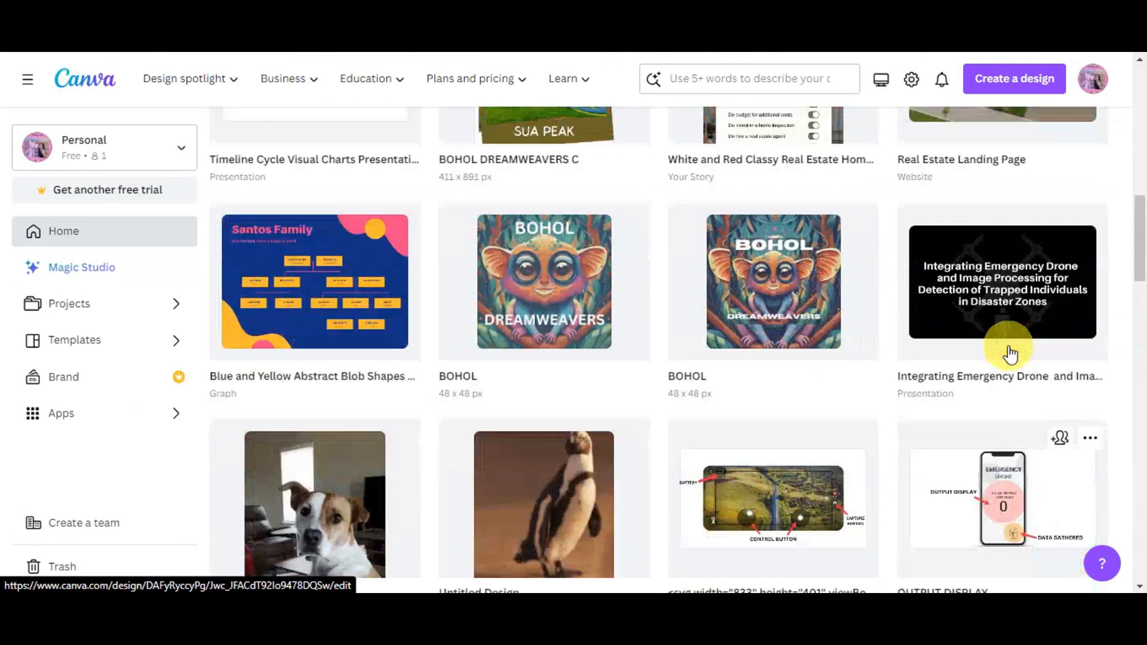
{"action": "scroll", "coordinate": [1010, 353], "scroll_direction": "up", "scroll_amount": 2}
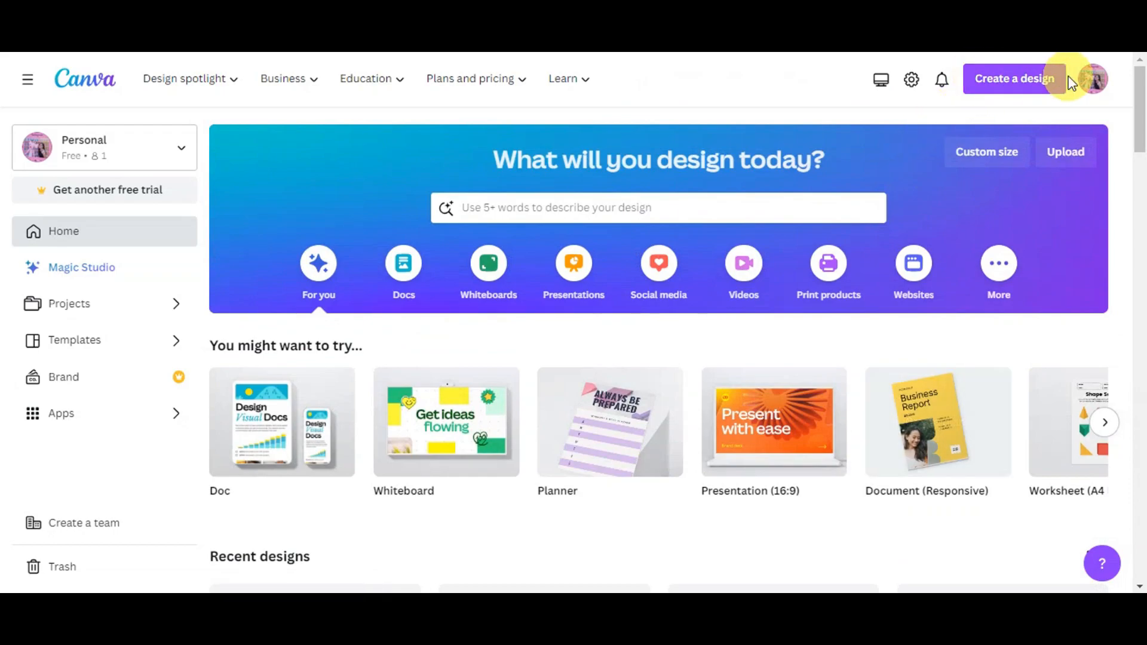
{"action": "left_click", "coordinate": [1052, 78]}
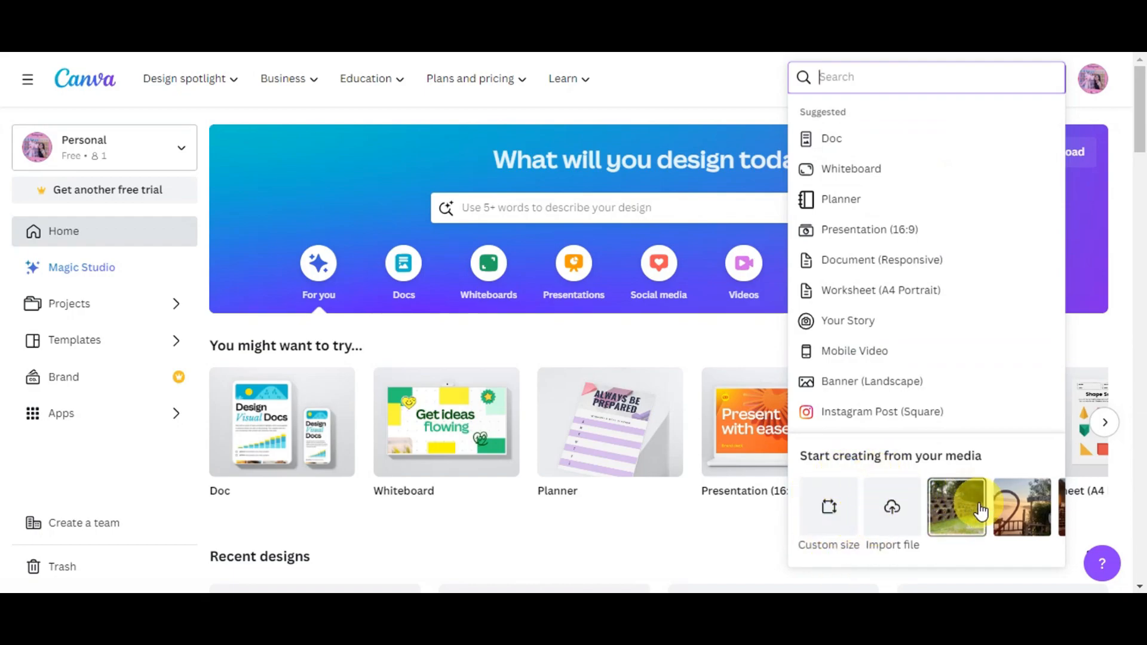
{"action": "left_click", "coordinate": [893, 205]}
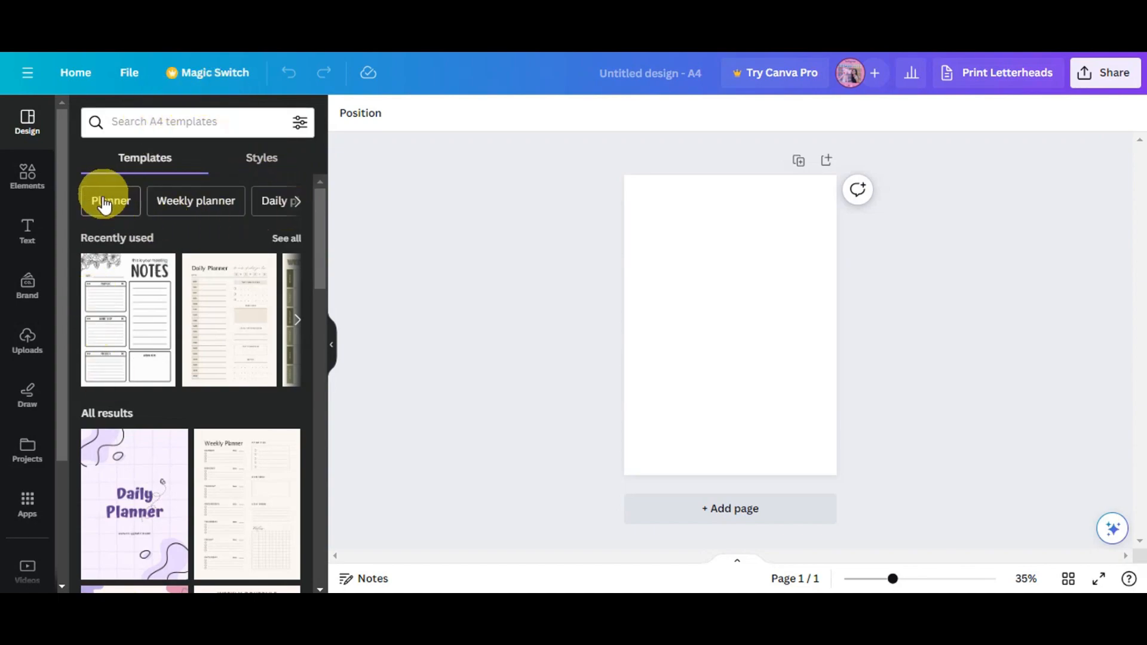
{"action": "left_click", "coordinate": [297, 202]}
{"action": "left_click", "coordinate": [297, 201]}
{"action": "left_click", "coordinate": [297, 202]}
{"action": "left_click", "coordinate": [297, 202]}
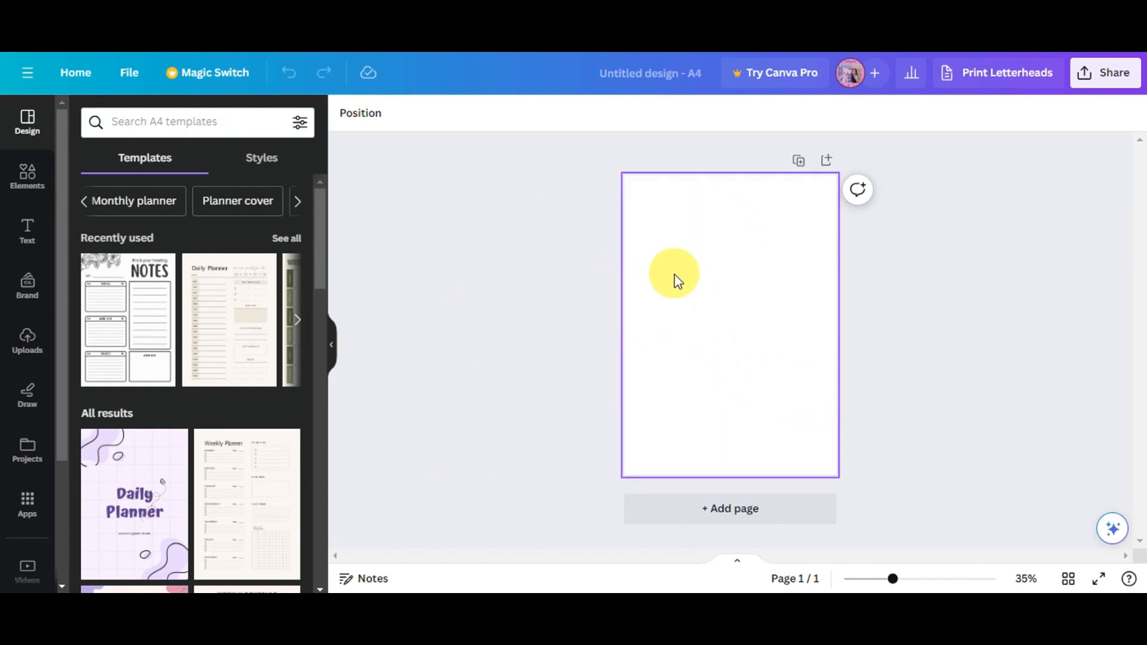
Apply the crumpled white paper photo as the background of the blank planner page.
{"action": "left_click", "coordinate": [743, 374]}
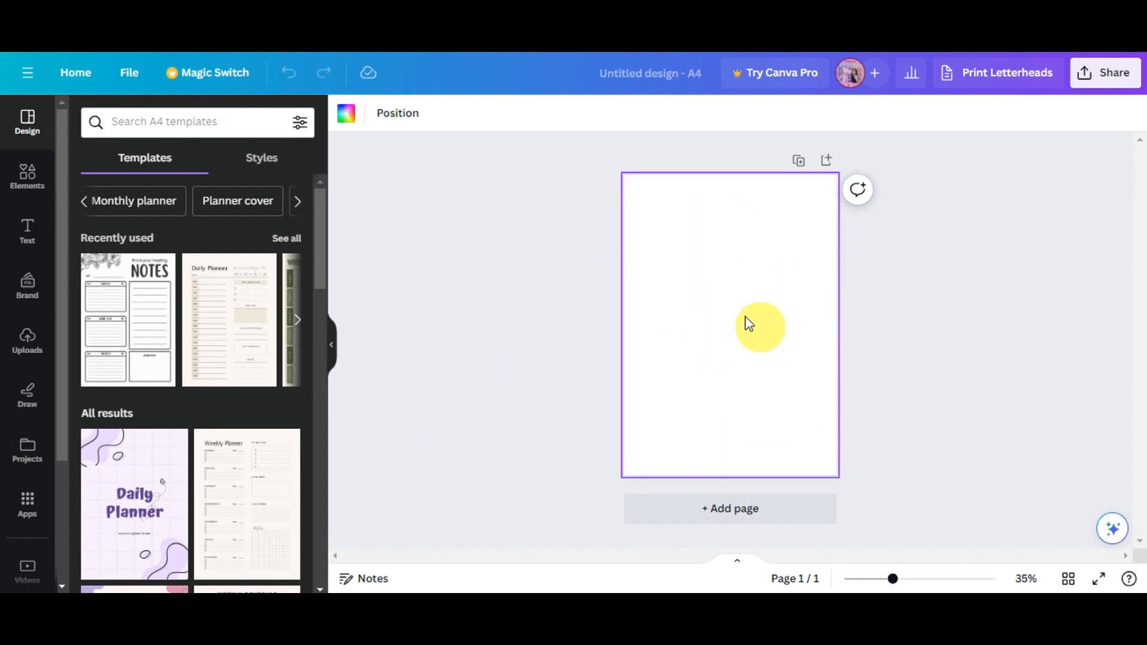
{"action": "left_click", "coordinate": [346, 115]}
{"action": "scroll", "coordinate": [17, 419], "scroll_direction": "down", "scroll_amount": 3}
{"action": "left_click", "coordinate": [27, 463]}
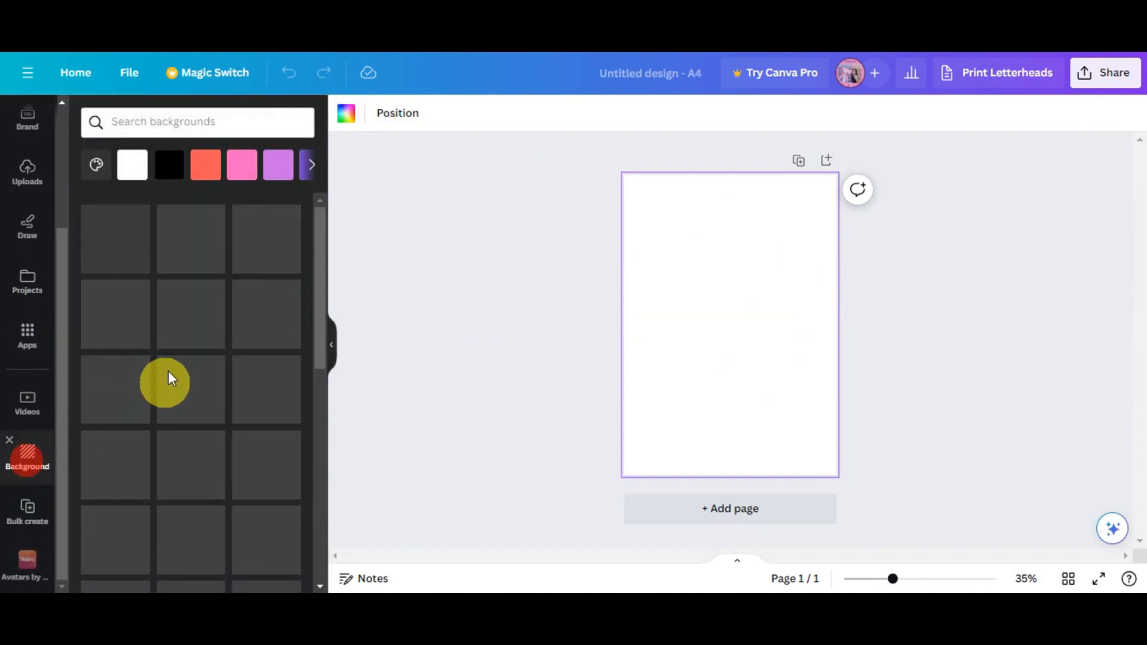
{"action": "scroll", "coordinate": [172, 341], "scroll_direction": "down", "scroll_amount": 5}
{"action": "scroll", "coordinate": [218, 340], "scroll_direction": "down", "scroll_amount": 3}
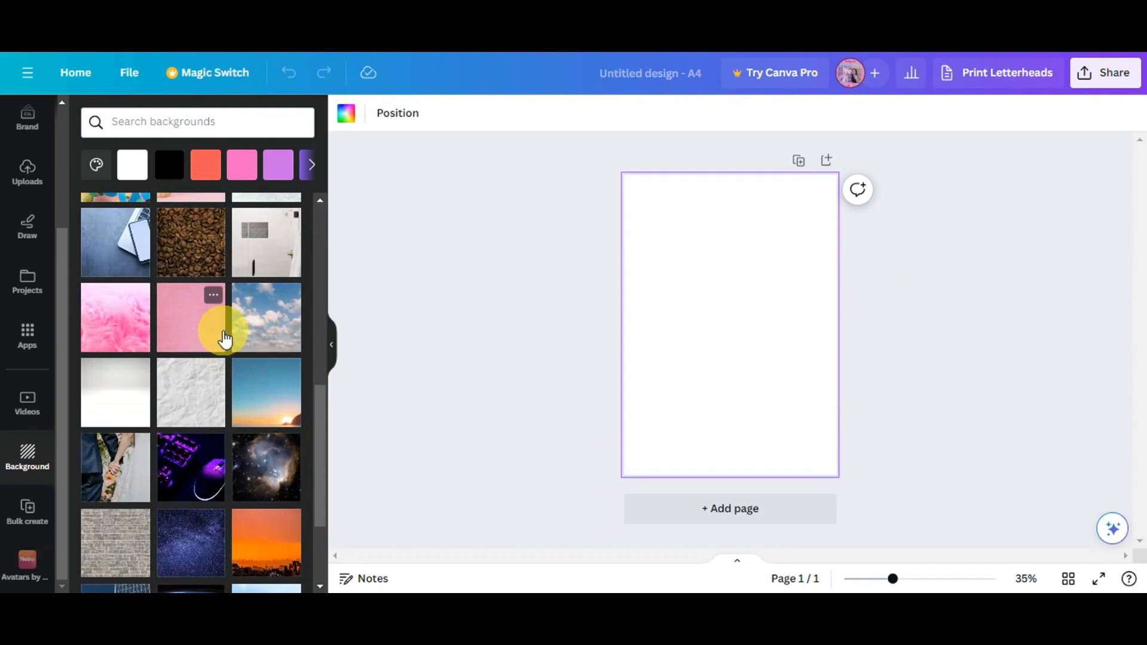
{"action": "left_click", "coordinate": [184, 406]}
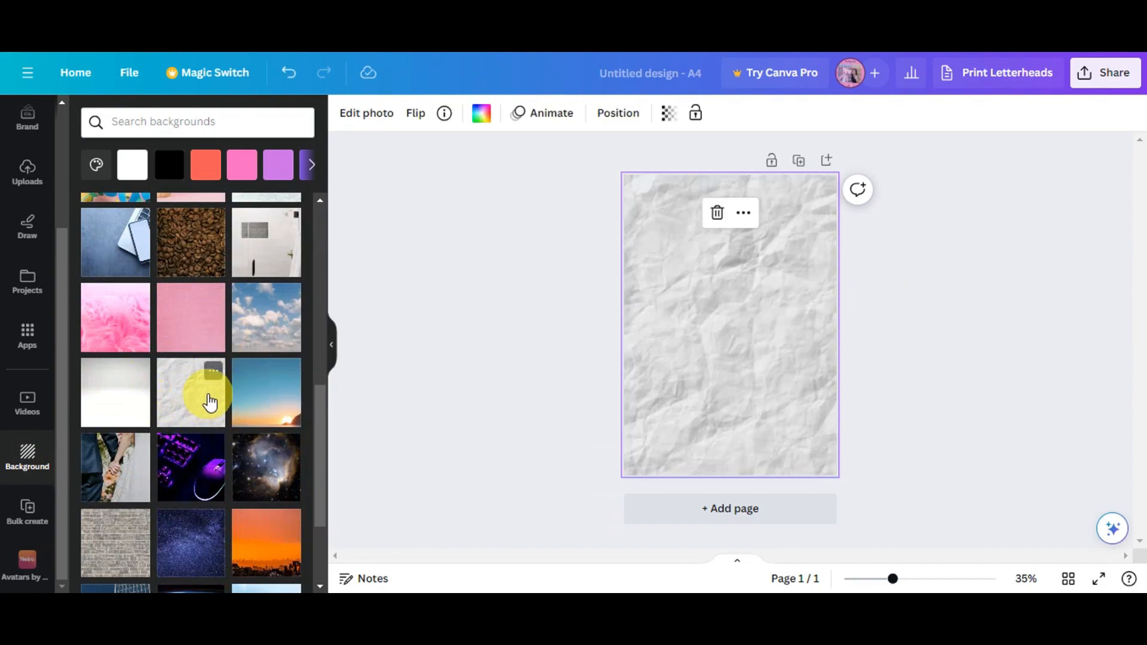
{"action": "scroll", "coordinate": [173, 502], "scroll_direction": "down", "scroll_amount": 3}
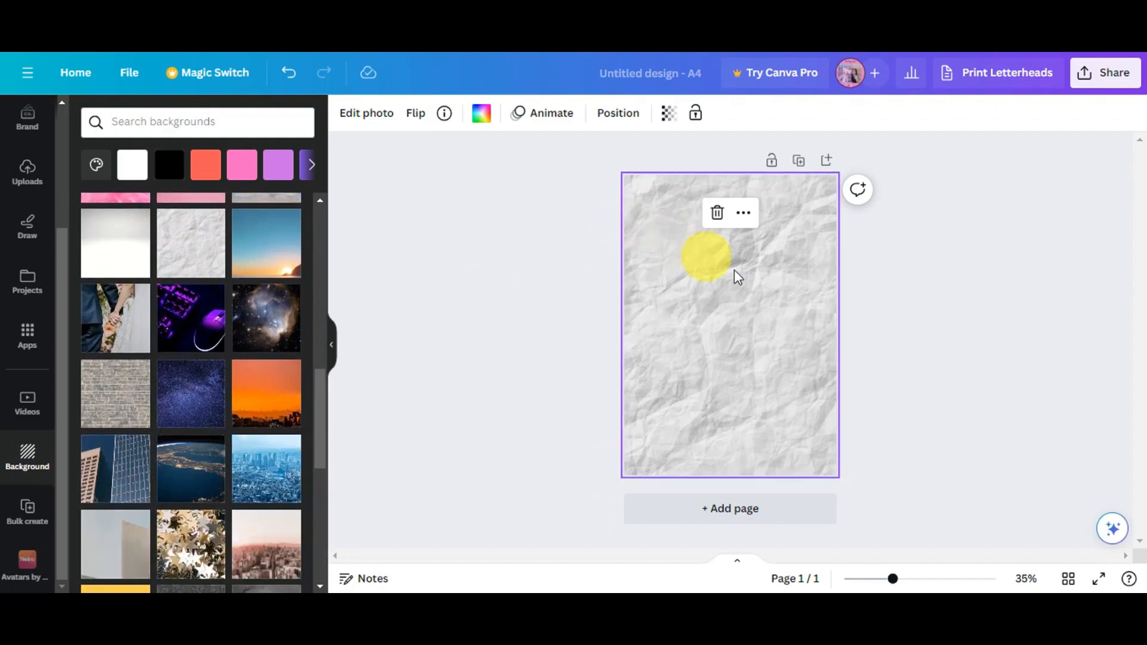
Browse the text font combinations and add the yellow "HUGE SALE" combination to the page.
{"action": "scroll", "coordinate": [18, 222], "scroll_direction": "up", "scroll_amount": 3}
{"action": "left_click", "coordinate": [31, 230]}
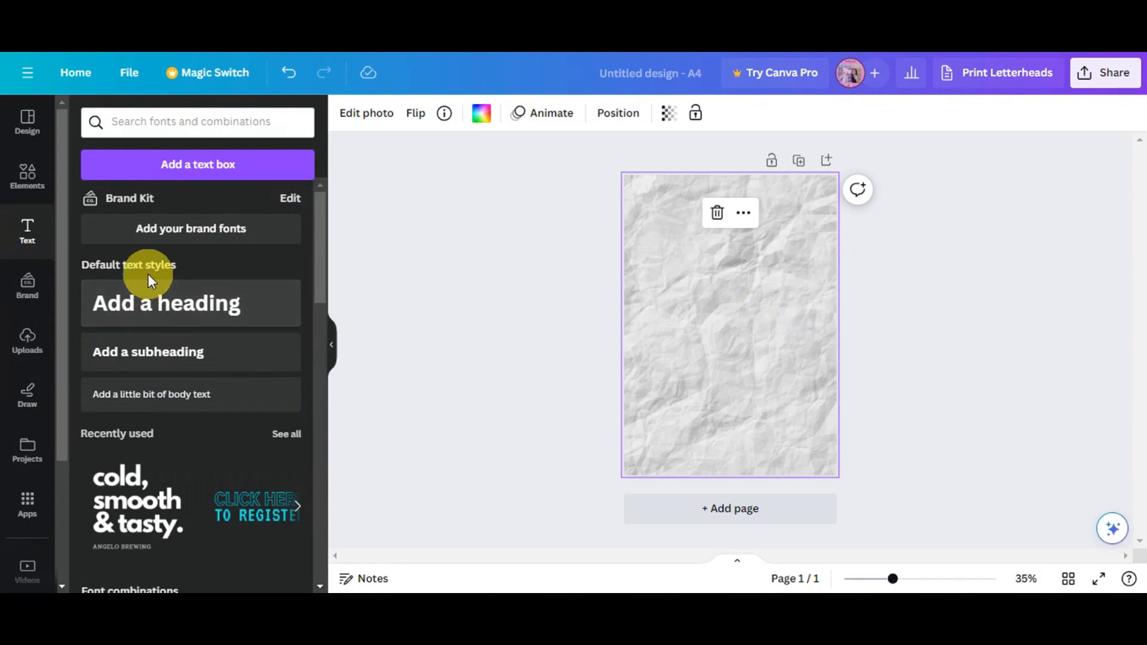
{"action": "scroll", "coordinate": [239, 505], "scroll_direction": "down", "scroll_amount": 5}
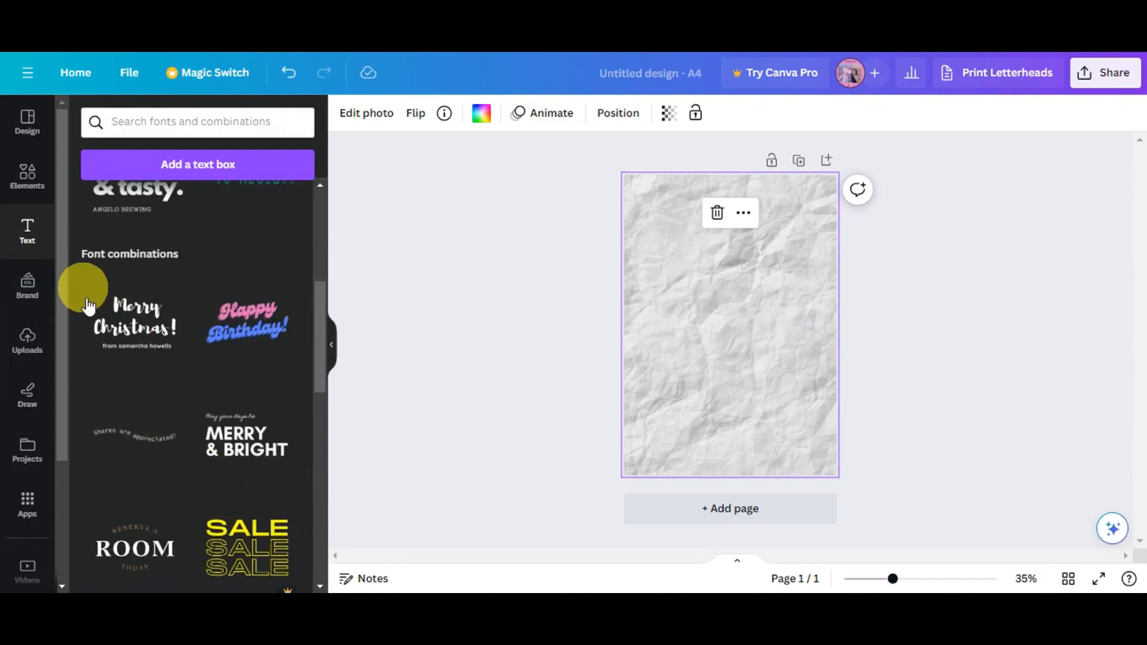
{"action": "scroll", "coordinate": [149, 338], "scroll_direction": "down", "scroll_amount": 10}
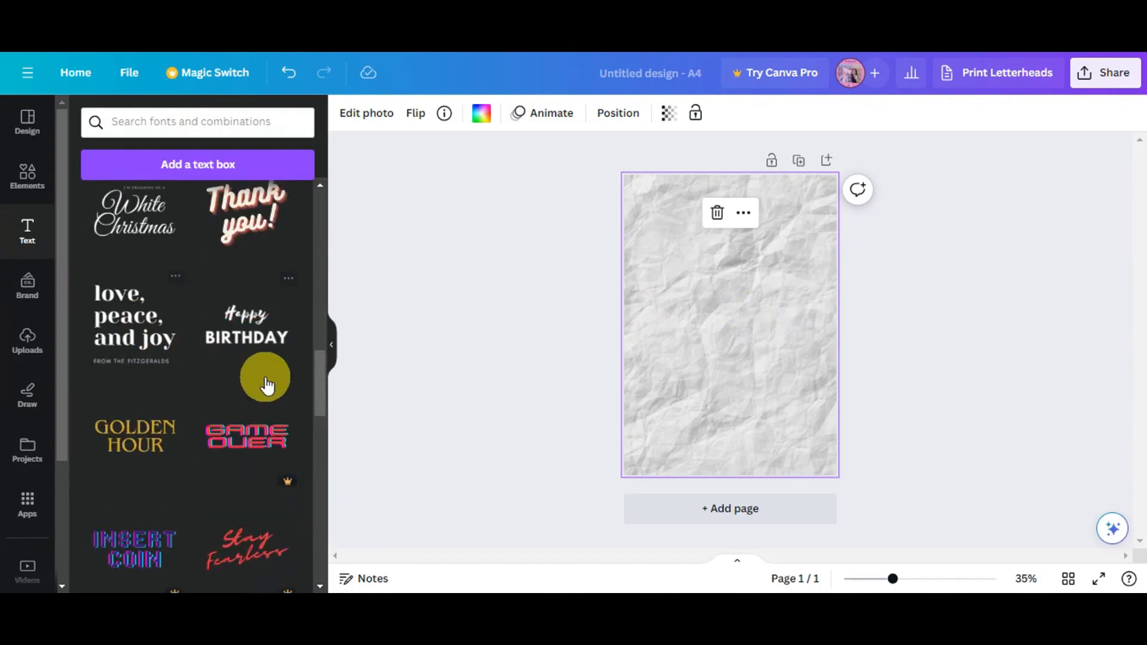
{"action": "scroll", "coordinate": [269, 397], "scroll_direction": "down", "scroll_amount": 2}
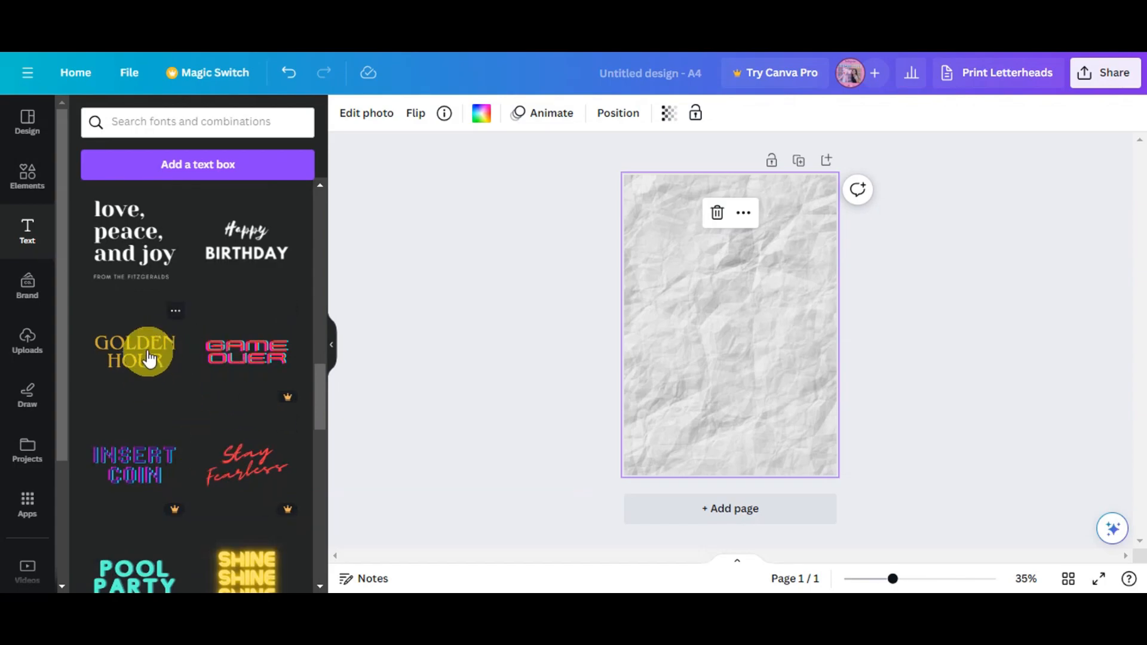
{"action": "scroll", "coordinate": [136, 360], "scroll_direction": "down", "scroll_amount": 3}
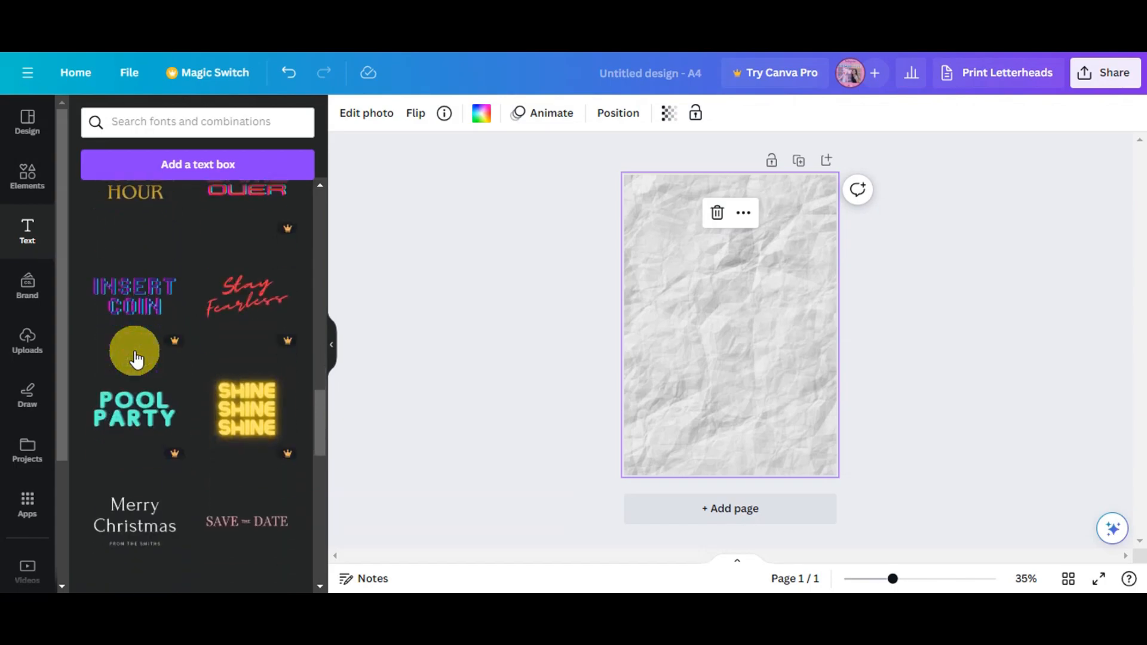
{"action": "scroll", "coordinate": [264, 331], "scroll_direction": "down", "scroll_amount": 6}
{"action": "scroll", "coordinate": [265, 345], "scroll_direction": "down", "scroll_amount": 1}
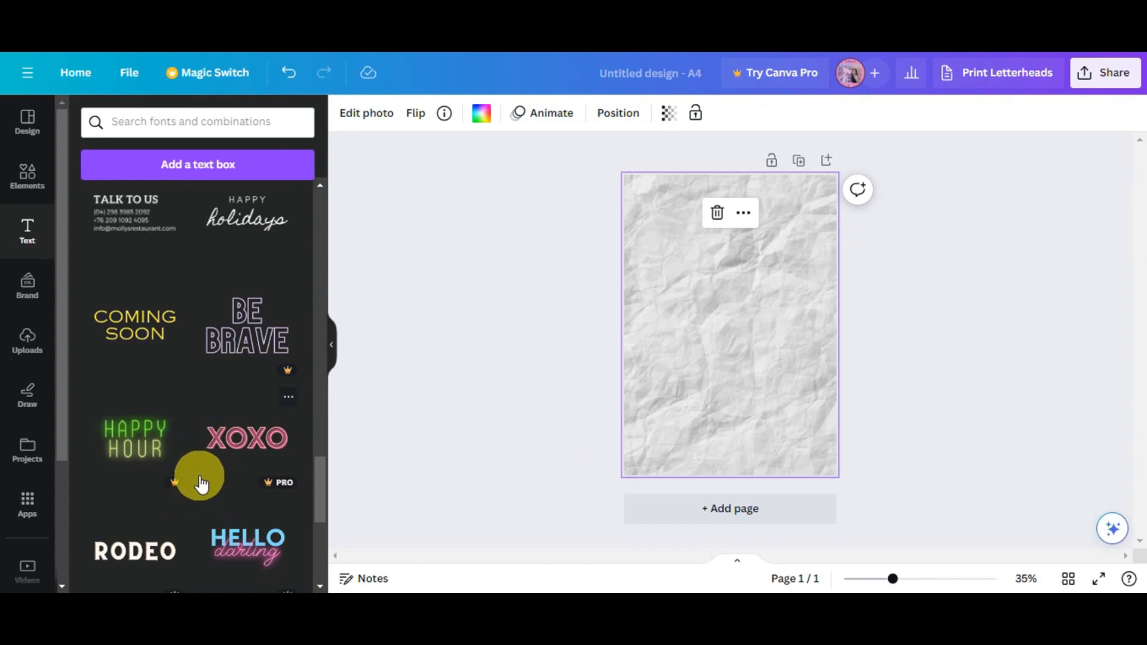
{"action": "scroll", "coordinate": [203, 442], "scroll_direction": "down", "scroll_amount": 4}
{"action": "scroll", "coordinate": [200, 413], "scroll_direction": "down", "scroll_amount": 2}
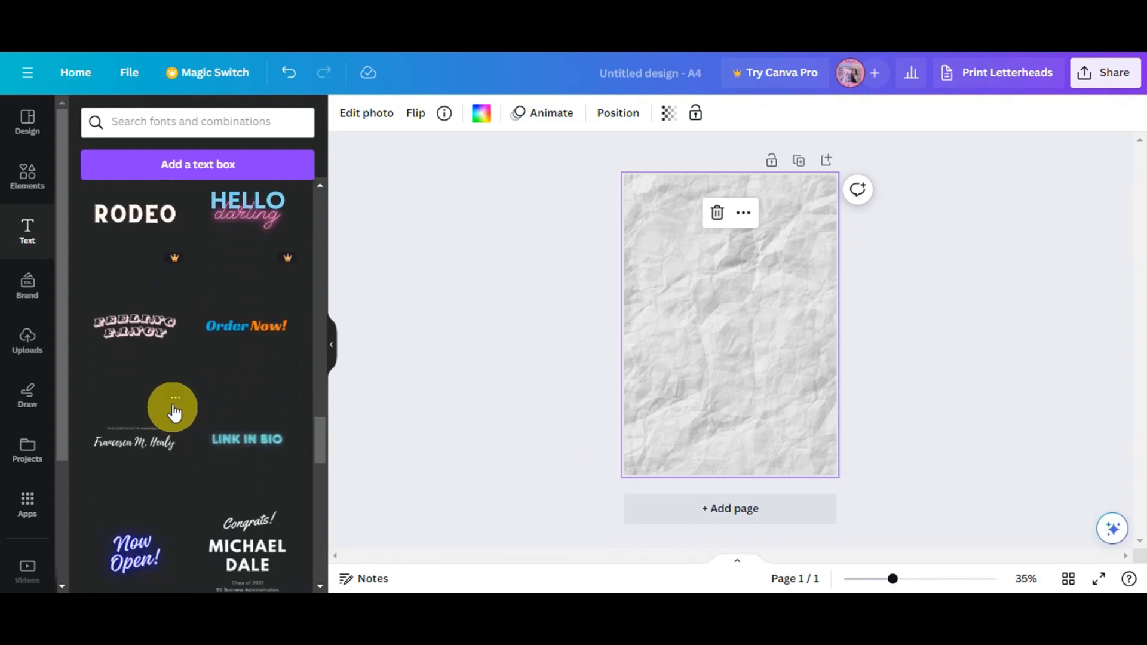
{"action": "scroll", "coordinate": [165, 385], "scroll_direction": "down", "scroll_amount": 4}
{"action": "scroll", "coordinate": [165, 386], "scroll_direction": "down", "scroll_amount": 4}
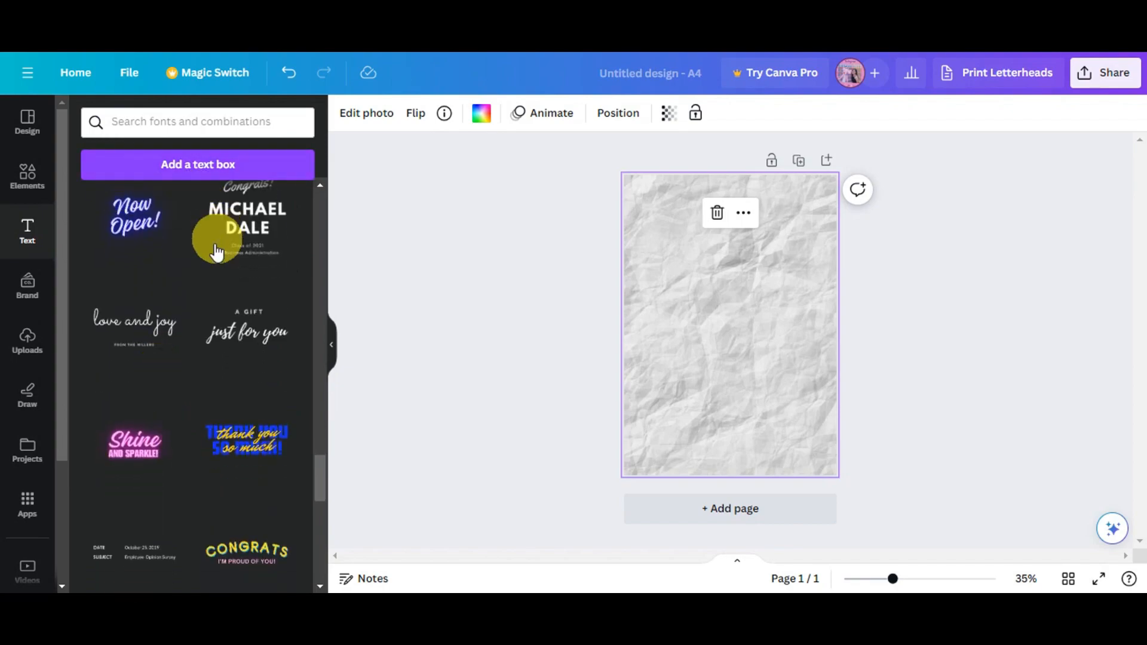
{"action": "scroll", "coordinate": [139, 338], "scroll_direction": "down", "scroll_amount": 1}
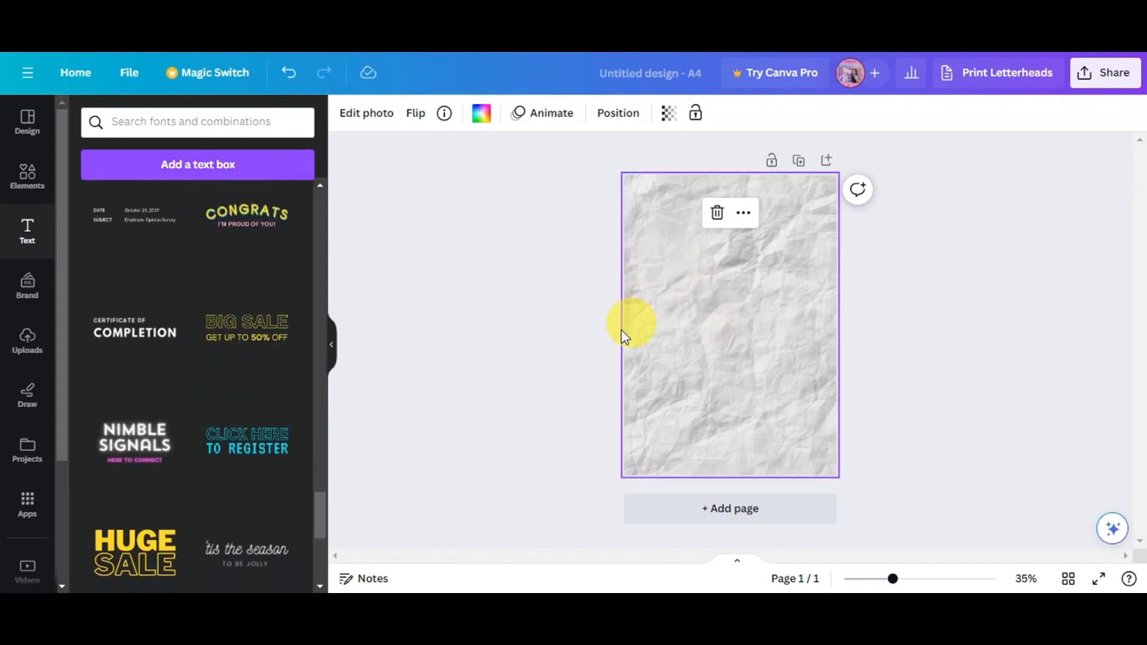
{"action": "scroll", "coordinate": [279, 389], "scroll_direction": "down", "scroll_amount": 1}
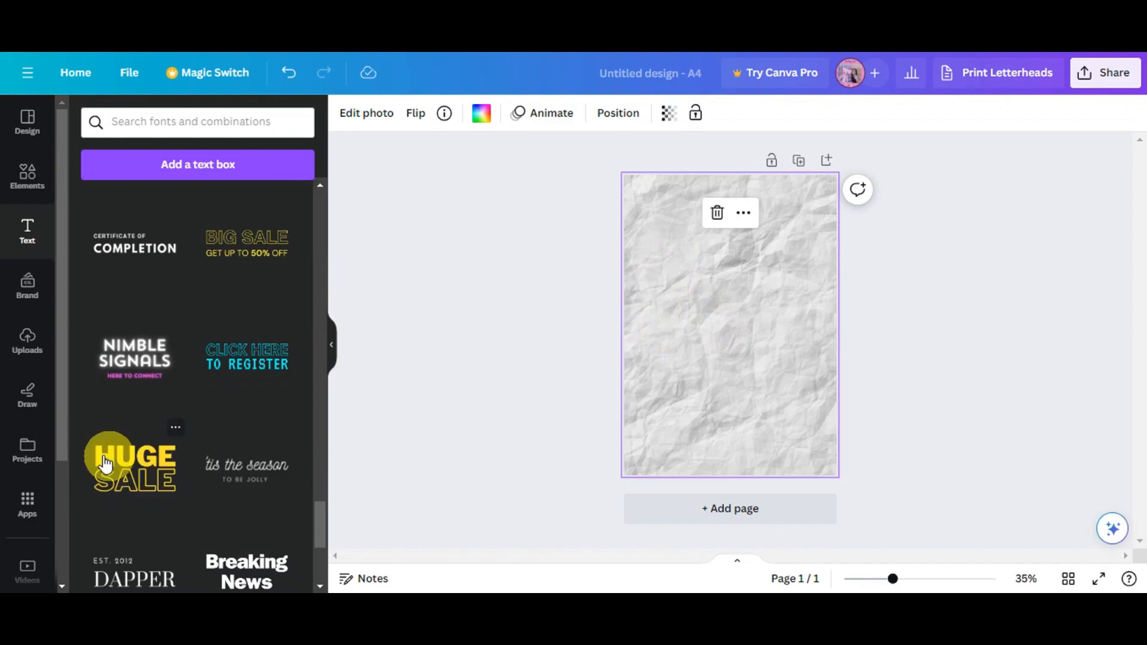
{"action": "left_click", "coordinate": [127, 463]}
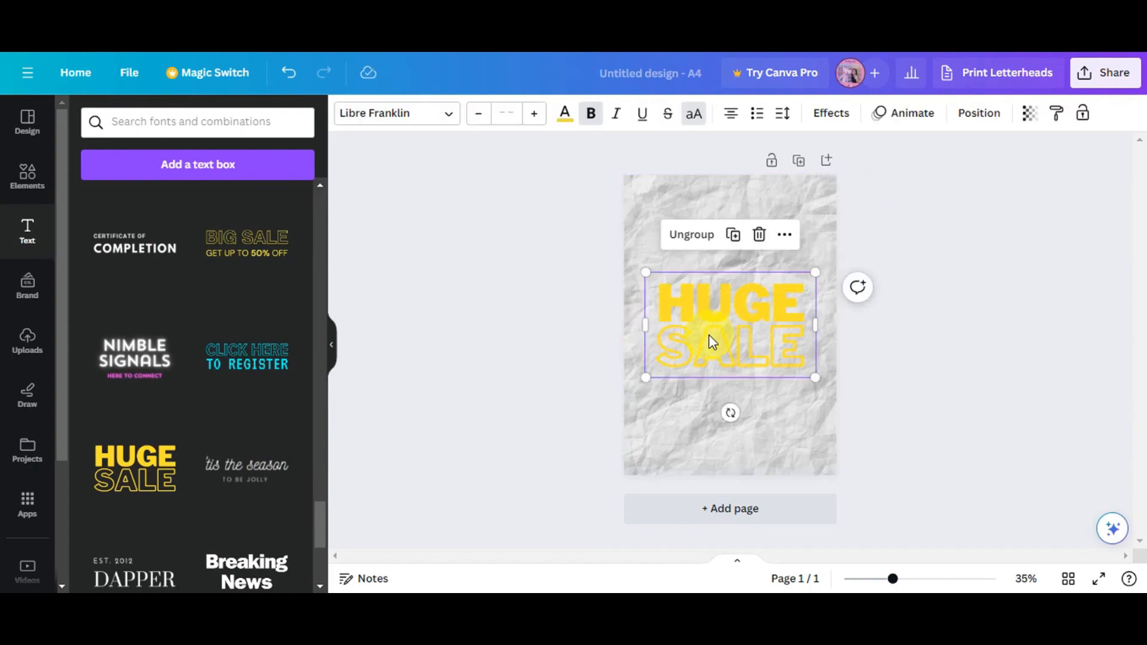
Replace the word HUGE with "DAILY" and the word SALE with "PLANNER" in the title.
{"action": "left_click", "coordinate": [743, 308]}
{"action": "double_click", "coordinate": [784, 306]}
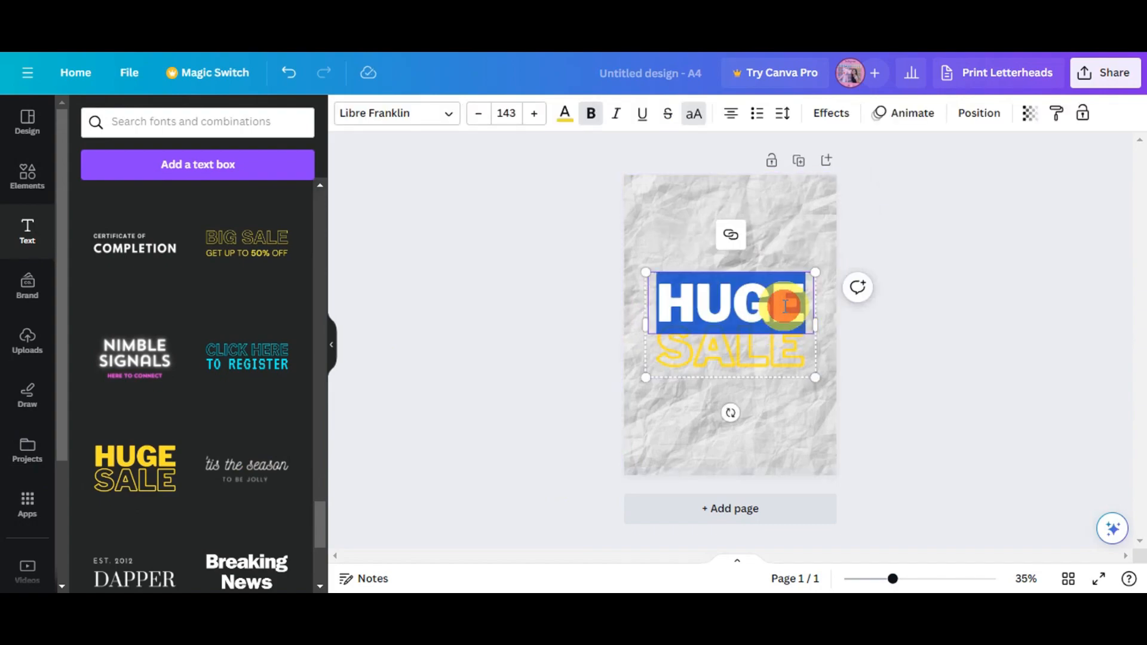
{"action": "left_click", "coordinate": [785, 306]}
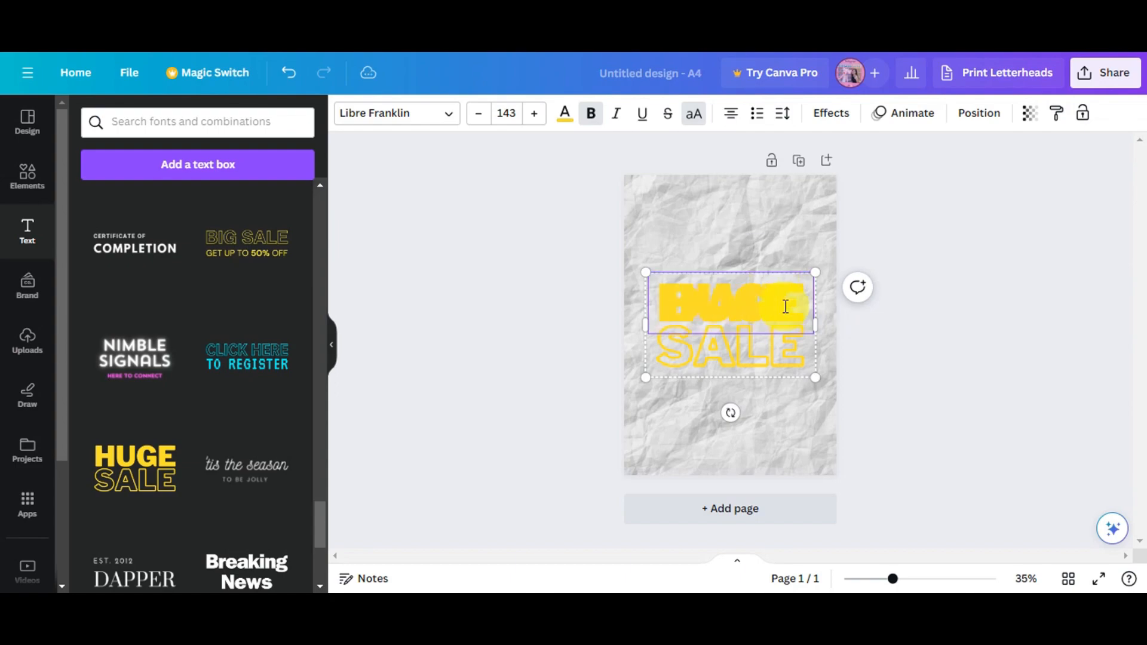
{"action": "key", "text": "ctrl+a"}
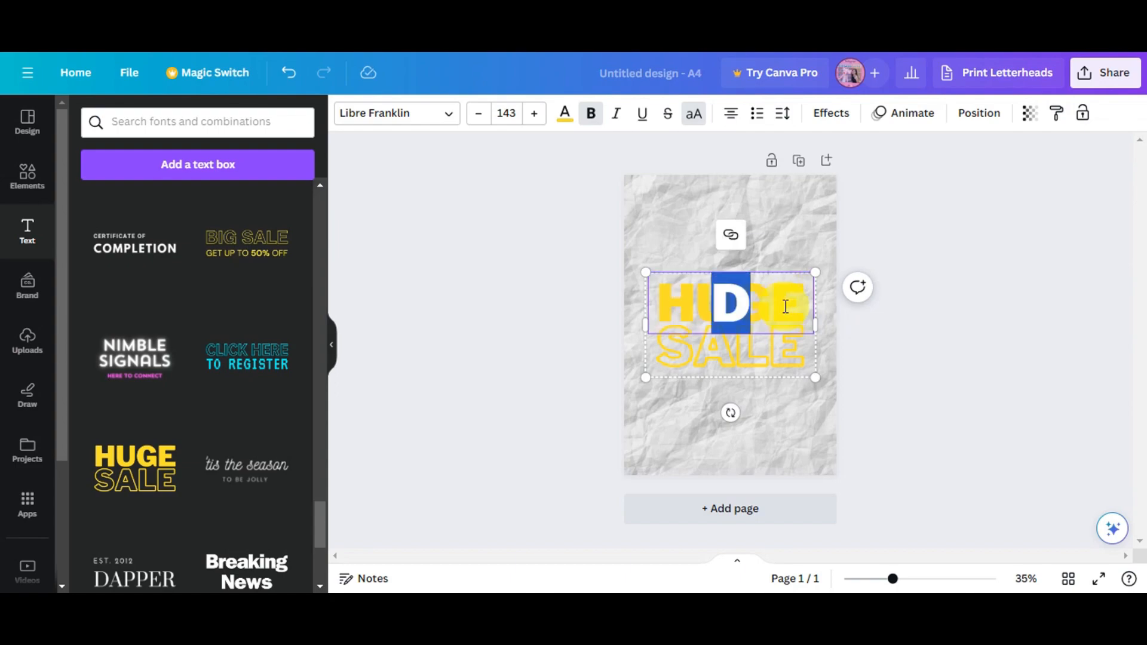
{"action": "type", "text": "F"}
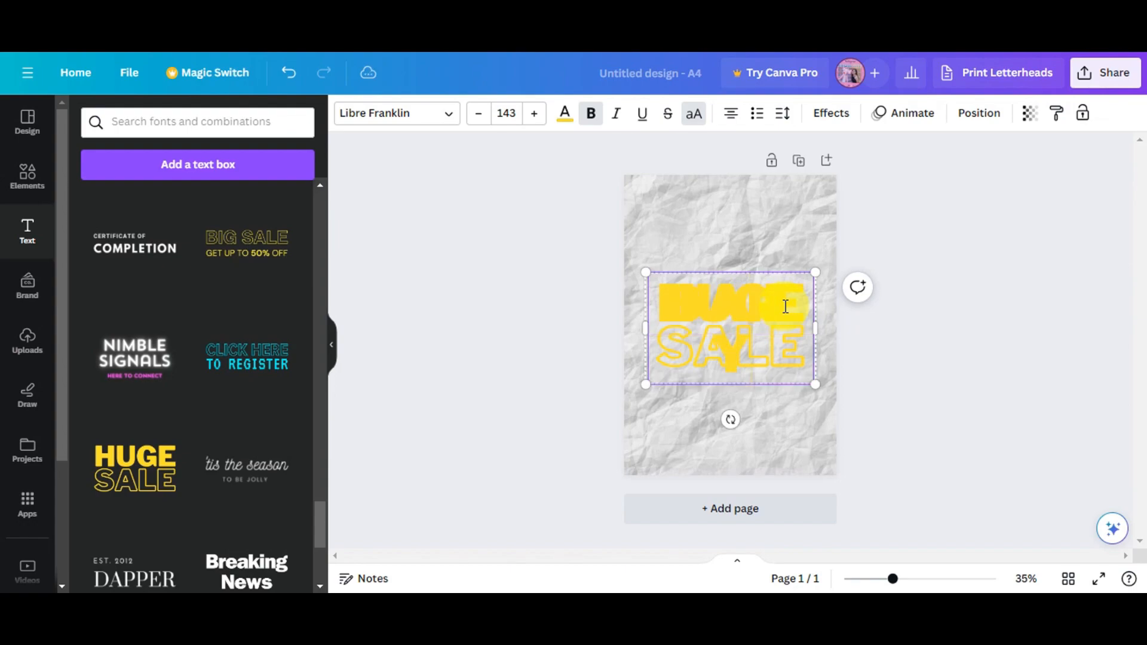
{"action": "key", "text": "ctrl+z"}
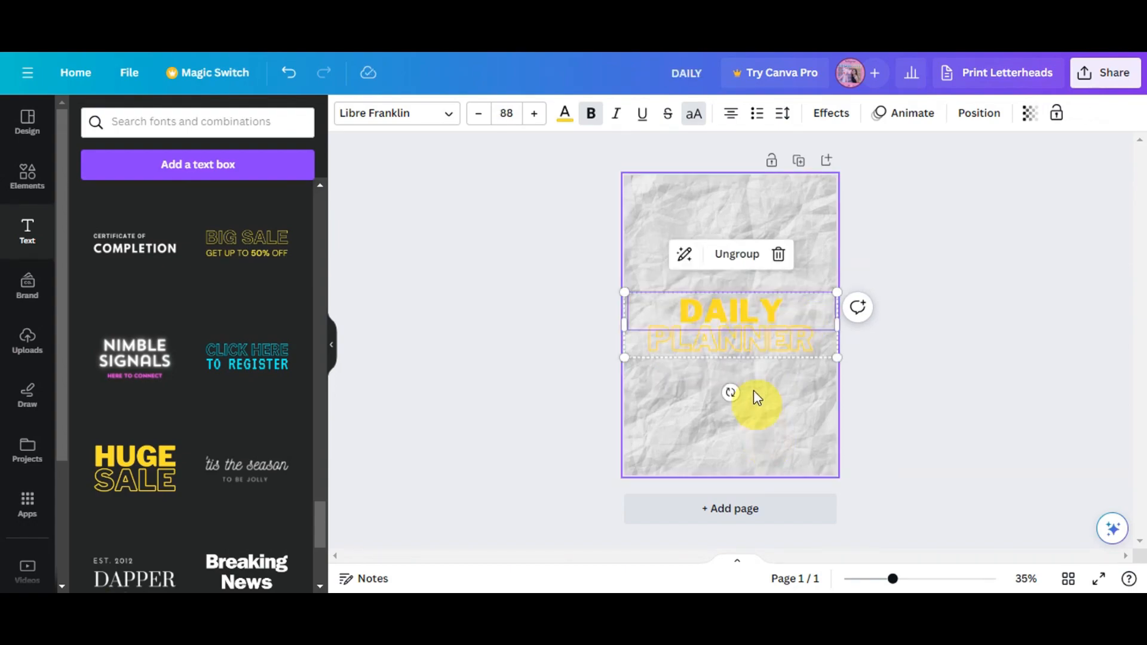
Change the color of the word DAILY to dark gray #545454.
{"action": "left_click", "coordinate": [572, 122]}
{"action": "scroll", "coordinate": [144, 377], "scroll_direction": "down", "scroll_amount": 2}
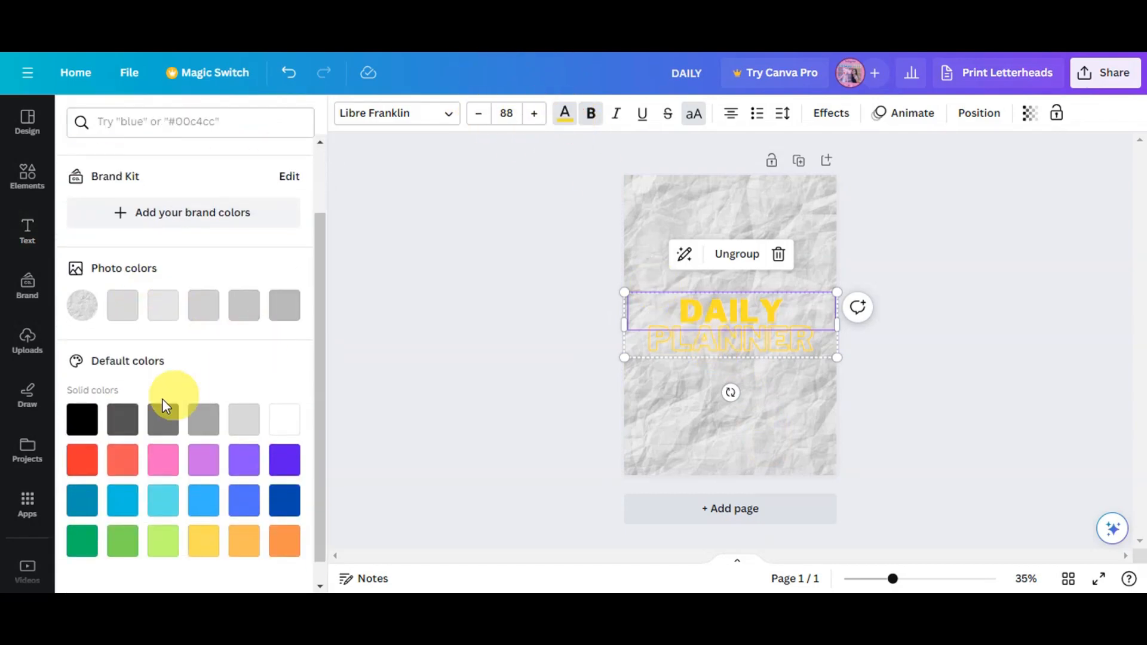
{"action": "left_click", "coordinate": [116, 431]}
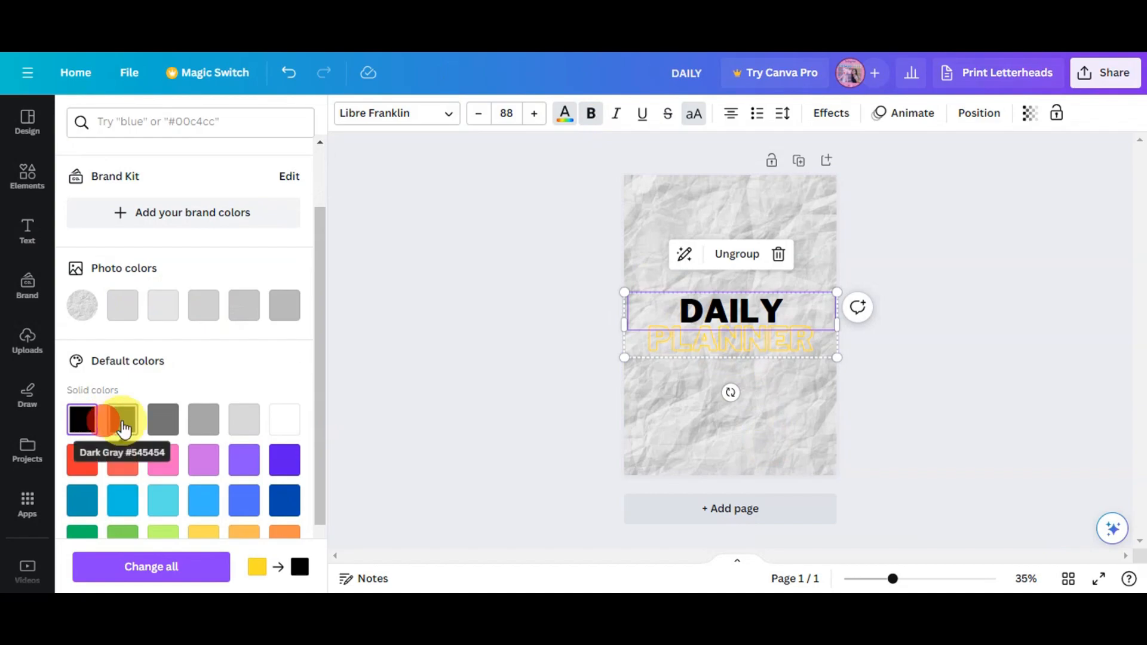
{"action": "left_click", "coordinate": [124, 427]}
Change the outlined word PLANNER to medium gray and move the whole title slightly higher on the page.
{"action": "left_click", "coordinate": [684, 351]}
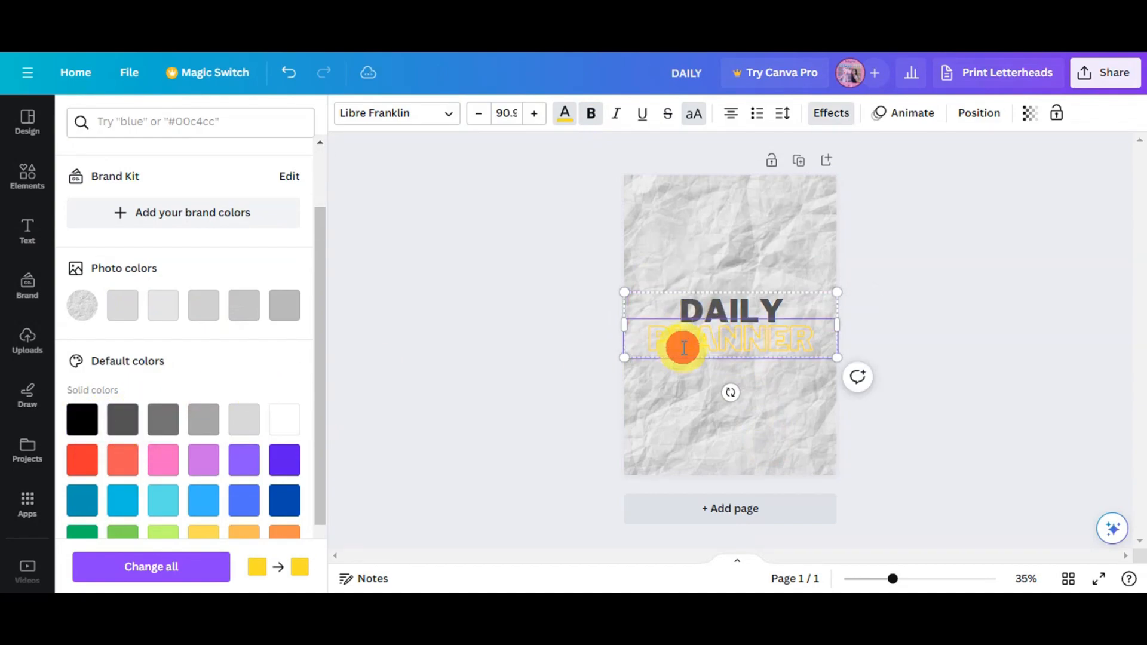
{"action": "double_click", "coordinate": [684, 347]}
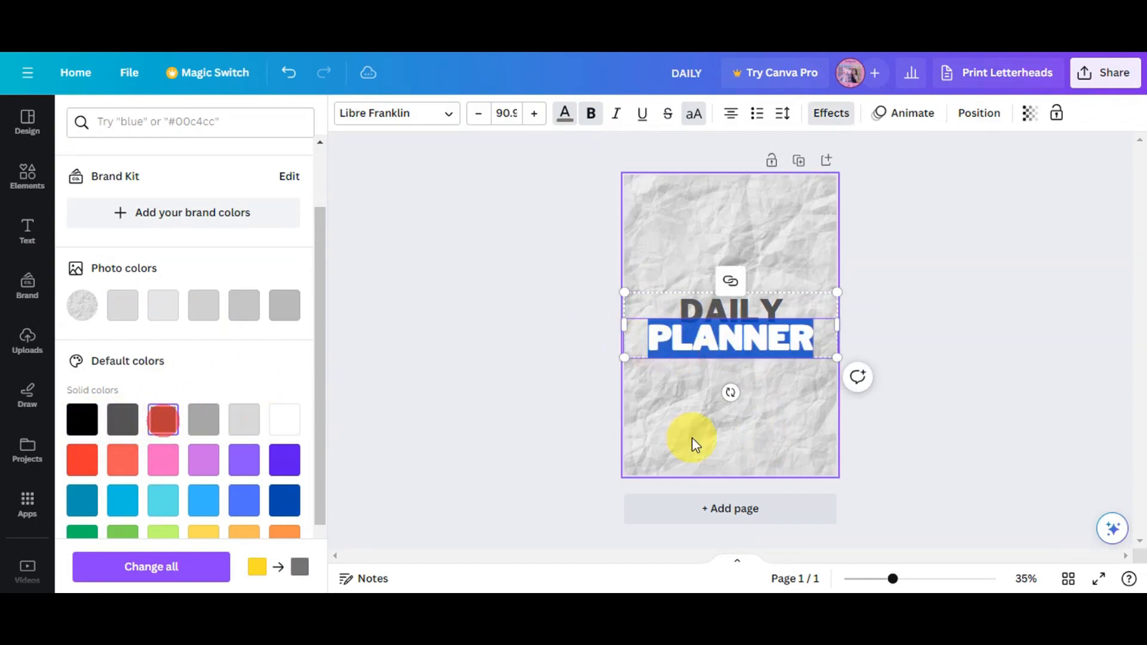
{"action": "left_click", "coordinate": [692, 438]}
{"action": "mouse_move", "coordinate": [752, 342]}
{"action": "left_mouse_down"}
{"action": "mouse_move", "coordinate": [749, 285]}
{"action": "mouse_move", "coordinate": [748, 343]}
{"action": "mouse_move", "coordinate": [747, 322]}
{"action": "left_mouse_up"}
{"action": "left_click", "coordinate": [972, 329]}
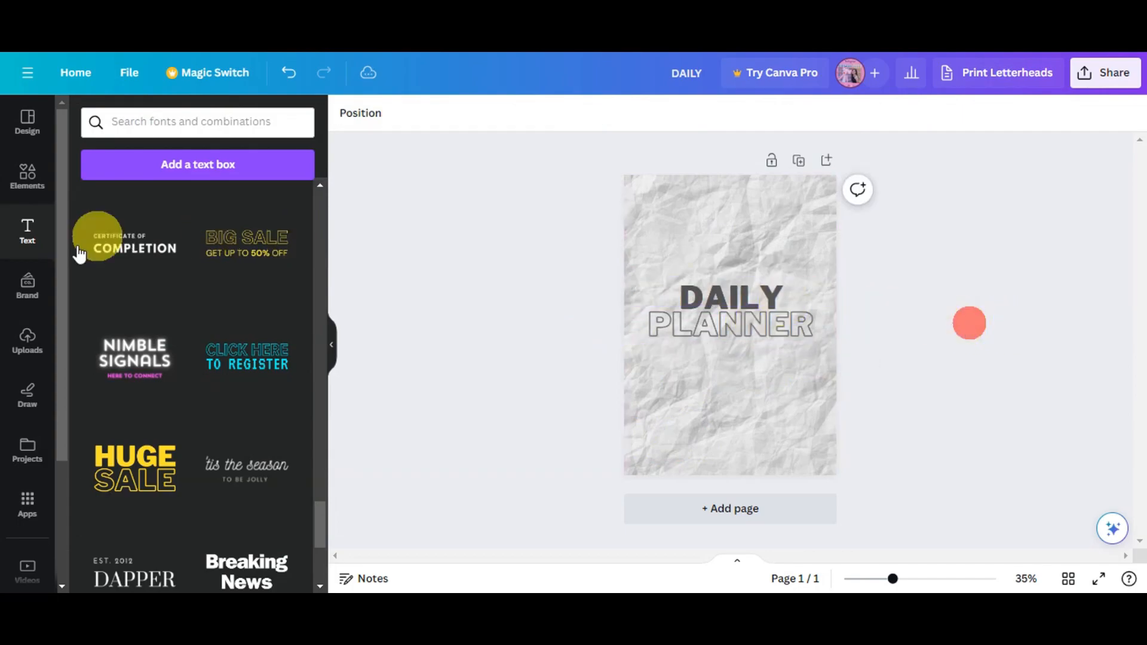
Add a subheading to the cover page with the text "2023".
{"action": "scroll", "coordinate": [179, 346], "scroll_direction": "up", "scroll_amount": 10}
{"action": "left_click", "coordinate": [34, 254]}
{"action": "left_click", "coordinate": [185, 354]}
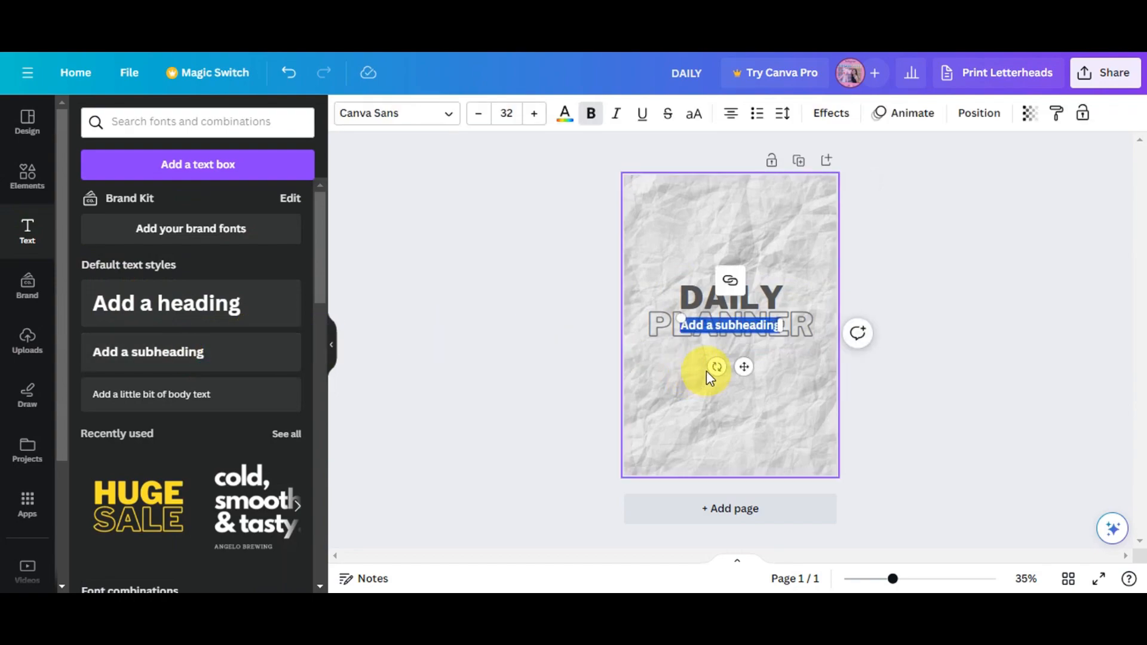
{"action": "key", "text": "BackSpace"}
{"action": "type", "text": "2023"}
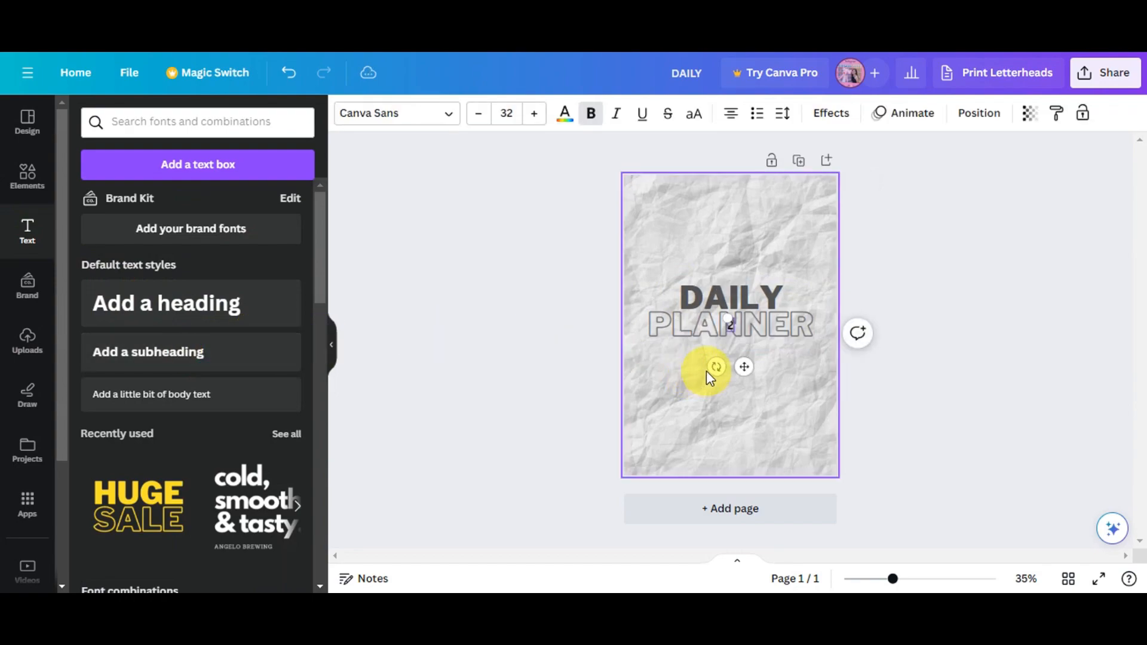
Set the 2023 subheading's font to Maharlika and pick the dark gray document color for it.
{"action": "left_click", "coordinate": [387, 114]}
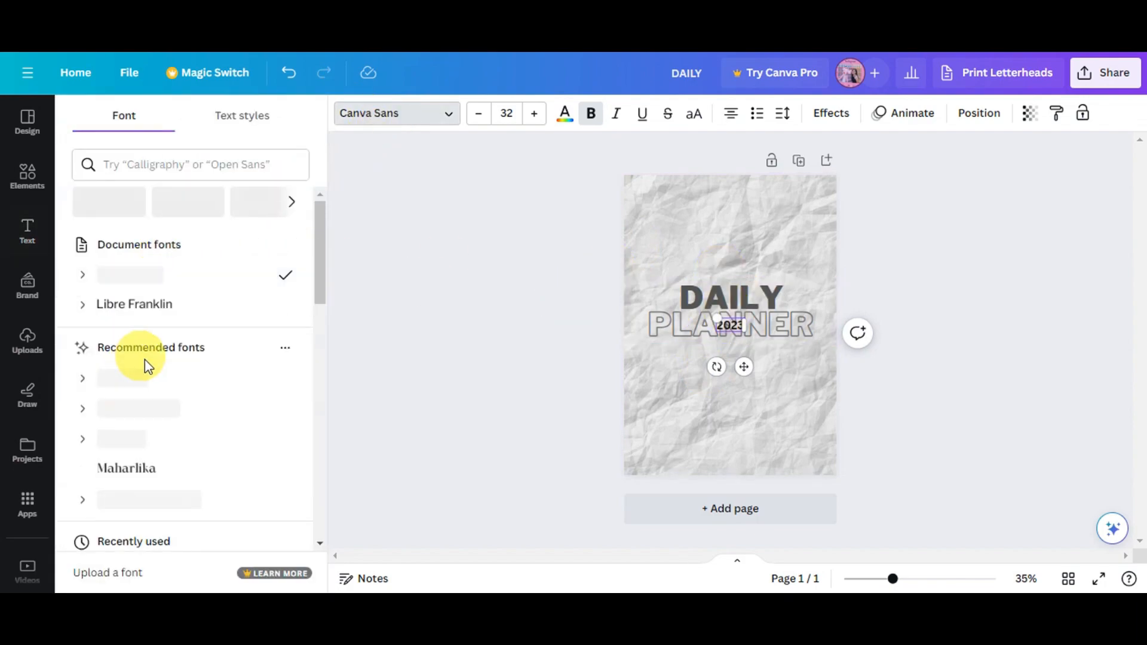
{"action": "scroll", "coordinate": [132, 406], "scroll_direction": "down", "scroll_amount": 2}
{"action": "left_click", "coordinate": [115, 399]}
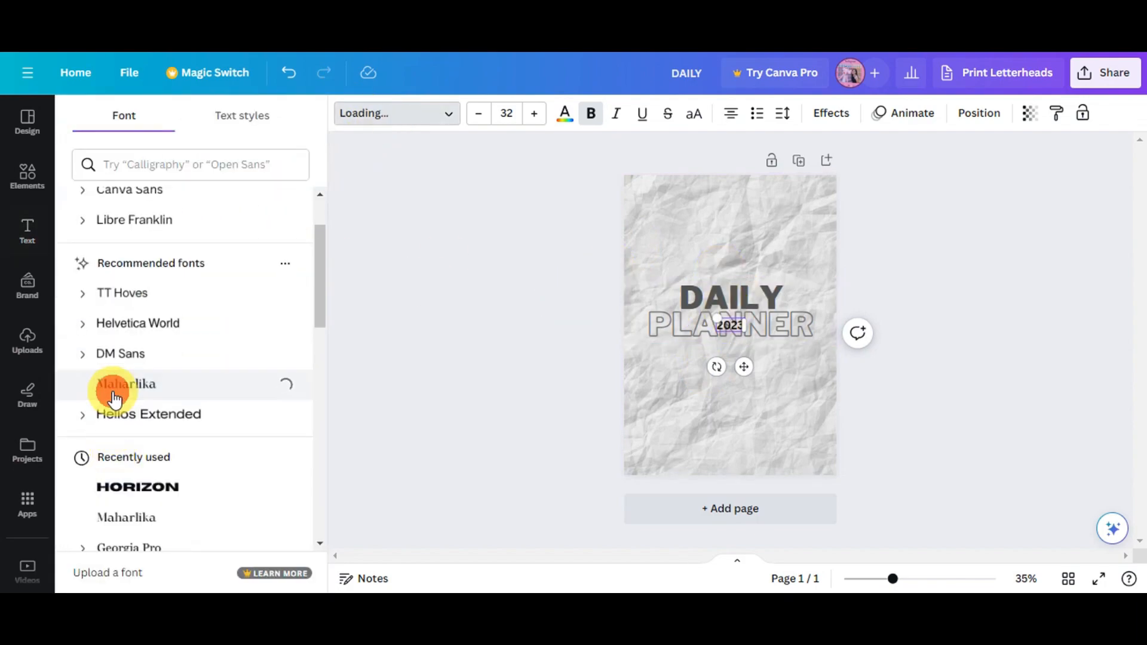
{"action": "left_click", "coordinate": [563, 123]}
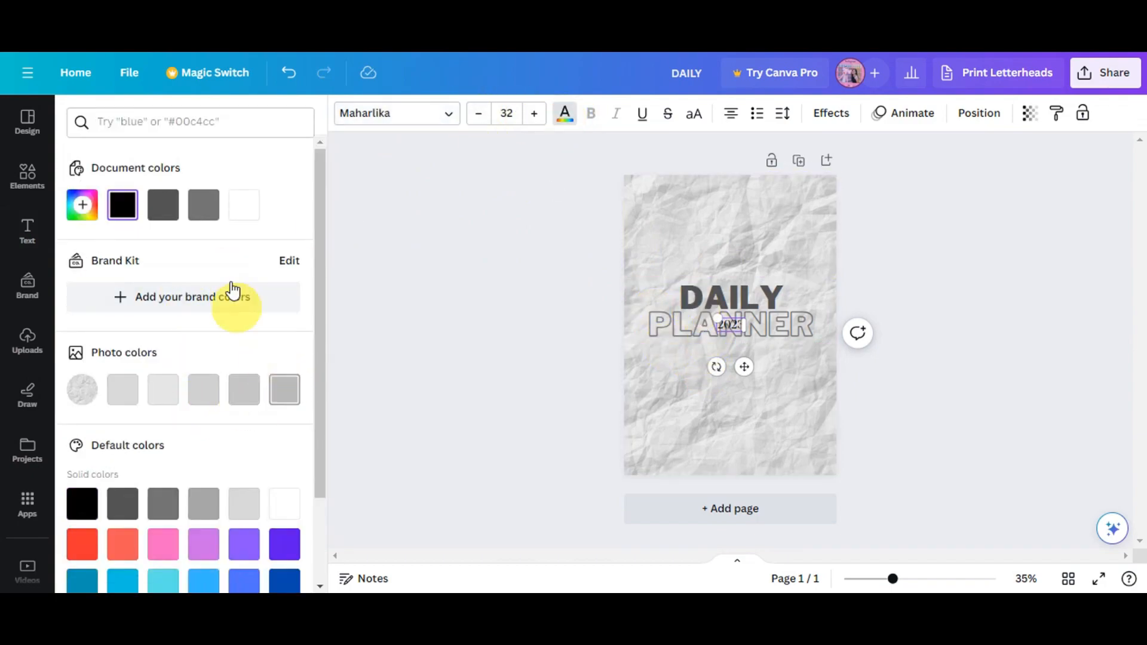
{"action": "left_click", "coordinate": [168, 206]}
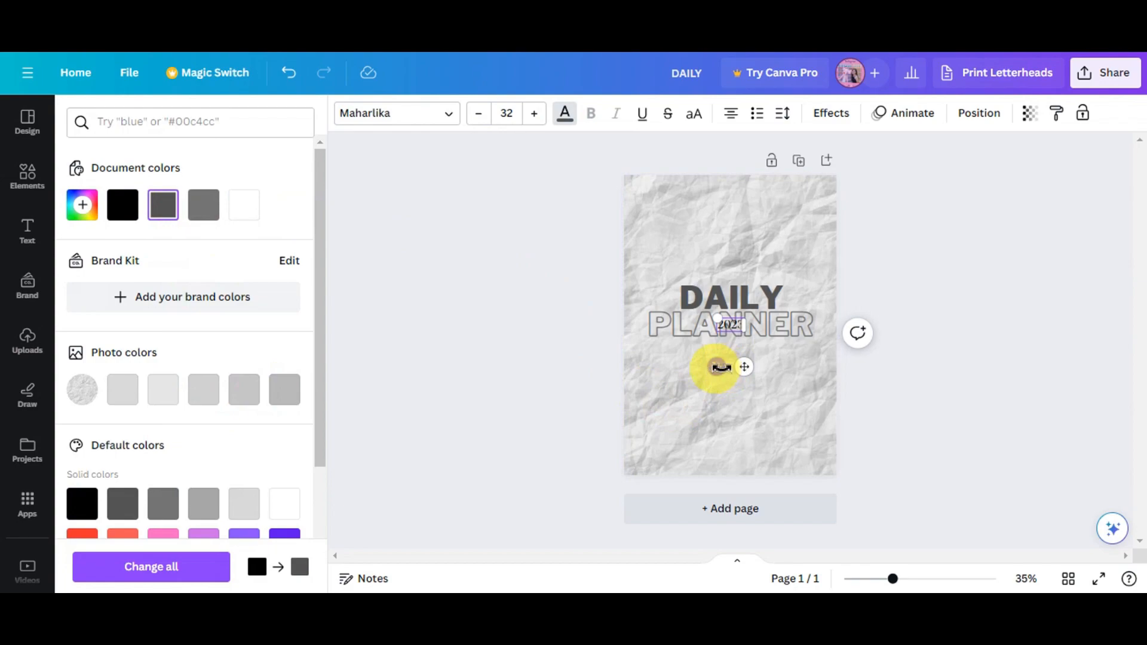
Enlarge 2023 to about size 82 centered below PLANNER and apply the dark gray document color to its text.
{"action": "left_click_drag", "start_coordinate": [718, 318], "coordinate": [686, 287]}
{"action": "left_click_drag", "start_coordinate": [723, 372], "coordinate": [745, 413]}
{"action": "double_click", "coordinate": [741, 366]}
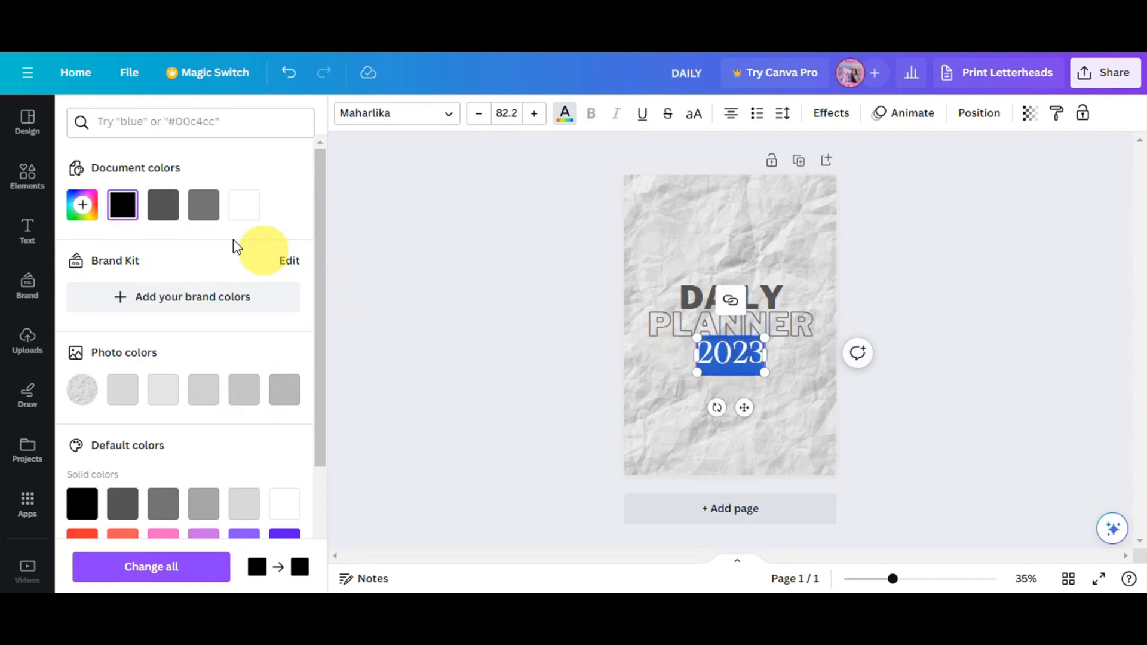
{"action": "left_click", "coordinate": [163, 205]}
{"action": "left_click", "coordinate": [424, 329]}
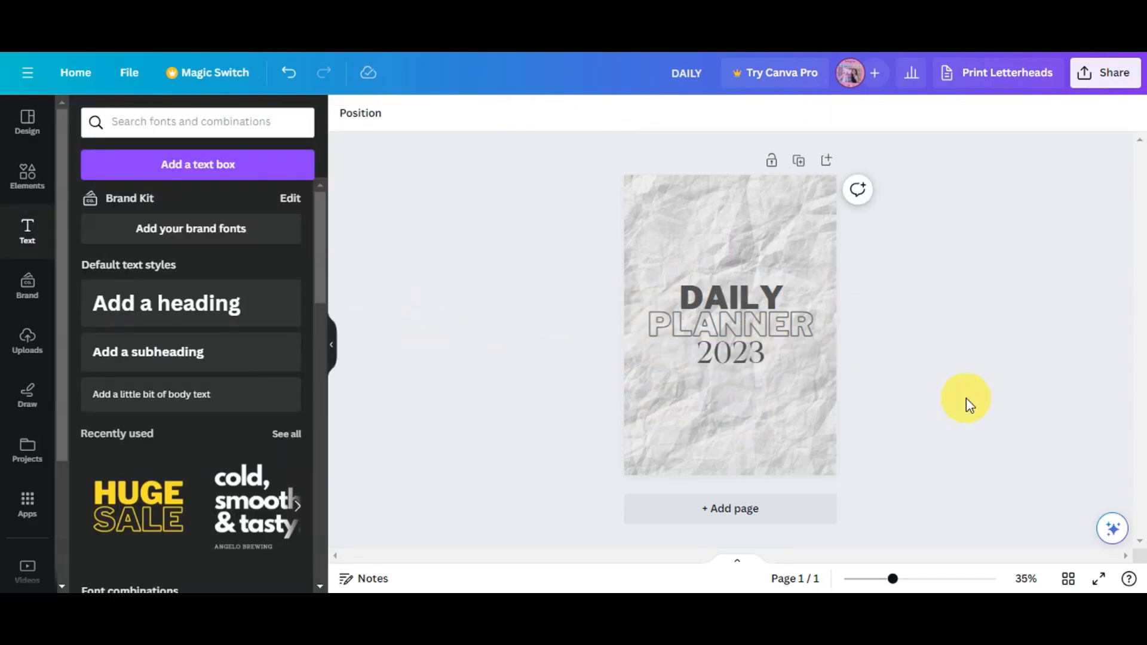
Add a second page to the design and select it.
{"action": "left_click", "coordinate": [769, 509]}
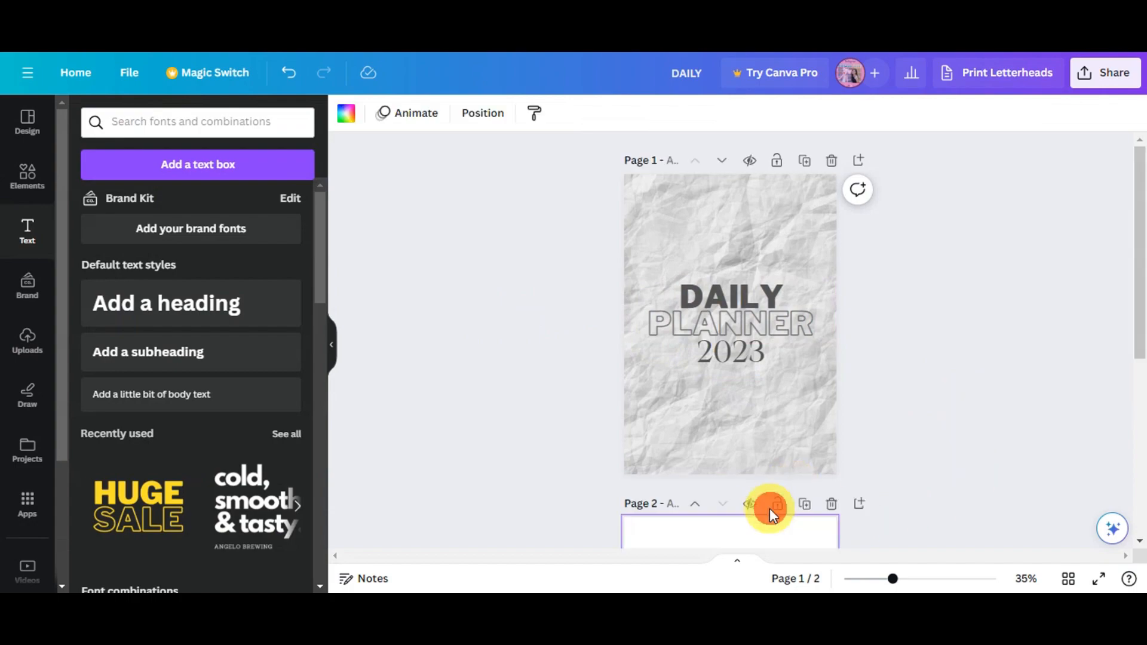
{"action": "scroll", "coordinate": [712, 372], "scroll_direction": "up", "scroll_amount": 4}
{"action": "scroll", "coordinate": [713, 372], "scroll_direction": "down", "scroll_amount": 3}
{"action": "left_click", "coordinate": [712, 372]}
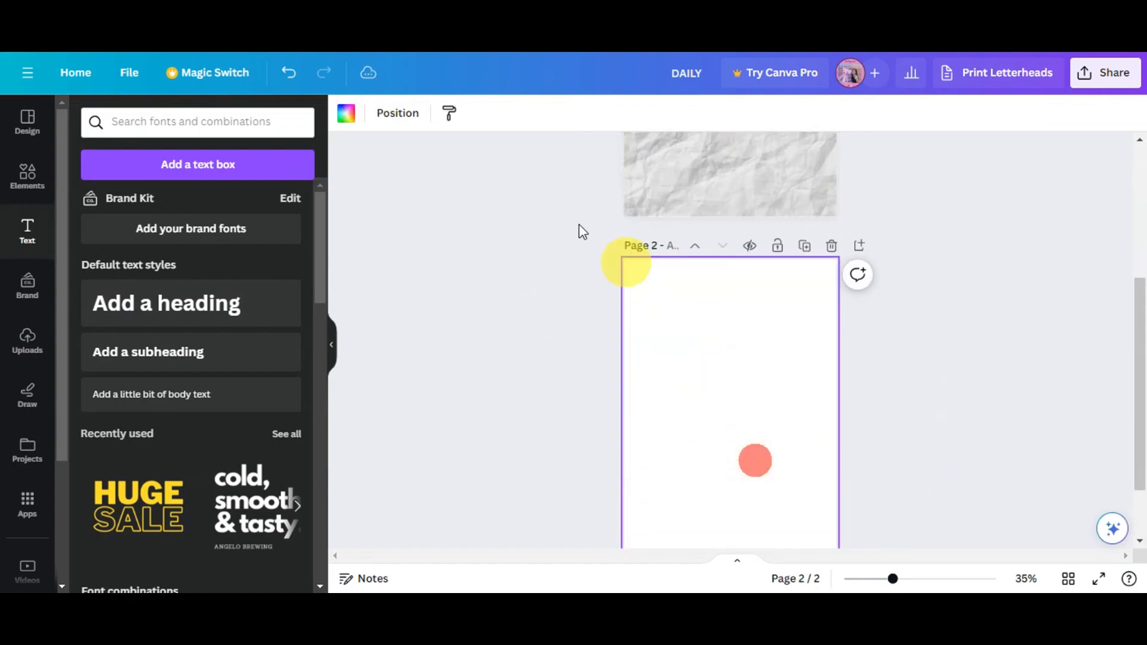
Try dark and medium gray backgrounds on page 2 and apply the darkest gray from the photo colors.
{"action": "left_click", "coordinate": [356, 113]}
{"action": "left_click", "coordinate": [124, 206]}
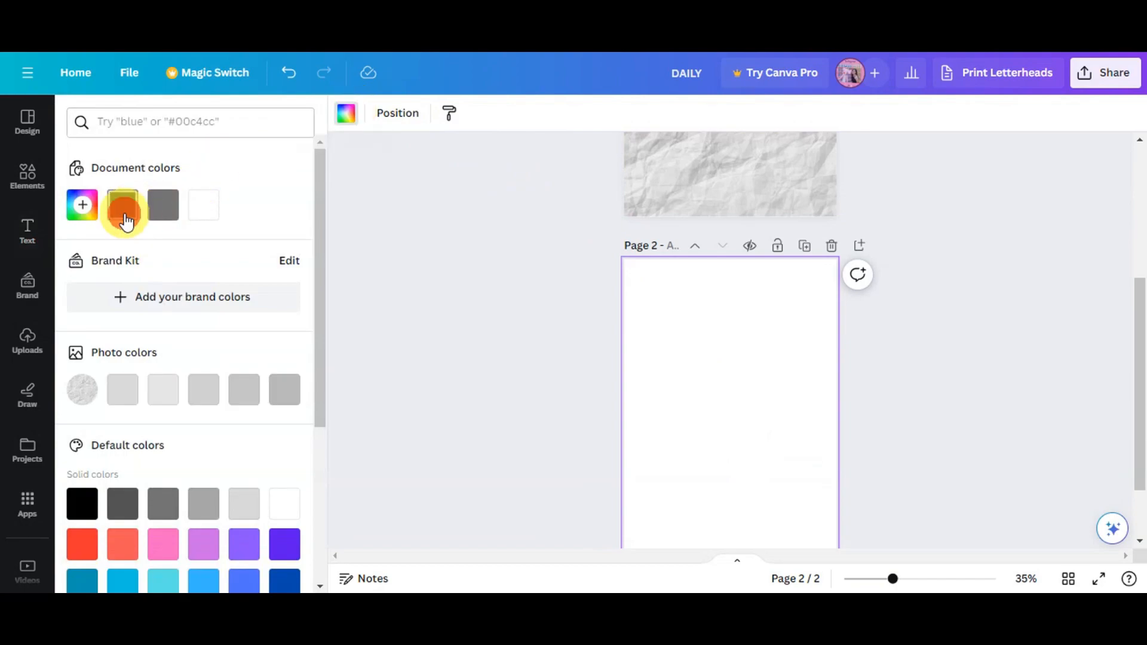
{"action": "scroll", "coordinate": [629, 350], "scroll_direction": "up", "scroll_amount": 4}
{"action": "left_click", "coordinate": [152, 204]}
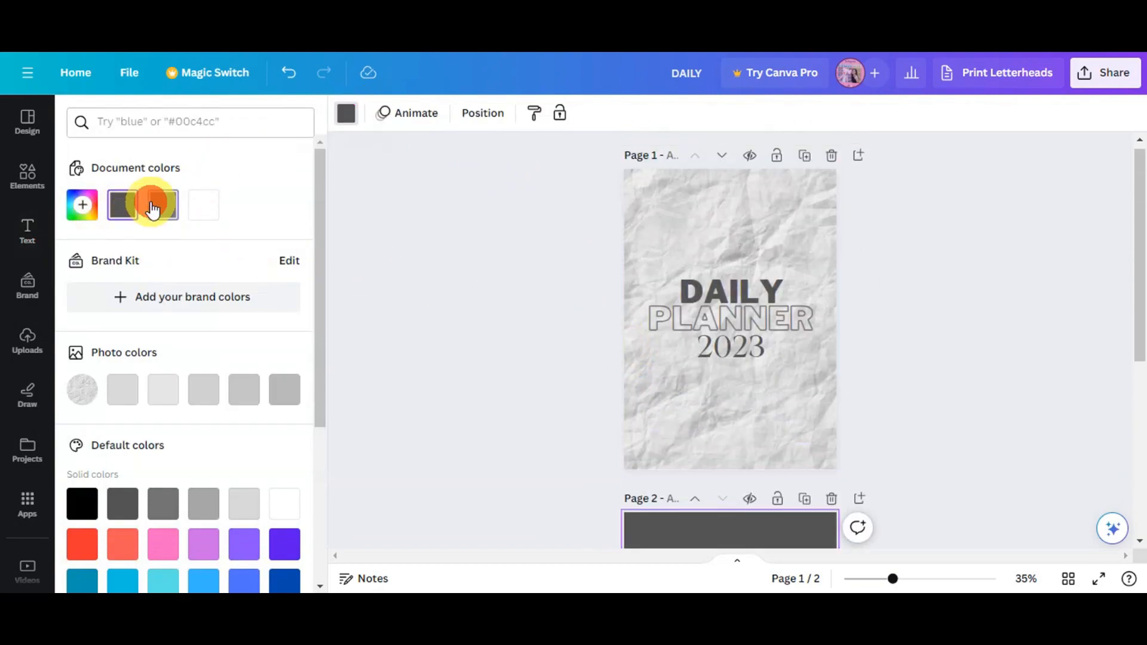
{"action": "scroll", "coordinate": [808, 338], "scroll_direction": "down", "scroll_amount": 3}
{"action": "left_click", "coordinate": [286, 394]}
{"action": "scroll", "coordinate": [541, 383], "scroll_direction": "up", "scroll_amount": 3}
{"action": "scroll", "coordinate": [540, 383], "scroll_direction": "down", "scroll_amount": 5}
{"action": "left_click", "coordinate": [526, 319]}
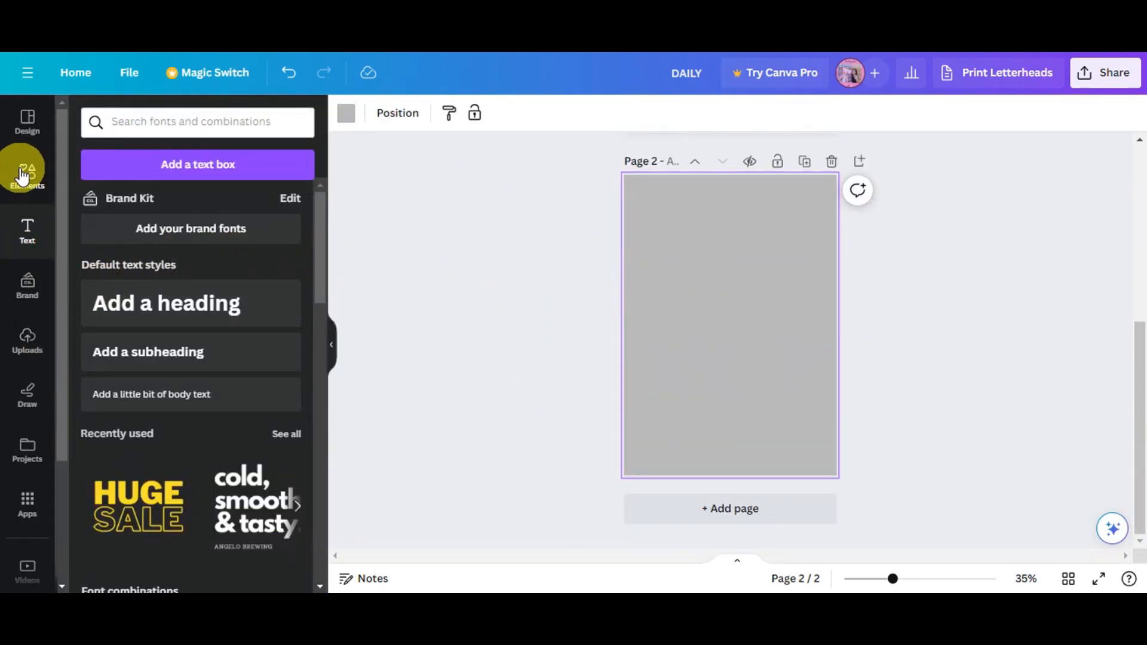
Browse the recommended A4 planner templates for a layout that suits page 2.
{"action": "left_click", "coordinate": [26, 134]}
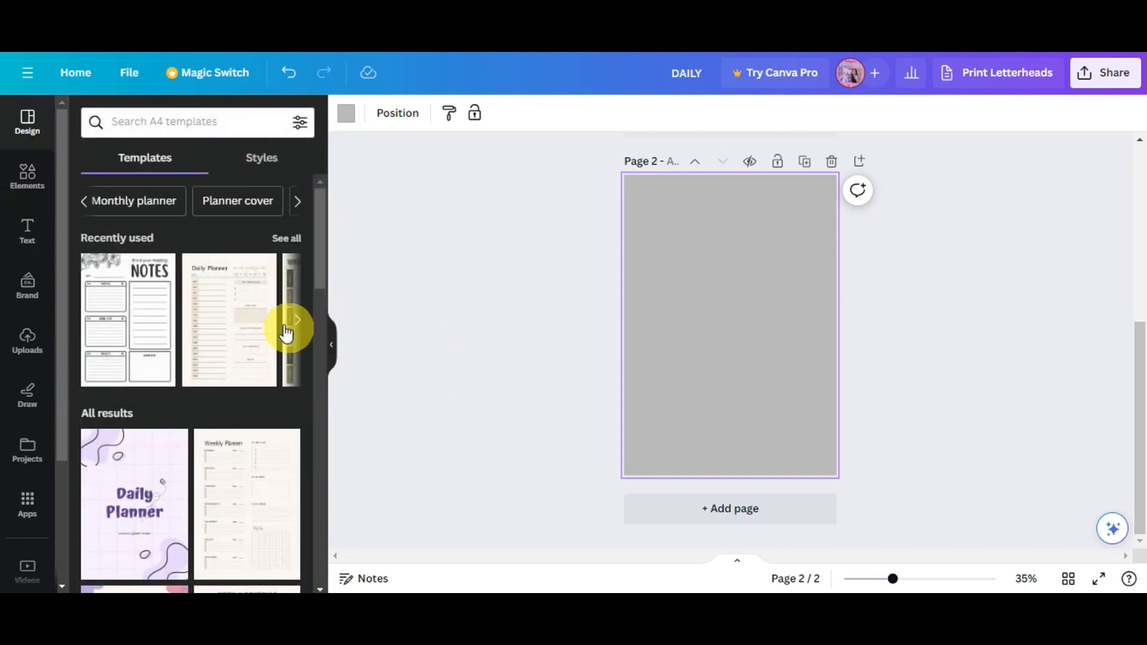
{"action": "scroll", "coordinate": [223, 386], "scroll_direction": "down", "scroll_amount": 10}
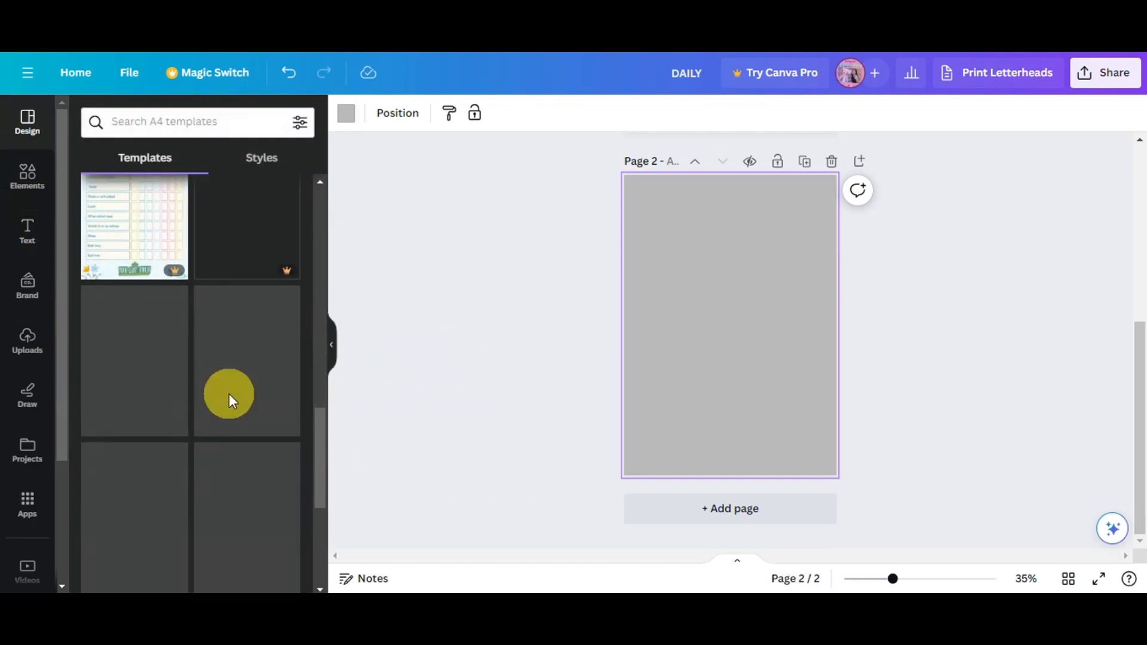
{"action": "scroll", "coordinate": [251, 373], "scroll_direction": "down", "scroll_amount": 2}
{"action": "scroll", "coordinate": [232, 496], "scroll_direction": "down", "scroll_amount": 5}
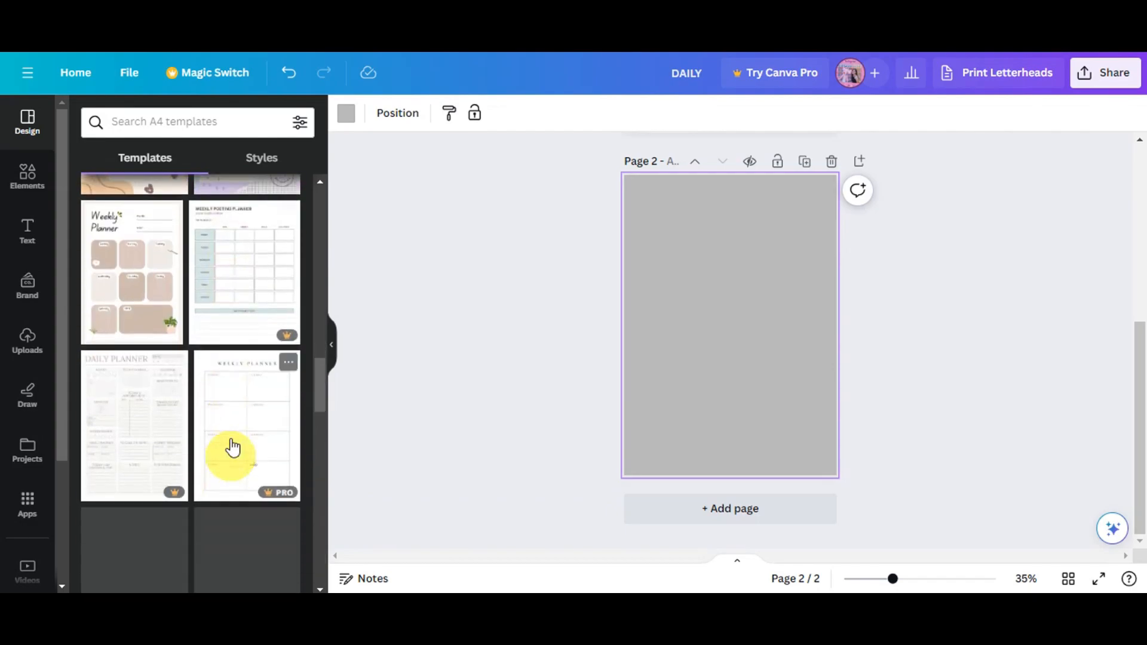
{"action": "scroll", "coordinate": [236, 469], "scroll_direction": "down", "scroll_amount": 2}
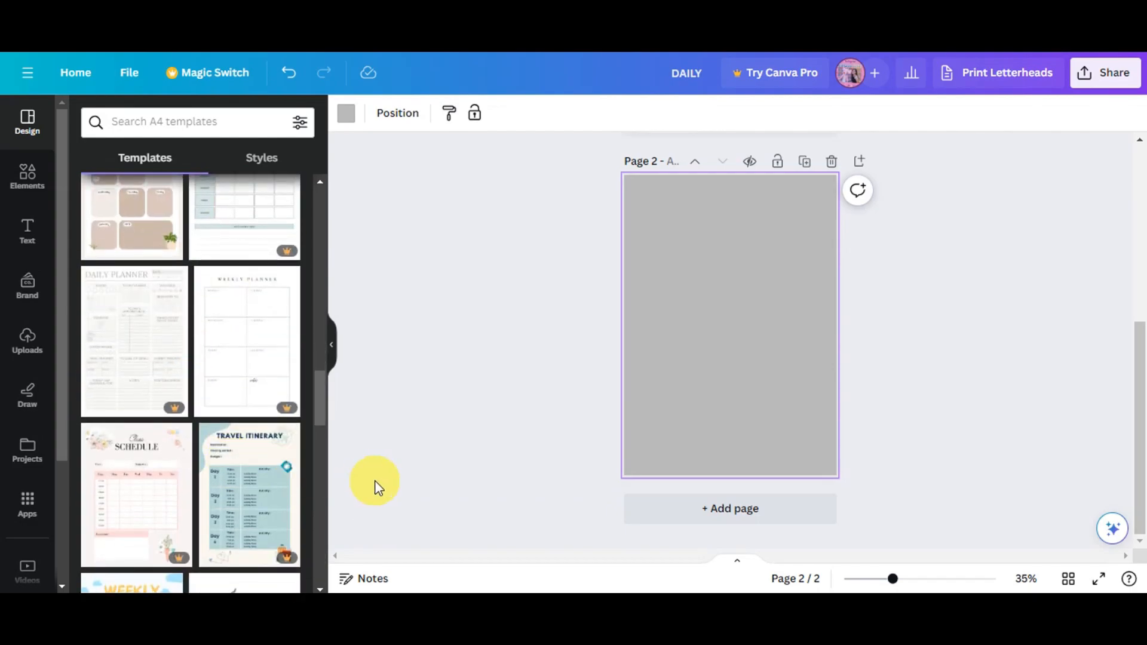
{"action": "scroll", "coordinate": [258, 442], "scroll_direction": "down", "scroll_amount": 5}
{"action": "scroll", "coordinate": [239, 496], "scroll_direction": "down", "scroll_amount": 5}
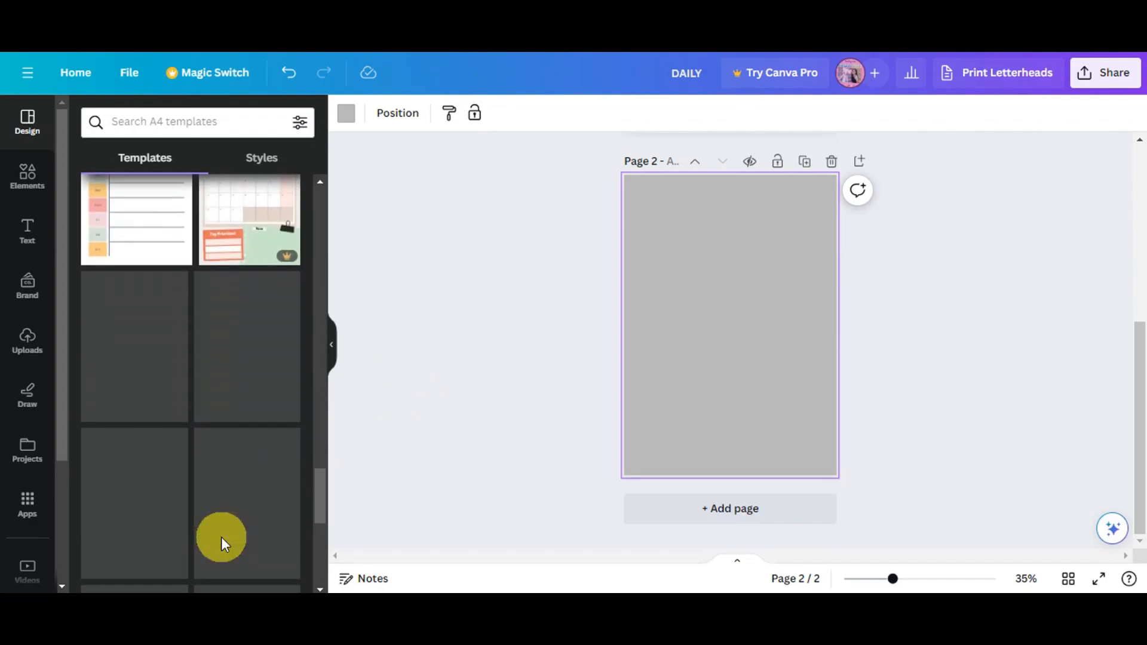
{"action": "scroll", "coordinate": [278, 457], "scroll_direction": "down", "scroll_amount": 3}
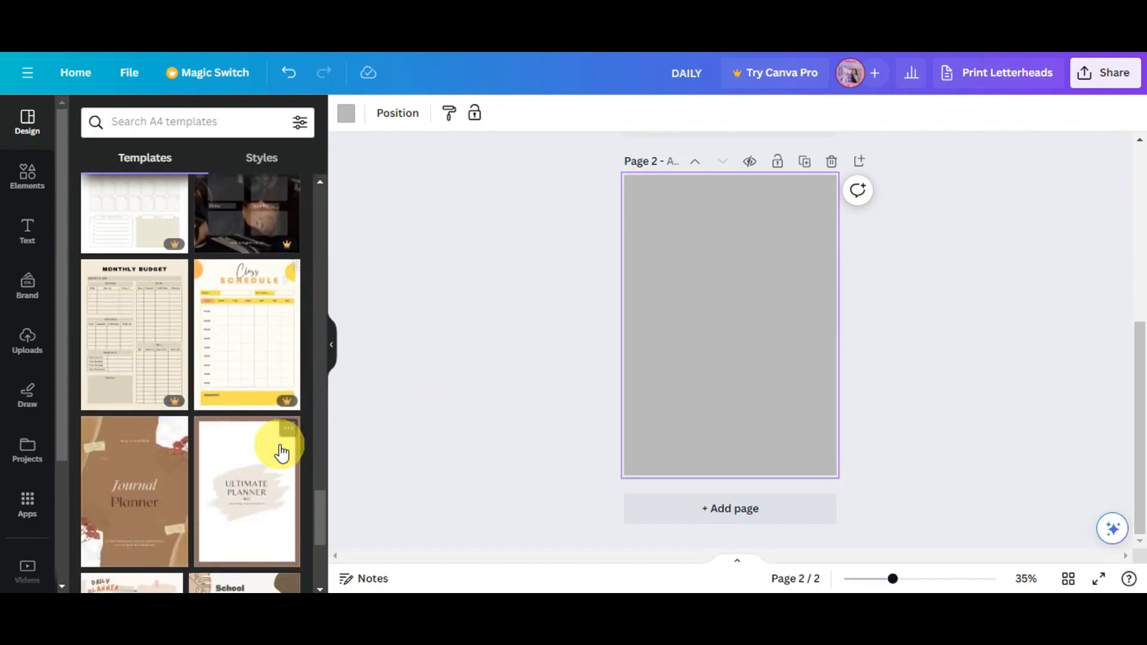
{"action": "scroll", "coordinate": [154, 468], "scroll_direction": "down", "scroll_amount": 10}
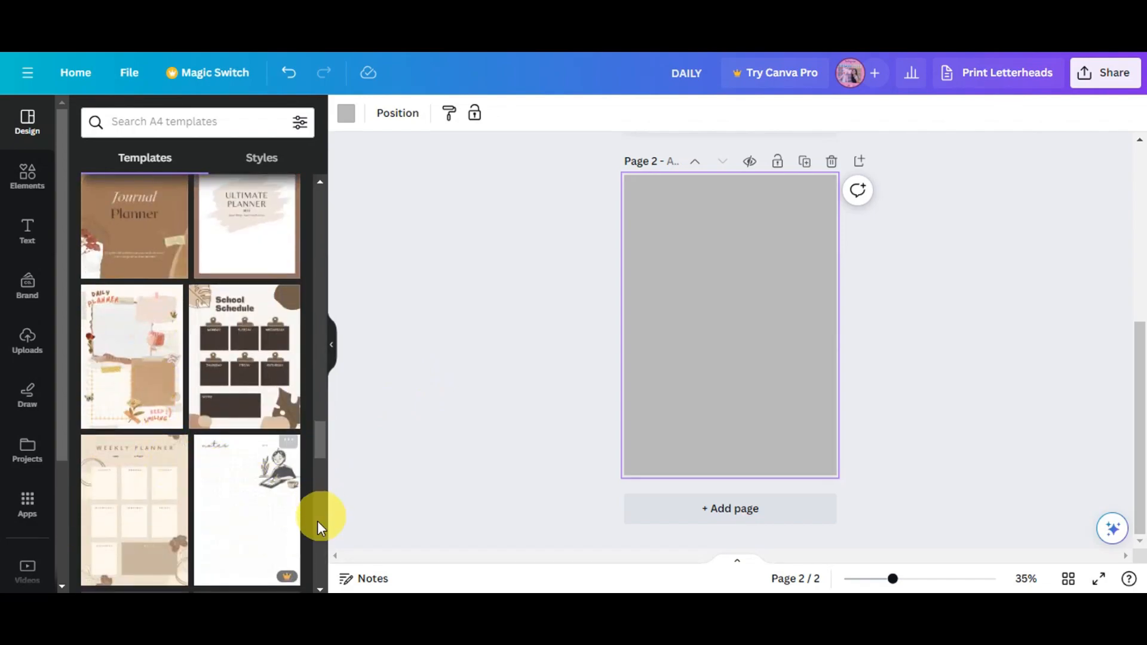
{"action": "scroll", "coordinate": [253, 459], "scroll_direction": "up", "scroll_amount": 2}
{"action": "left_click_drag", "start_coordinate": [315, 449], "coordinate": [296, 181]}
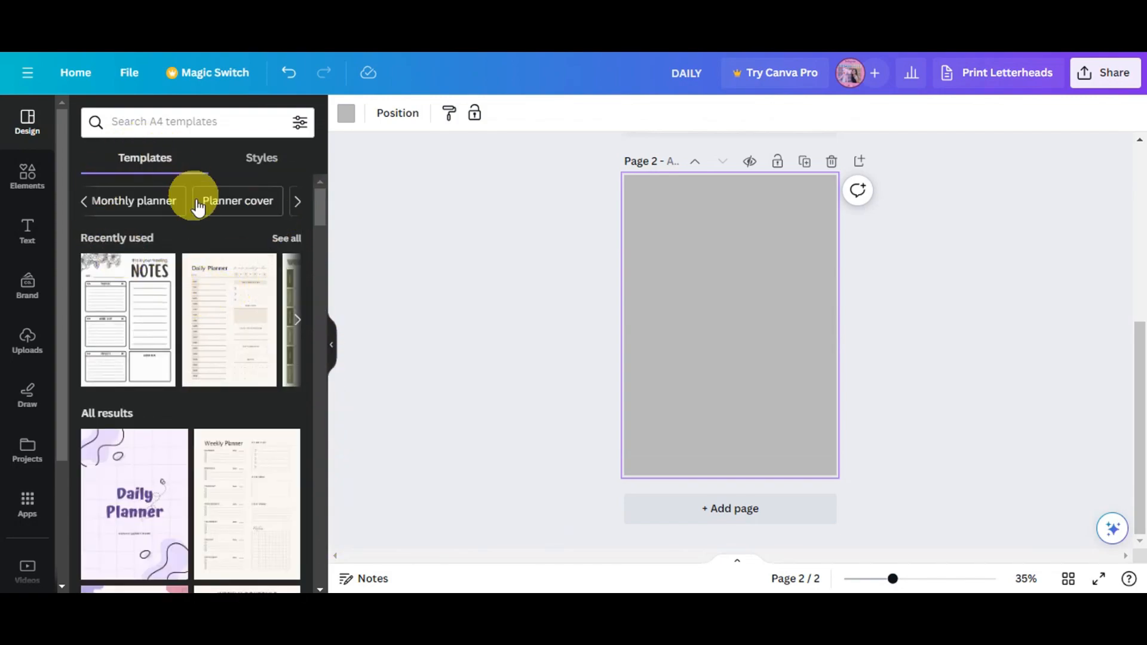
Search the templates for calendar and apply the first page of the Beige Minimalist 2024 Calendar Planner to page 2.
{"action": "left_click", "coordinate": [140, 120]}
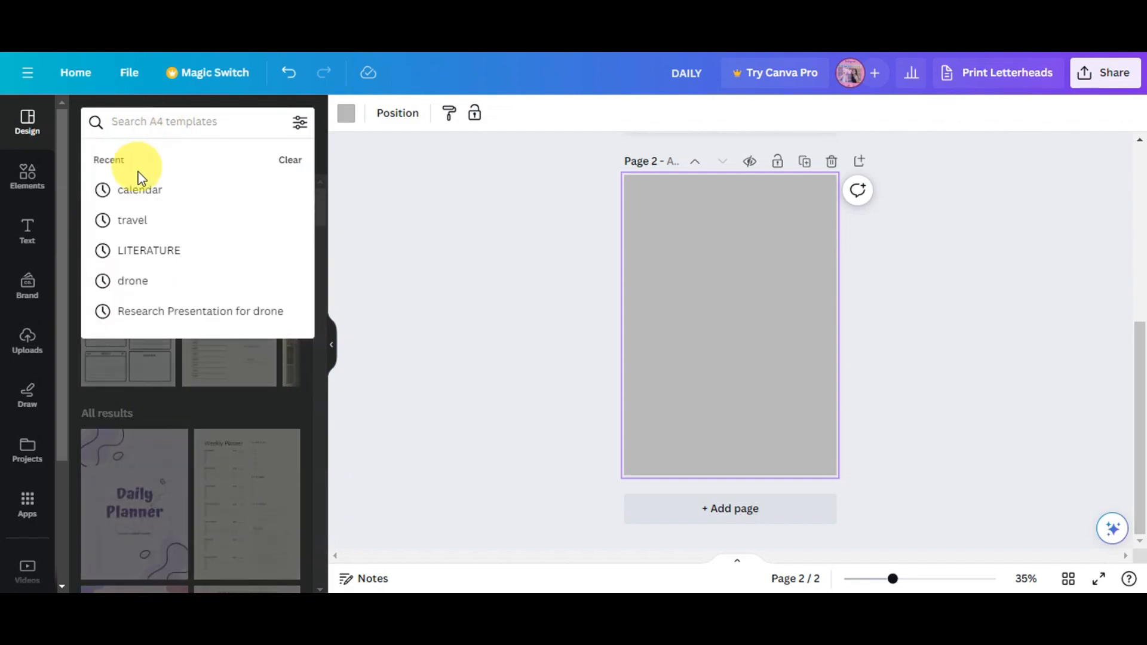
{"action": "left_click", "coordinate": [152, 190]}
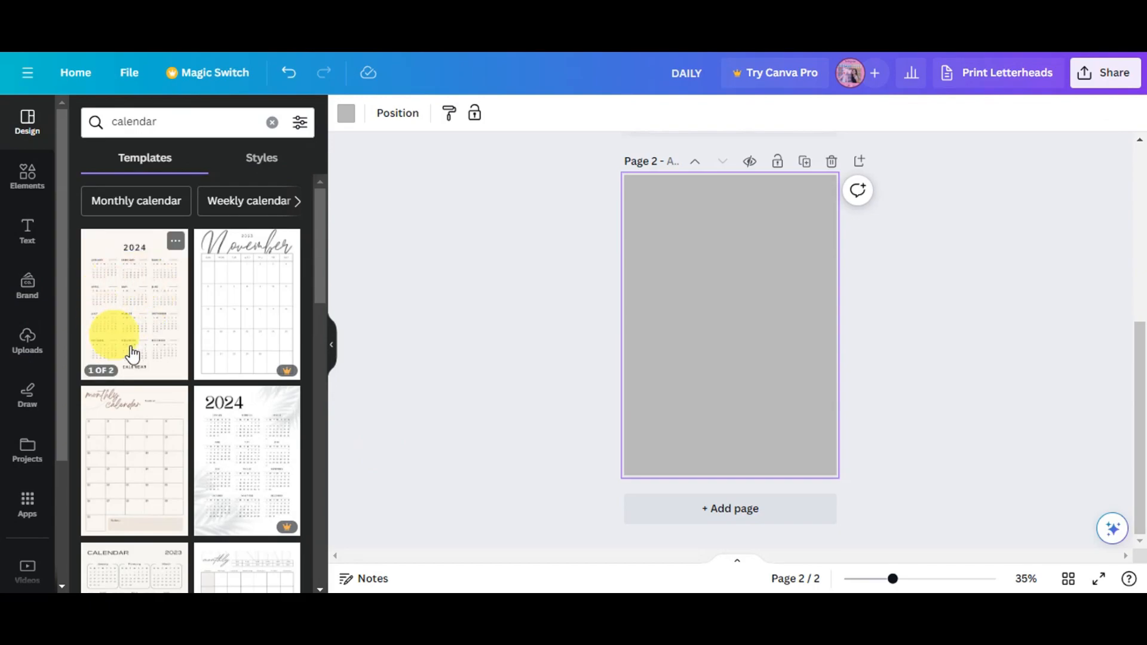
{"action": "scroll", "coordinate": [284, 469], "scroll_direction": "down", "scroll_amount": 3}
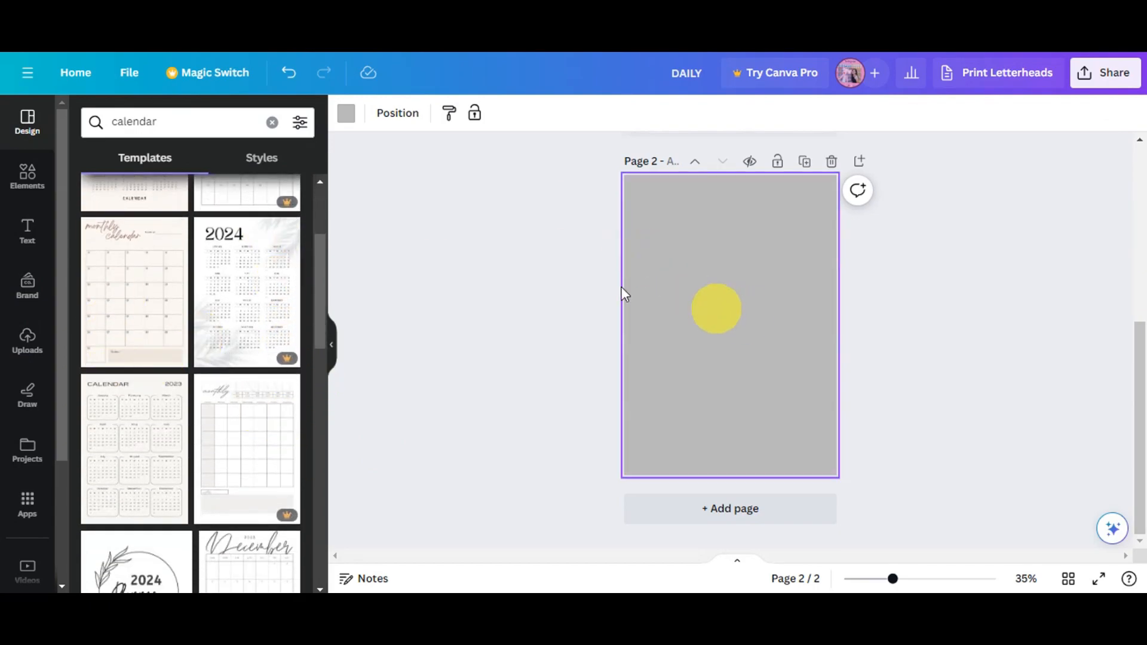
{"action": "scroll", "coordinate": [162, 389], "scroll_direction": "up", "scroll_amount": 3}
{"action": "scroll", "coordinate": [217, 417], "scroll_direction": "down", "scroll_amount": 3}
{"action": "scroll", "coordinate": [127, 302], "scroll_direction": "up", "scroll_amount": 3}
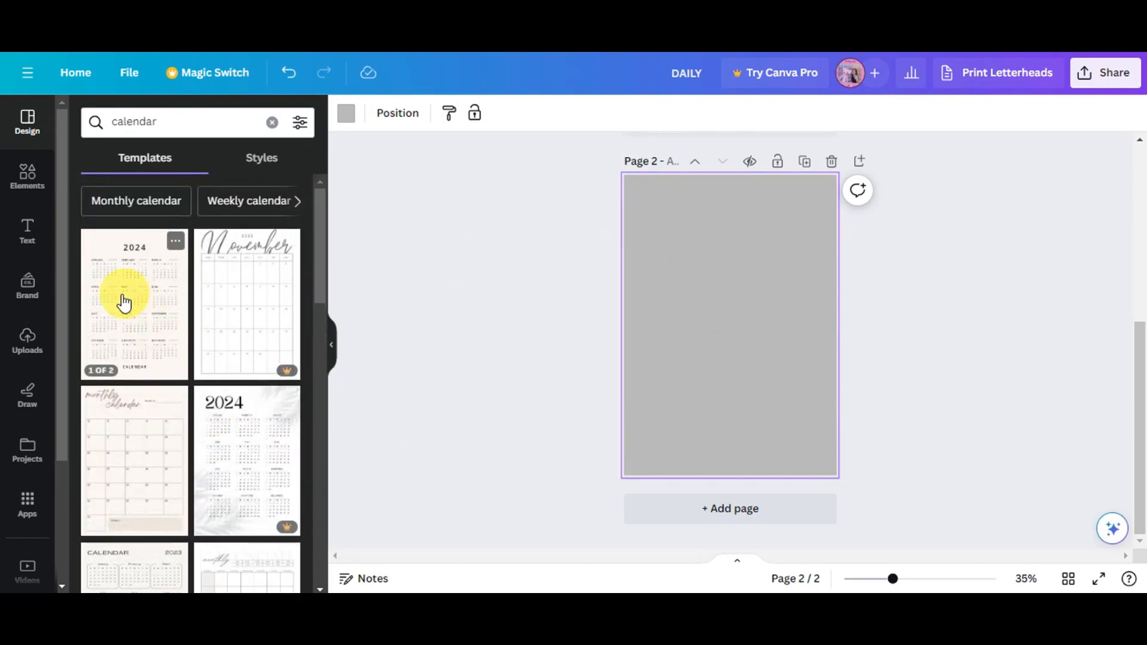
{"action": "left_click", "coordinate": [127, 303]}
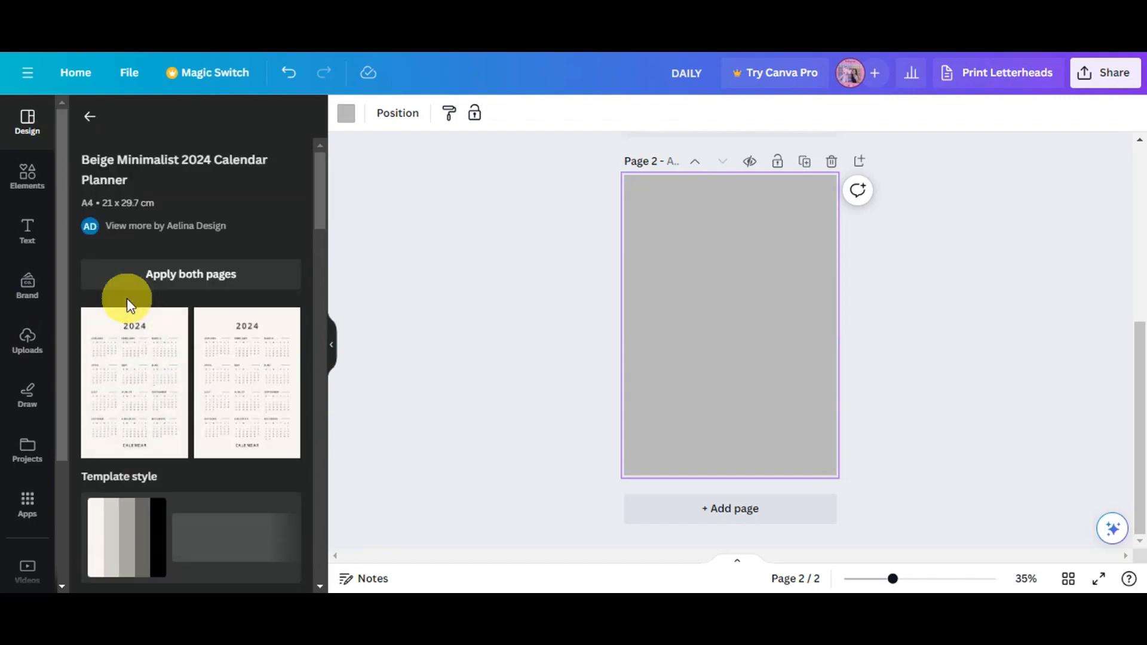
{"action": "left_click", "coordinate": [134, 391]}
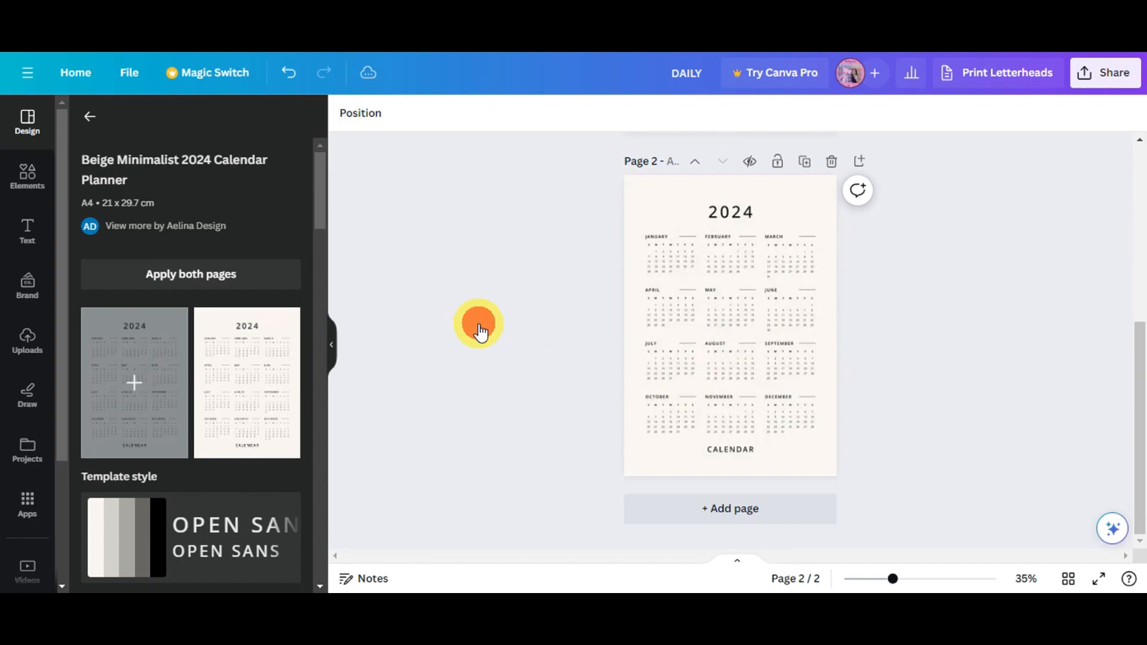
Change the year heading on the page 2 calendar to 2023.
{"action": "scroll", "coordinate": [669, 328], "scroll_direction": "up", "scroll_amount": 5}
{"action": "scroll", "coordinate": [626, 397], "scroll_direction": "down", "scroll_amount": 5}
{"action": "left_click", "coordinate": [750, 212]}
{"action": "double_click", "coordinate": [747, 213]}
{"action": "left_click", "coordinate": [759, 215]}
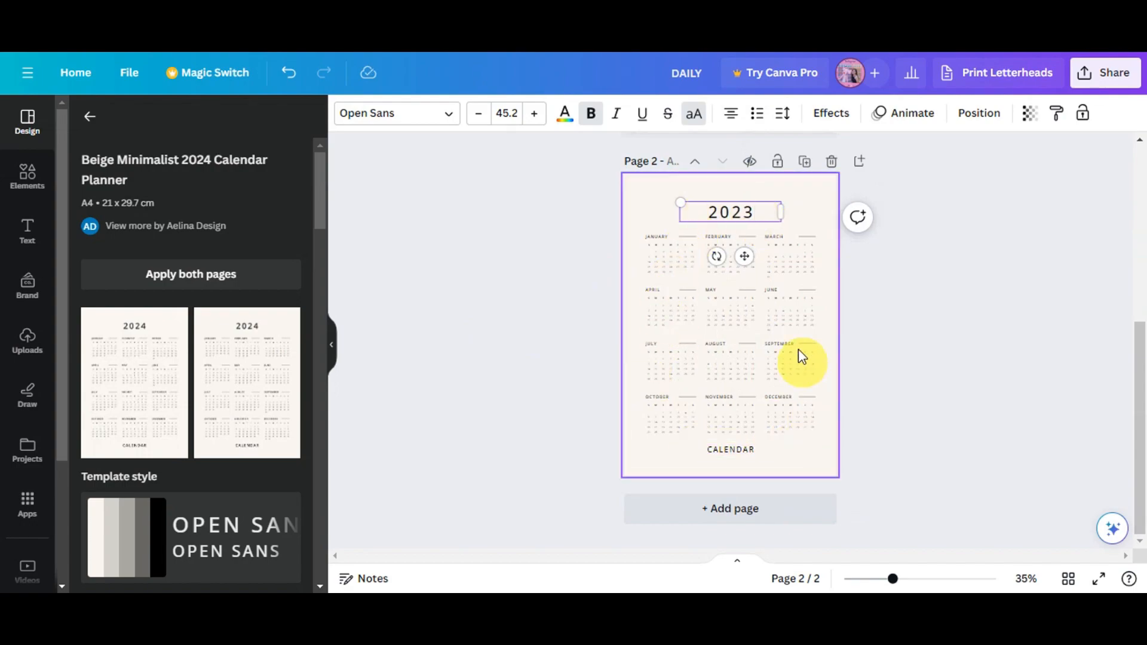
Try the darkest photo gray and a solid gray as the calendar page's background, and apply the second-darkest photo gray.
{"action": "left_click", "coordinate": [639, 189]}
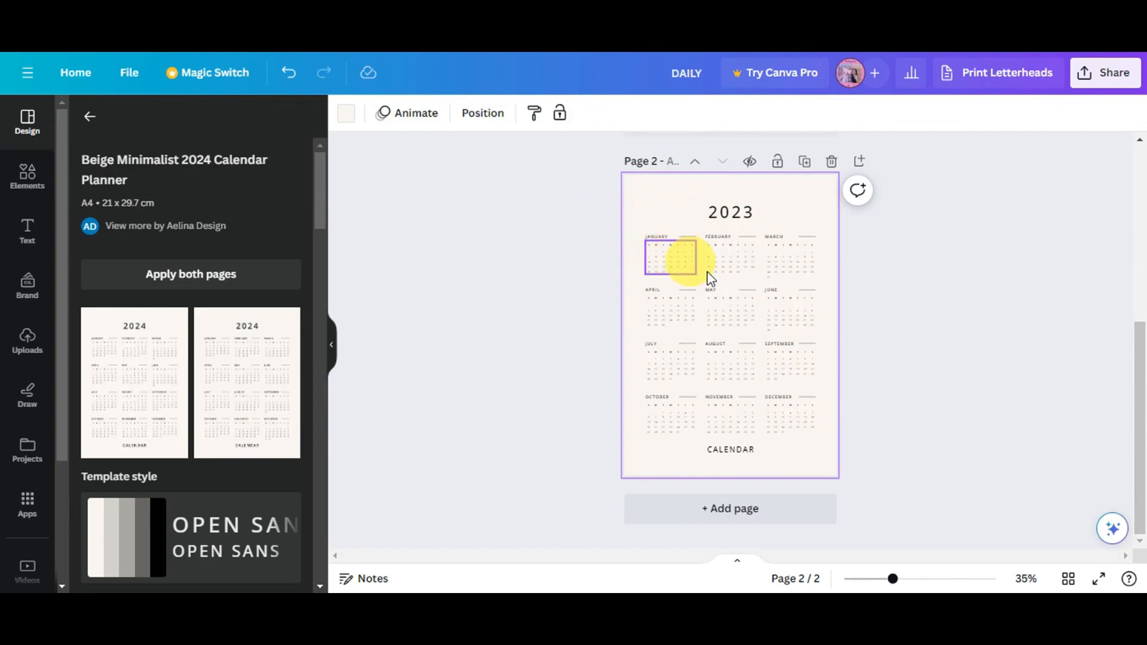
{"action": "left_click", "coordinate": [346, 113]}
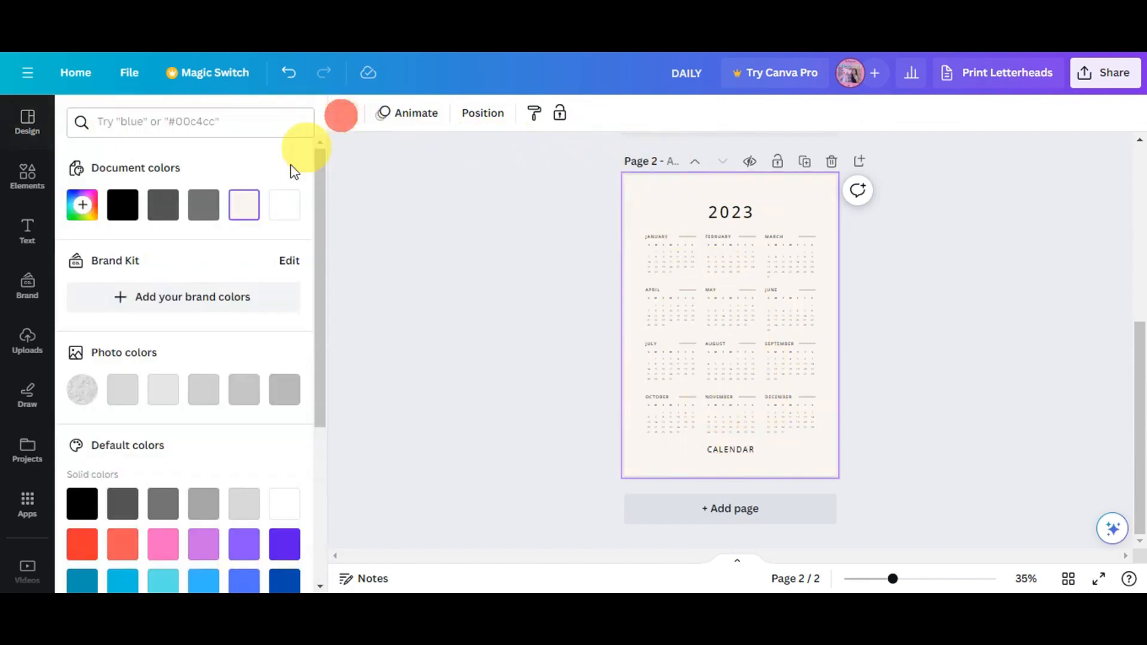
{"action": "left_click", "coordinate": [282, 391]}
{"action": "scroll", "coordinate": [426, 394], "scroll_direction": "up", "scroll_amount": 5}
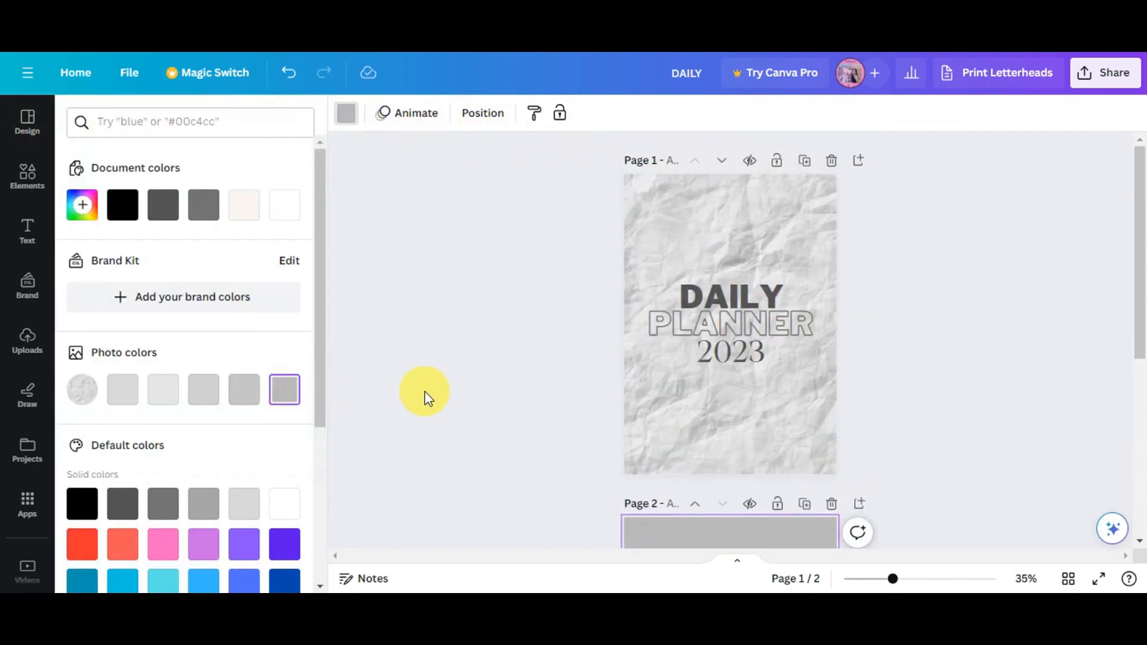
{"action": "scroll", "coordinate": [444, 372], "scroll_direction": "down", "scroll_amount": 5}
{"action": "scroll", "coordinate": [598, 222], "scroll_direction": "up", "scroll_amount": 5}
{"action": "scroll", "coordinate": [607, 249], "scroll_direction": "down", "scroll_amount": 5}
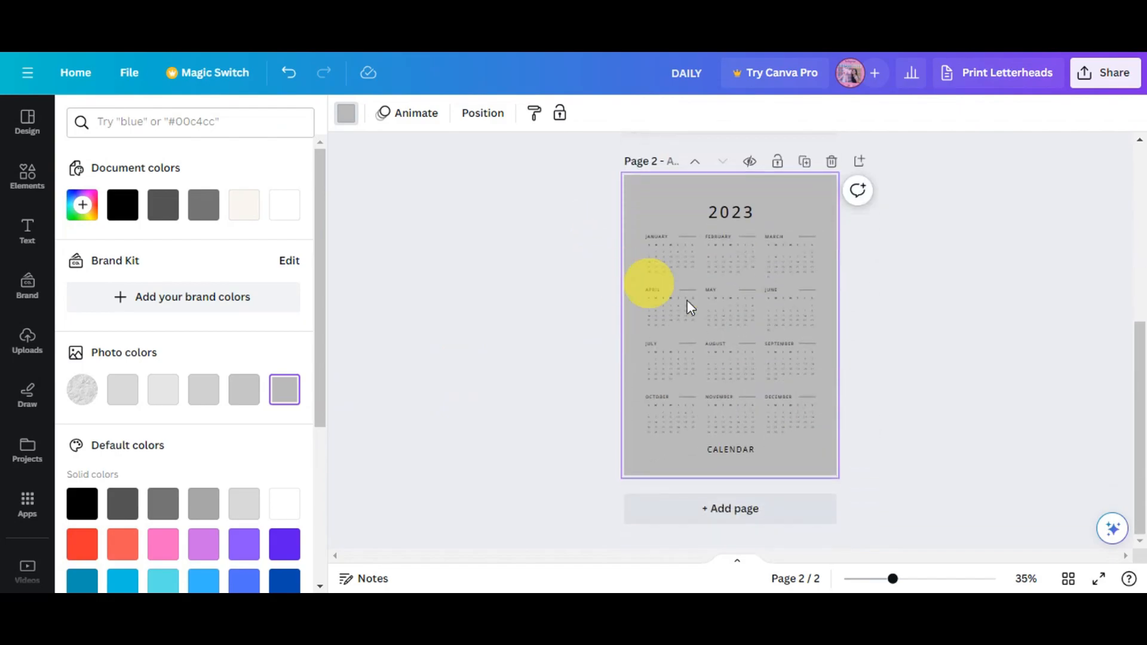
{"action": "left_click", "coordinate": [214, 515]}
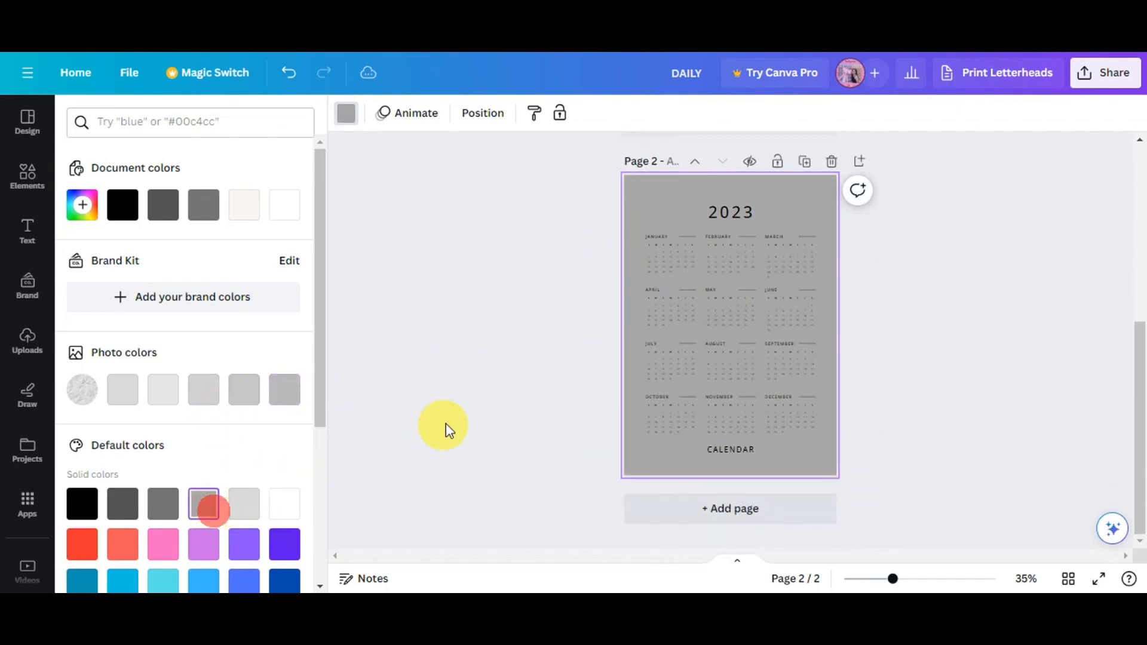
{"action": "left_click", "coordinate": [234, 392]}
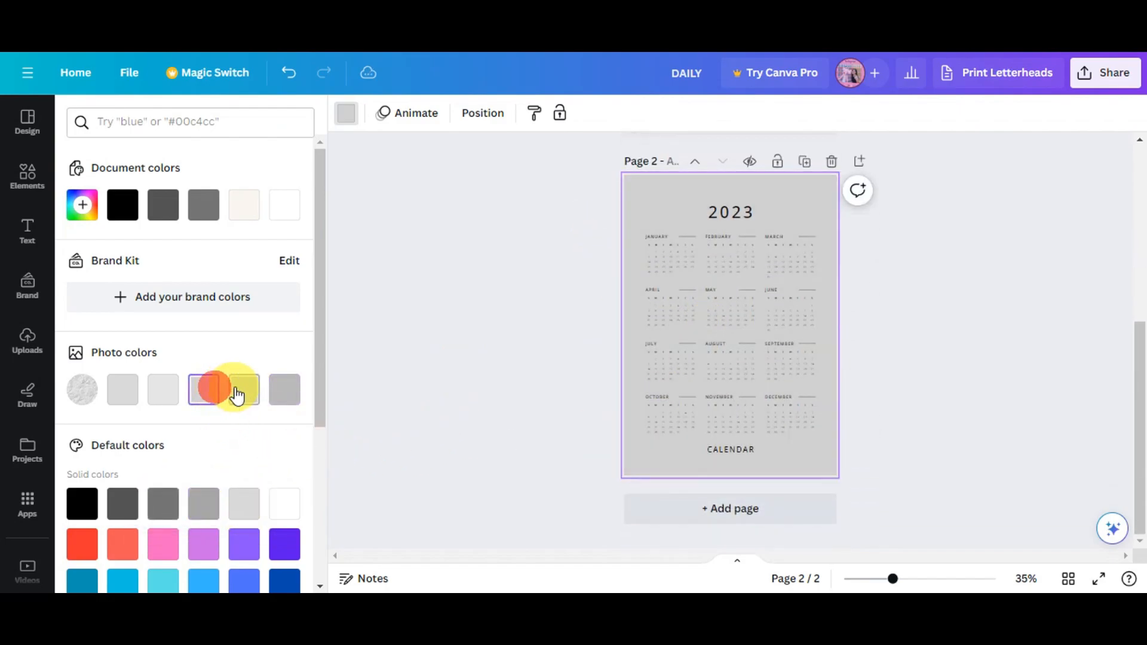
Add a third page and return to the calendar template results to look through them.
{"action": "left_click", "coordinate": [682, 509]}
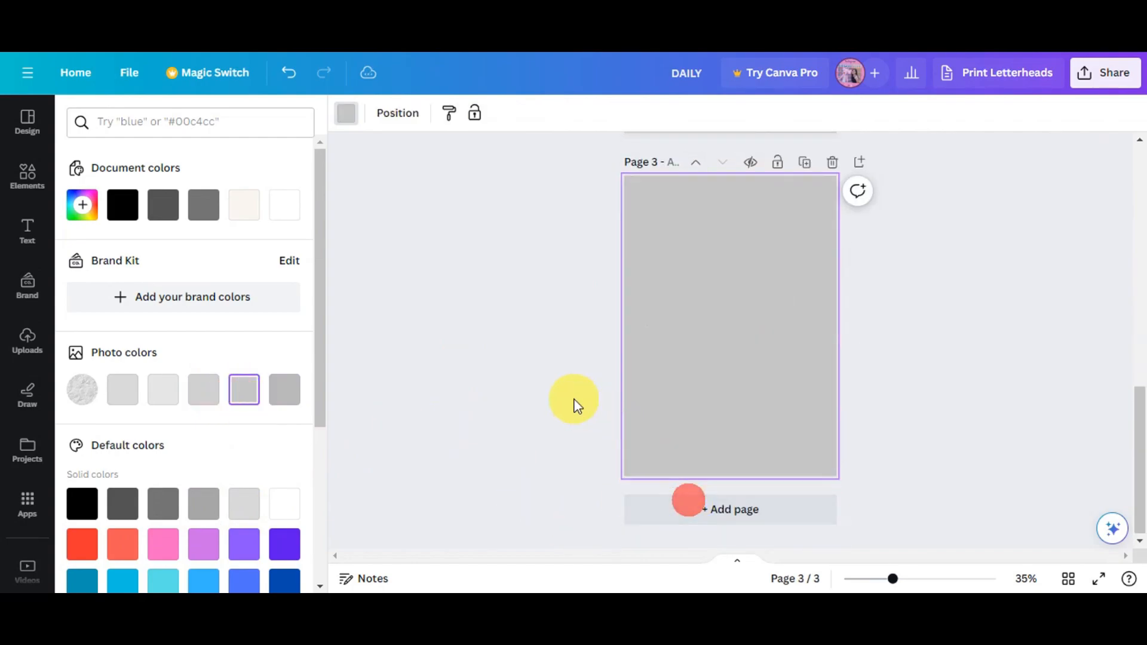
{"action": "left_click", "coordinate": [30, 172]}
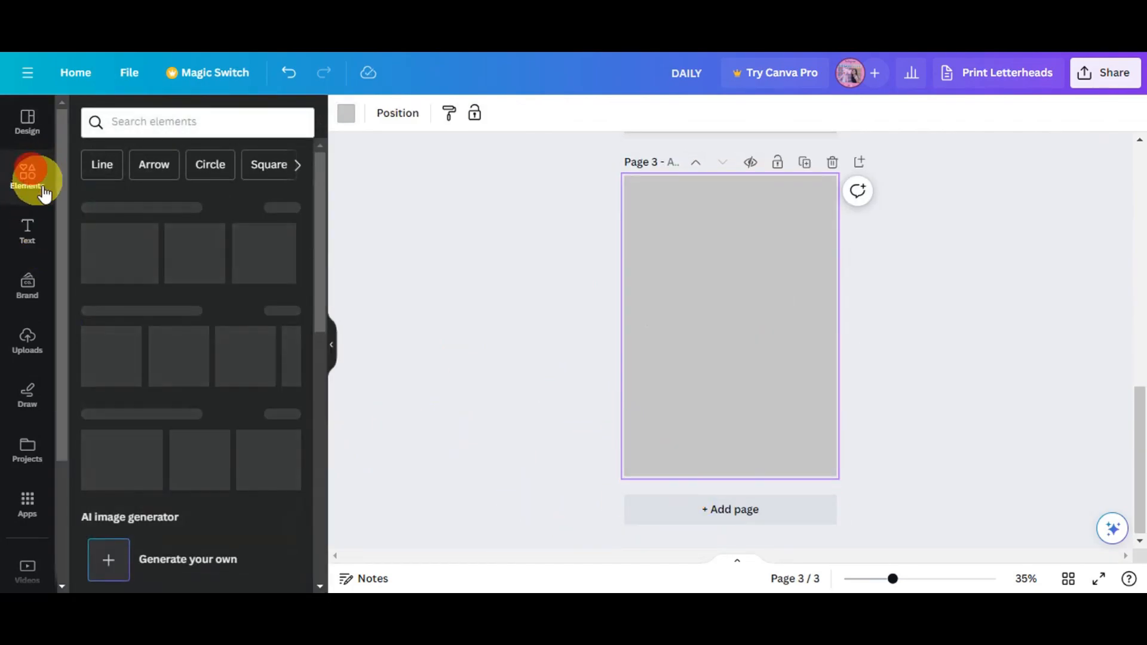
{"action": "left_click", "coordinate": [24, 117]}
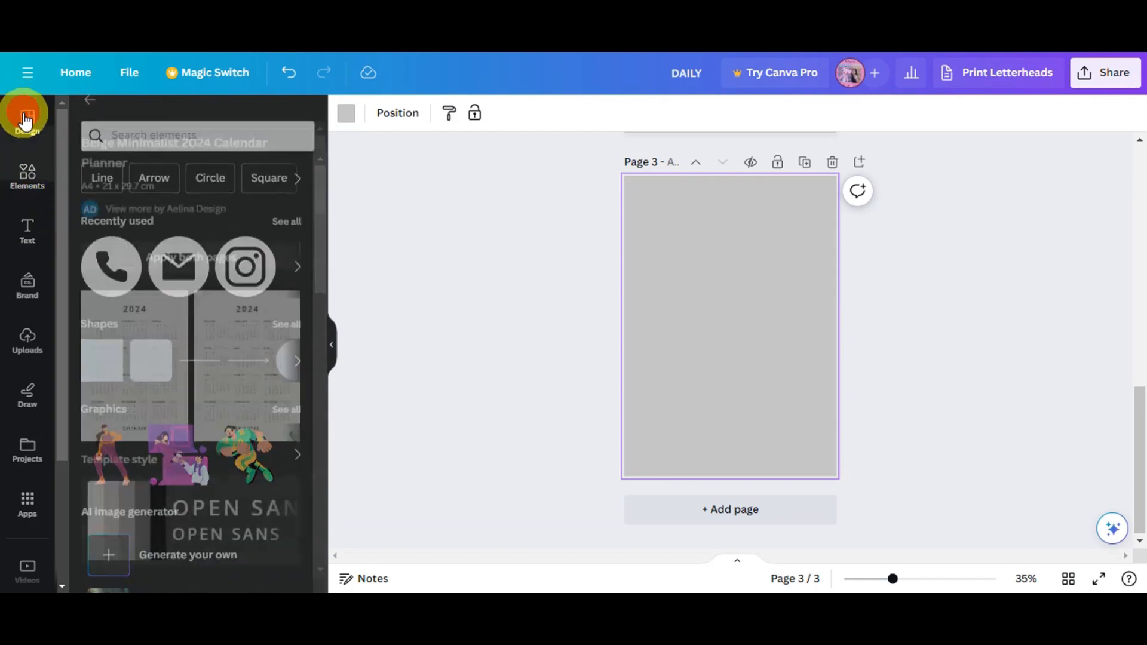
{"action": "left_click", "coordinate": [91, 118]}
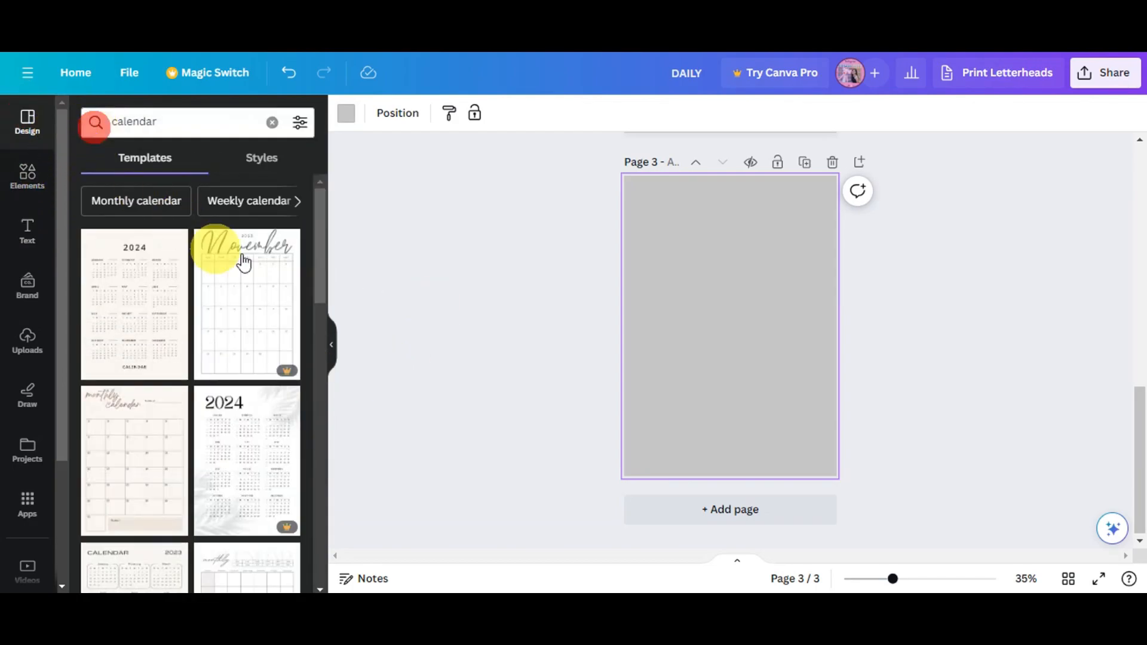
{"action": "scroll", "coordinate": [222, 317], "scroll_direction": "down", "scroll_amount": 3}
{"action": "scroll", "coordinate": [222, 317], "scroll_direction": "up", "scroll_amount": 3}
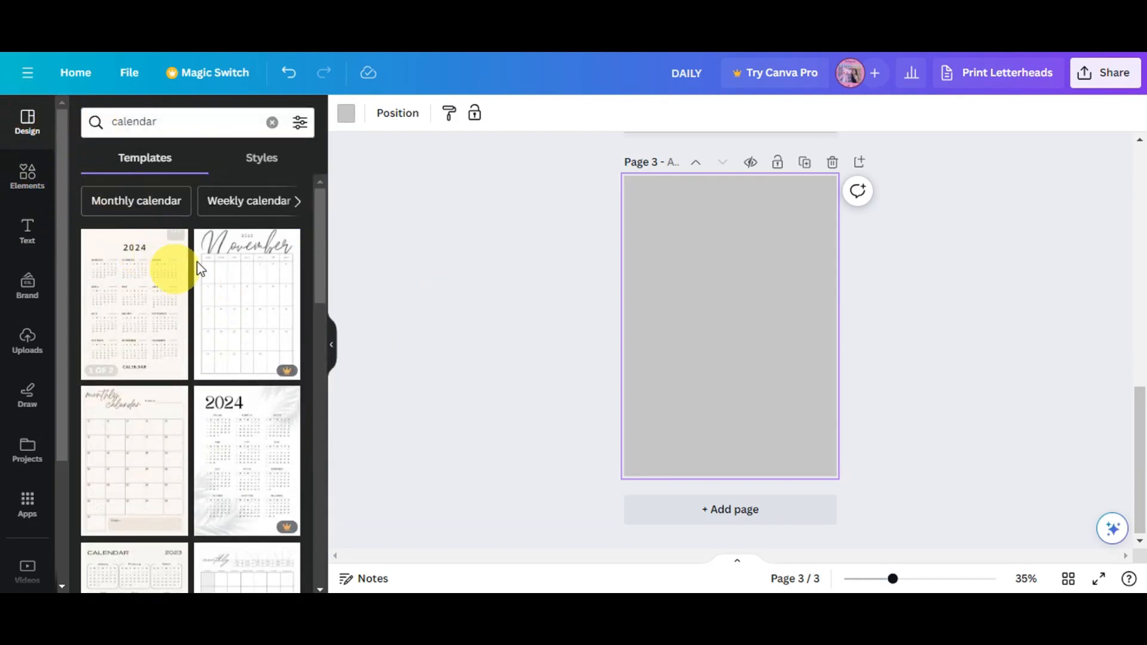
Search the templates for NOTES and apply the Creative and Simple My Notes Paper template to page 3.
{"action": "left_click_drag", "start_coordinate": [189, 123], "coordinate": [99, 119]}
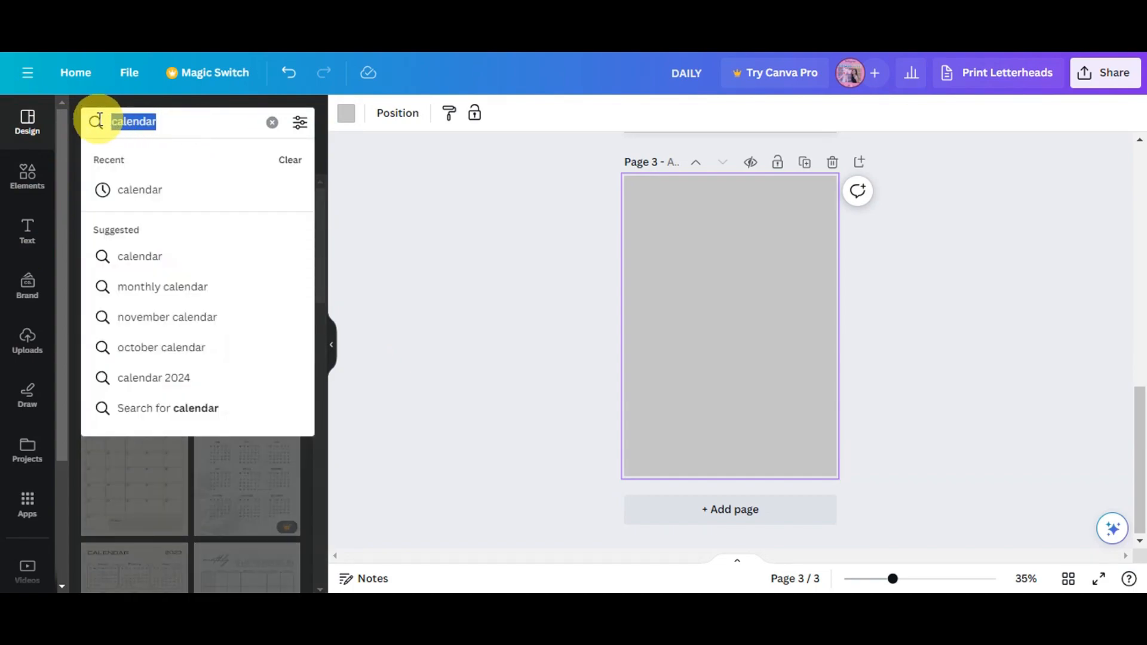
{"action": "key", "text": "BackSpace"}
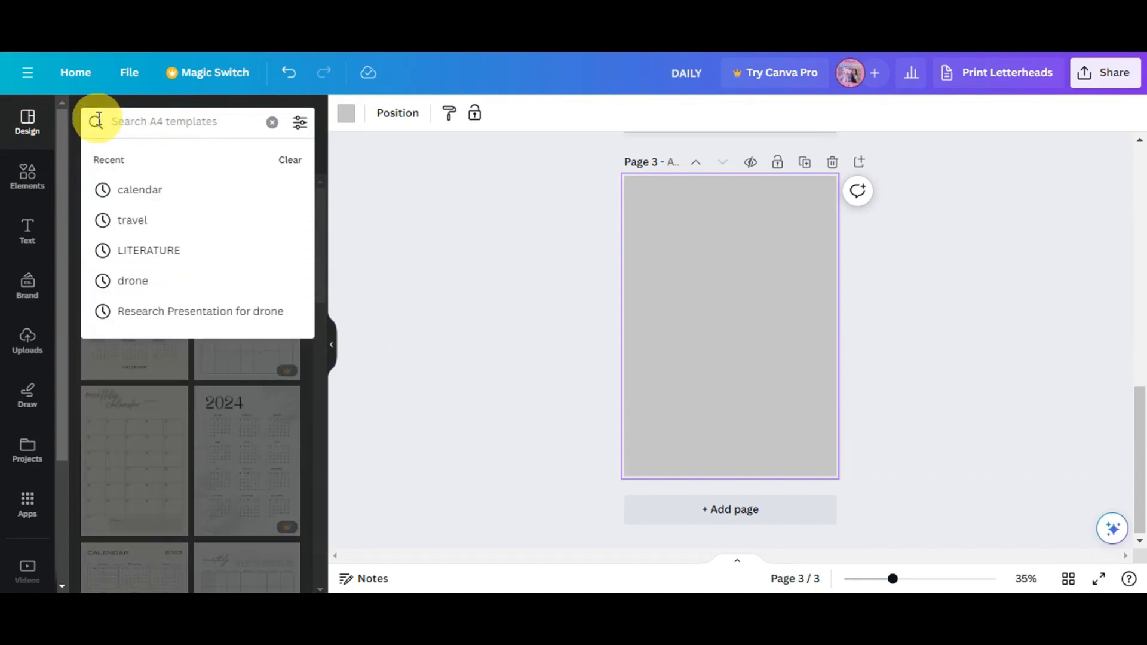
{"action": "type", "text": "NOTES"}
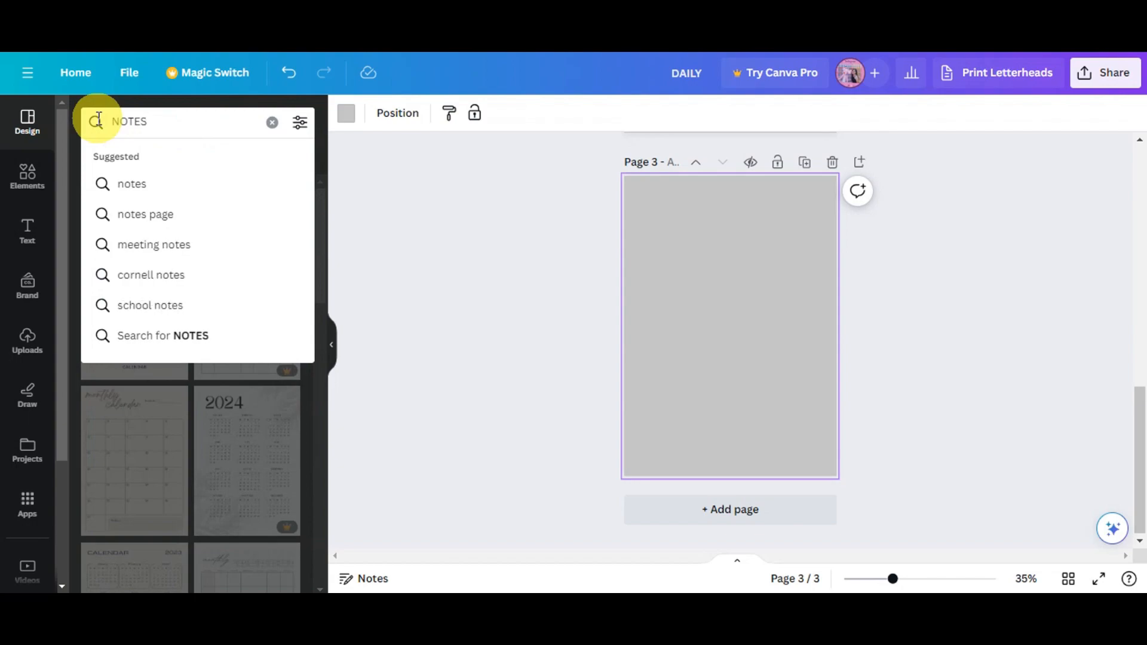
{"action": "key", "text": "Return"}
{"action": "scroll", "coordinate": [207, 373], "scroll_direction": "down", "scroll_amount": 4}
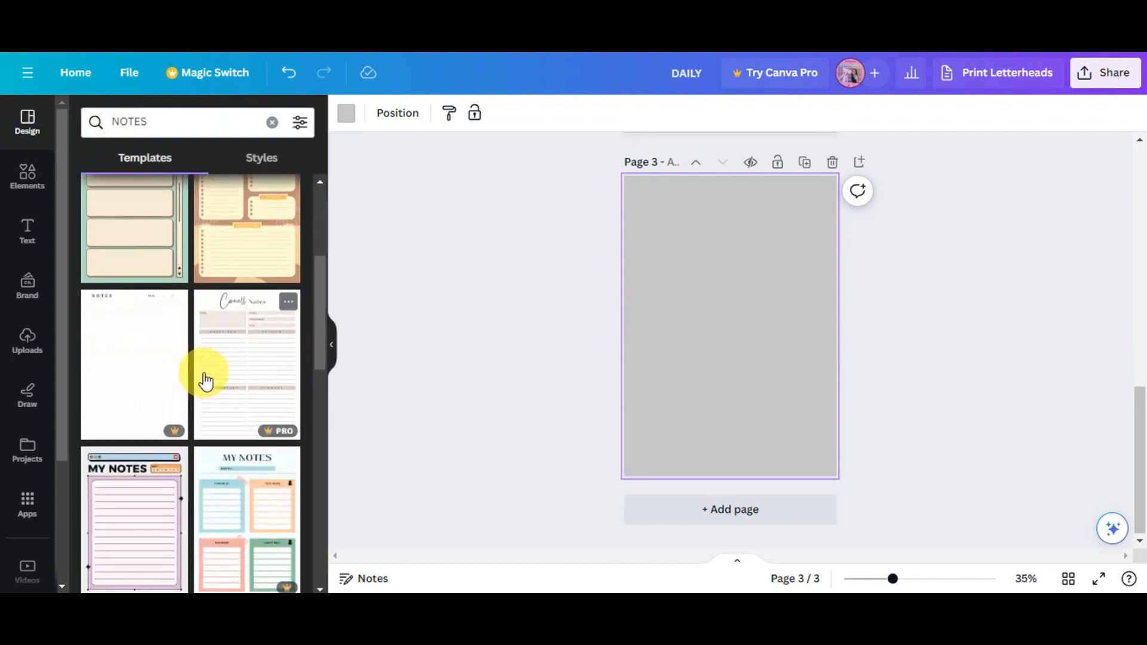
{"action": "scroll", "coordinate": [174, 340], "scroll_direction": "down", "scroll_amount": 5}
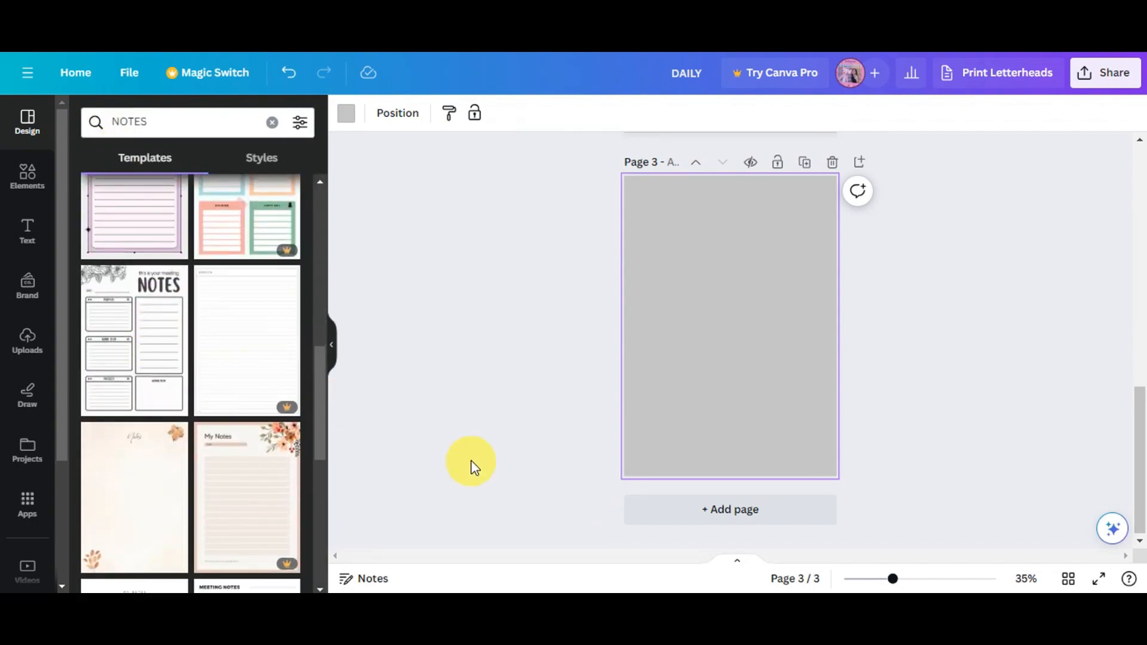
{"action": "scroll", "coordinate": [143, 402], "scroll_direction": "up", "scroll_amount": 2}
{"action": "scroll", "coordinate": [472, 453], "scroll_direction": "up", "scroll_amount": 1}
{"action": "scroll", "coordinate": [469, 430], "scroll_direction": "up", "scroll_amount": 2}
{"action": "scroll", "coordinate": [440, 403], "scroll_direction": "down", "scroll_amount": 3}
{"action": "scroll", "coordinate": [161, 416], "scroll_direction": "down", "scroll_amount": 5}
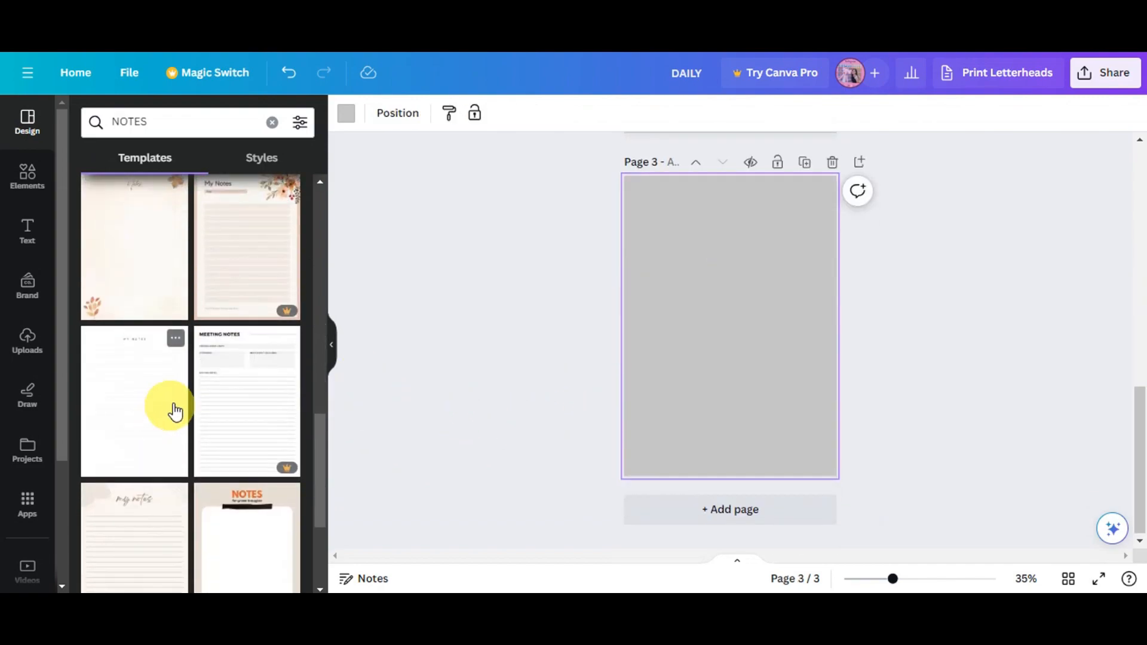
{"action": "scroll", "coordinate": [173, 407], "scroll_direction": "down", "scroll_amount": 5}
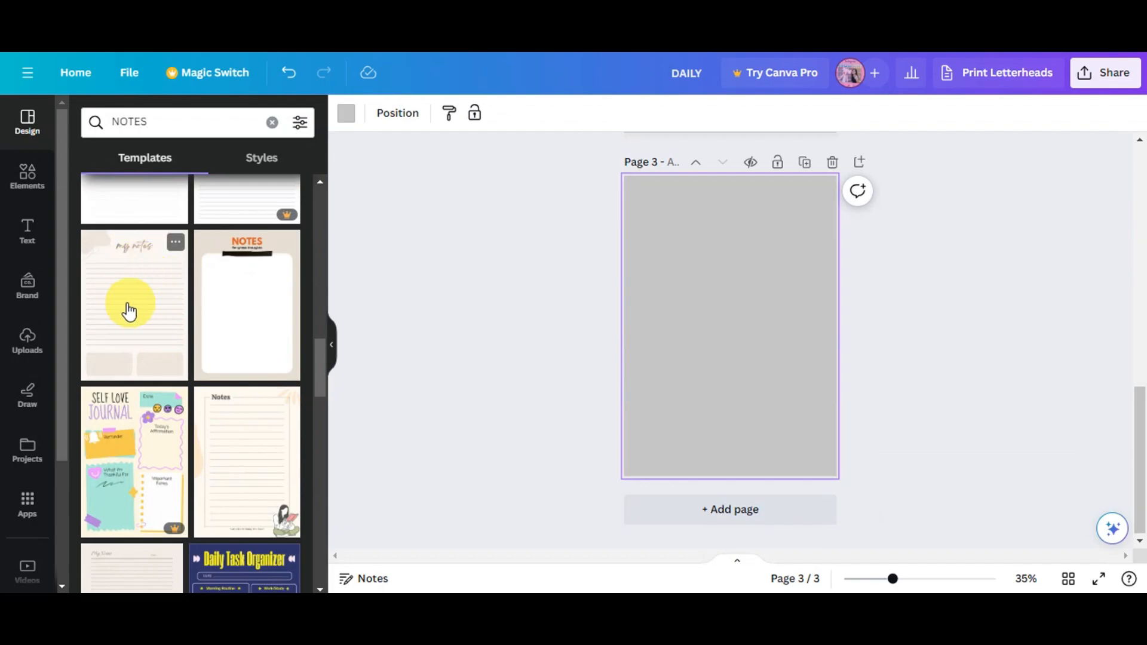
{"action": "left_click", "coordinate": [111, 322]}
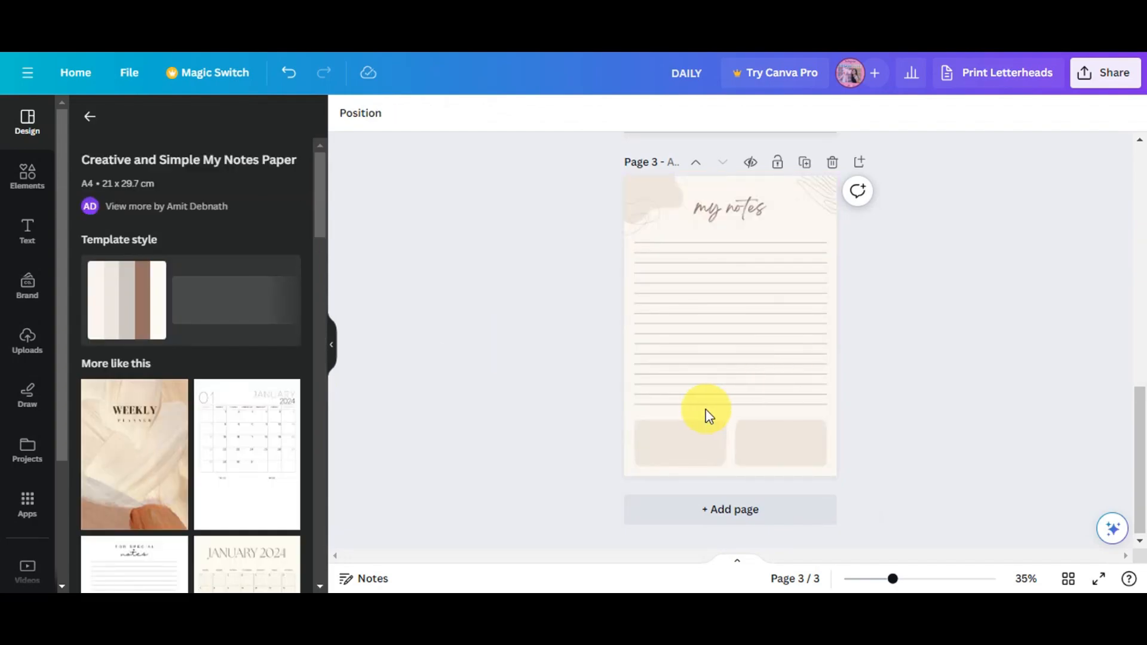
{"action": "scroll", "coordinate": [657, 406], "scroll_direction": "up", "scroll_amount": 5}
{"action": "scroll", "coordinate": [540, 415], "scroll_direction": "up", "scroll_amount": 3}
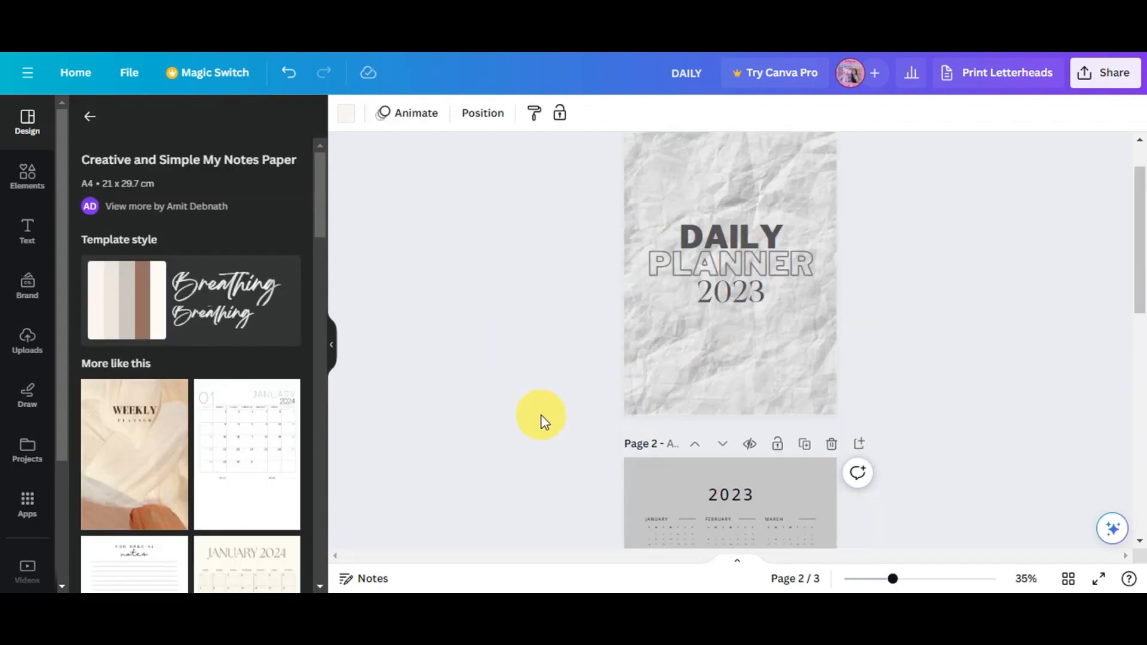
Undo the My Notes template on page 3 and apply the White Black Minimalist Notes Page Planner template instead.
{"action": "scroll", "coordinate": [561, 400], "scroll_direction": "down", "scroll_amount": 10}
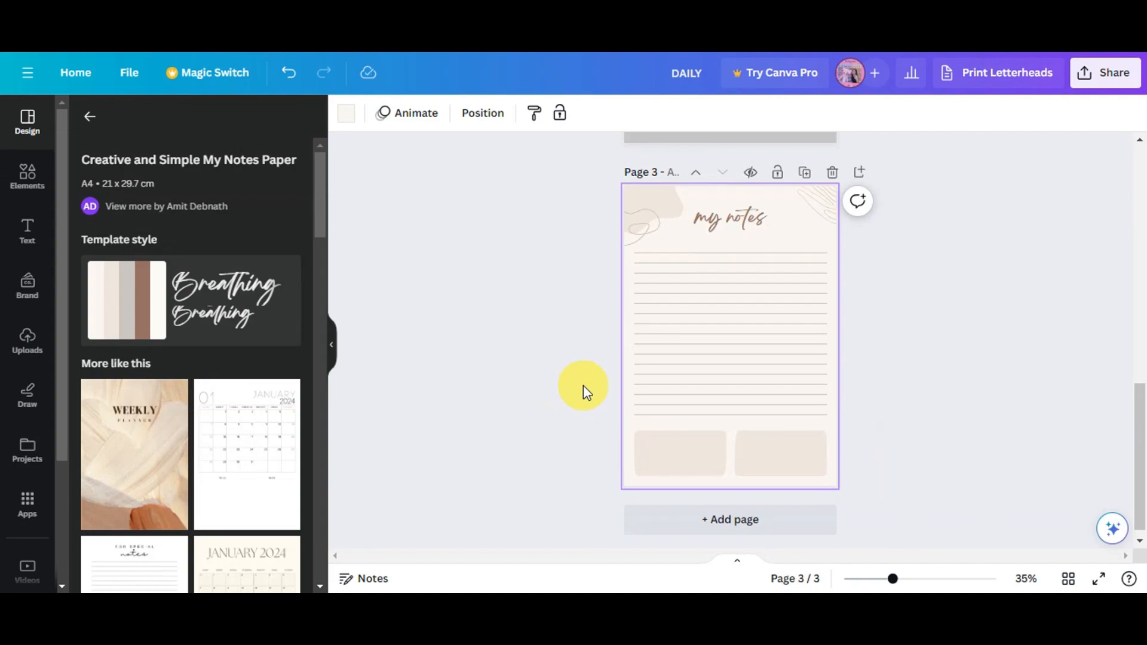
{"action": "left_click", "coordinate": [661, 199]}
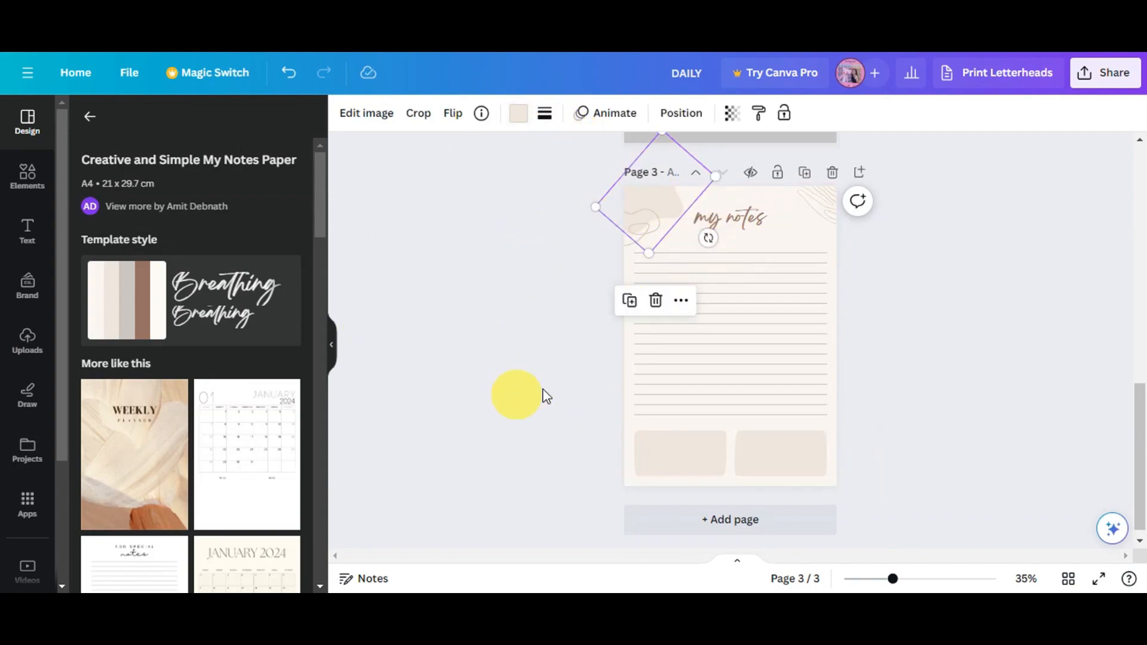
{"action": "key", "text": "ctrl+z"}
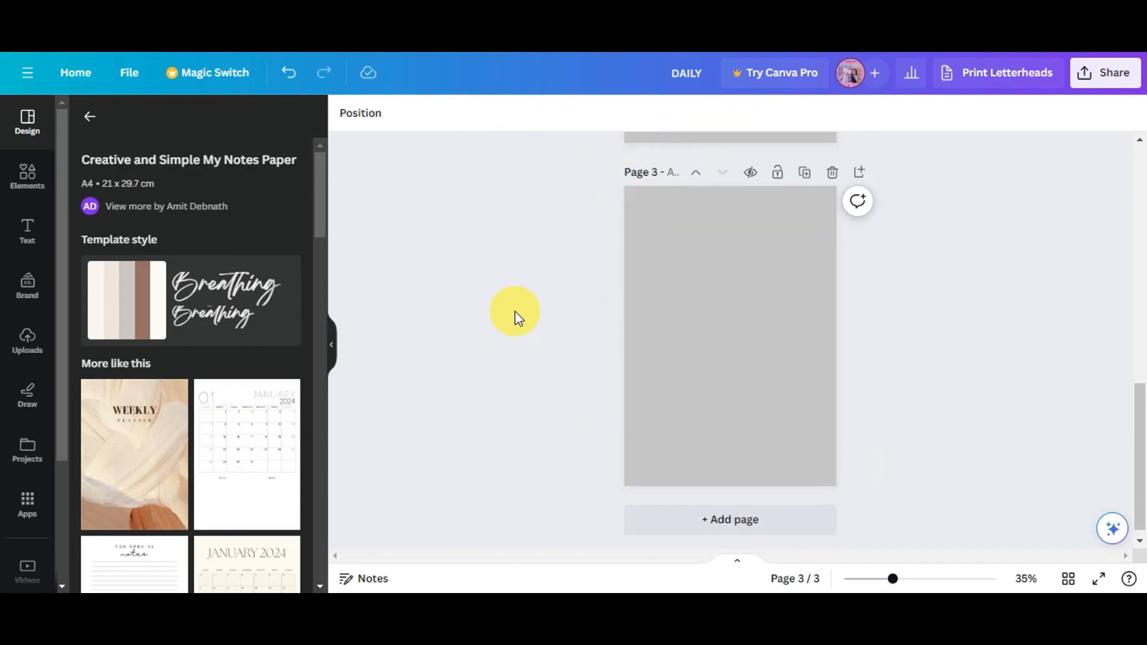
{"action": "scroll", "coordinate": [146, 380], "scroll_direction": "down", "scroll_amount": 5}
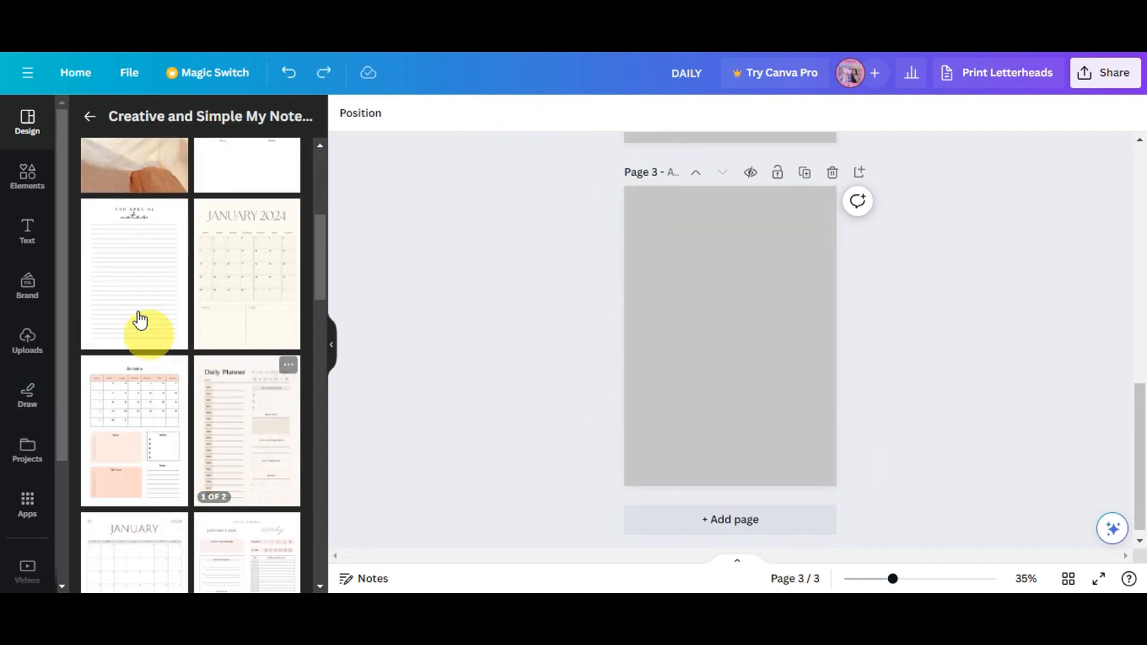
{"action": "left_click", "coordinate": [154, 311]}
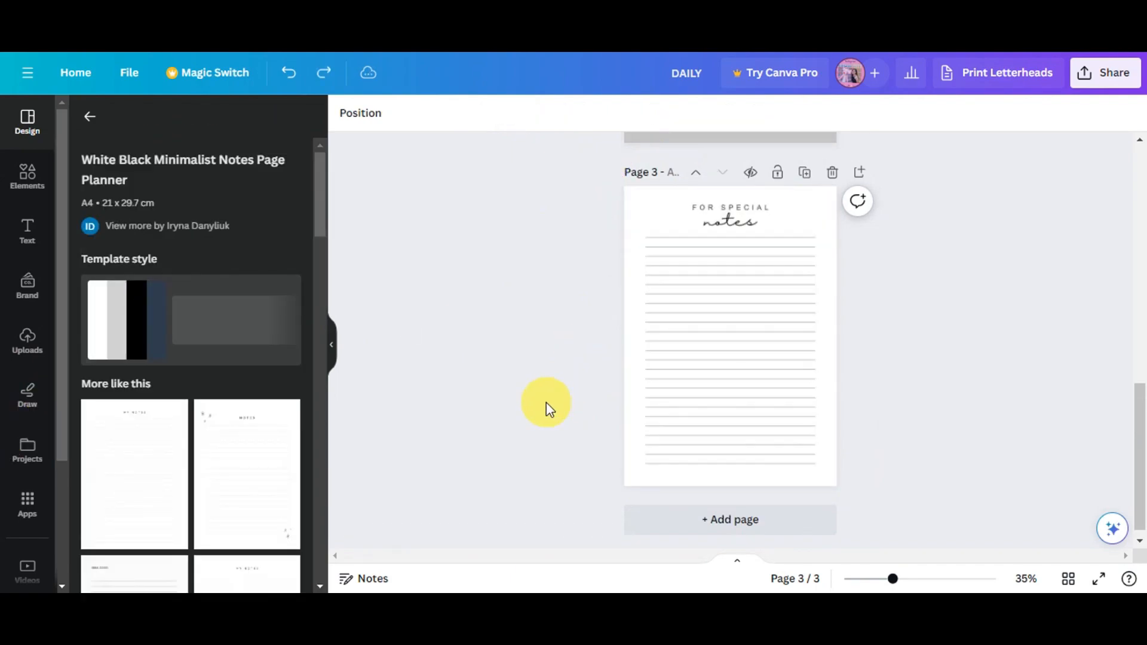
Try the medium gray document color as the notes page's background, and apply the lighter gray that matches the calendar page.
{"action": "scroll", "coordinate": [526, 400], "scroll_direction": "up", "scroll_amount": 5}
{"action": "left_click", "coordinate": [656, 464]}
{"action": "scroll", "coordinate": [663, 456], "scroll_direction": "down", "scroll_amount": 2}
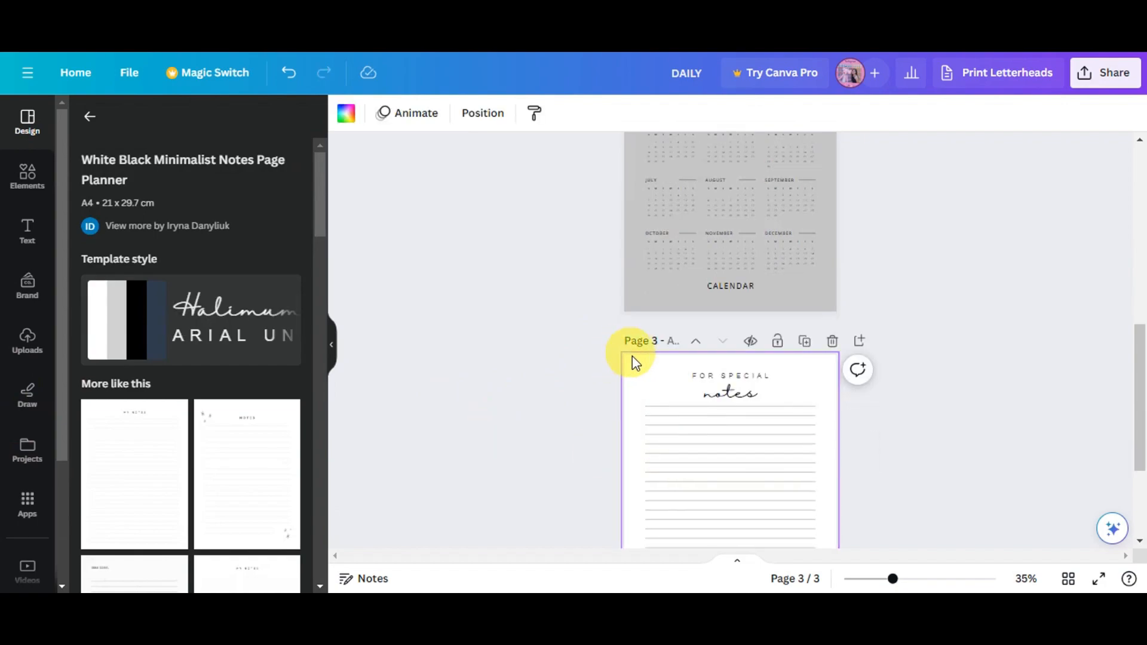
{"action": "left_click", "coordinate": [346, 112]}
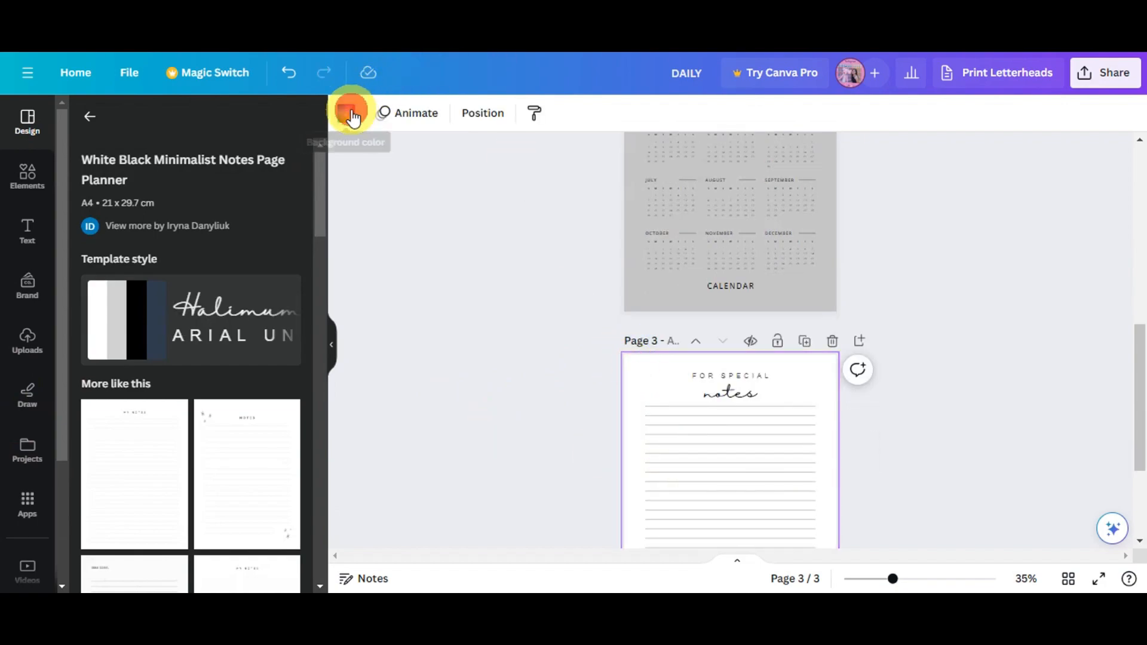
{"action": "left_click", "coordinate": [285, 205]}
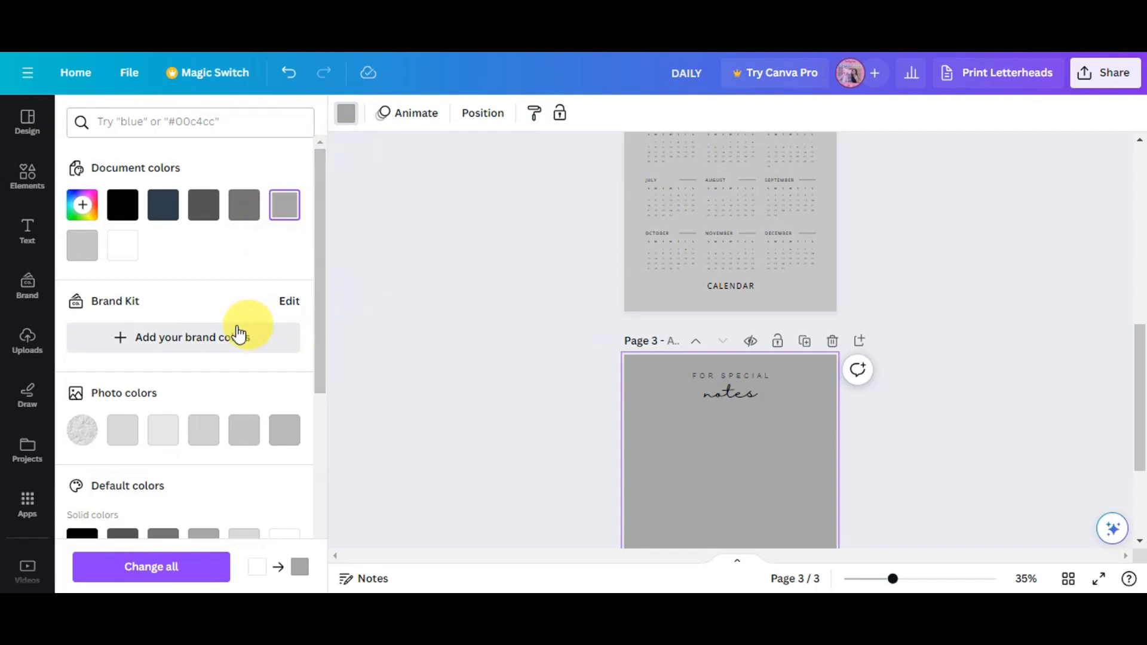
{"action": "left_click", "coordinate": [83, 246]}
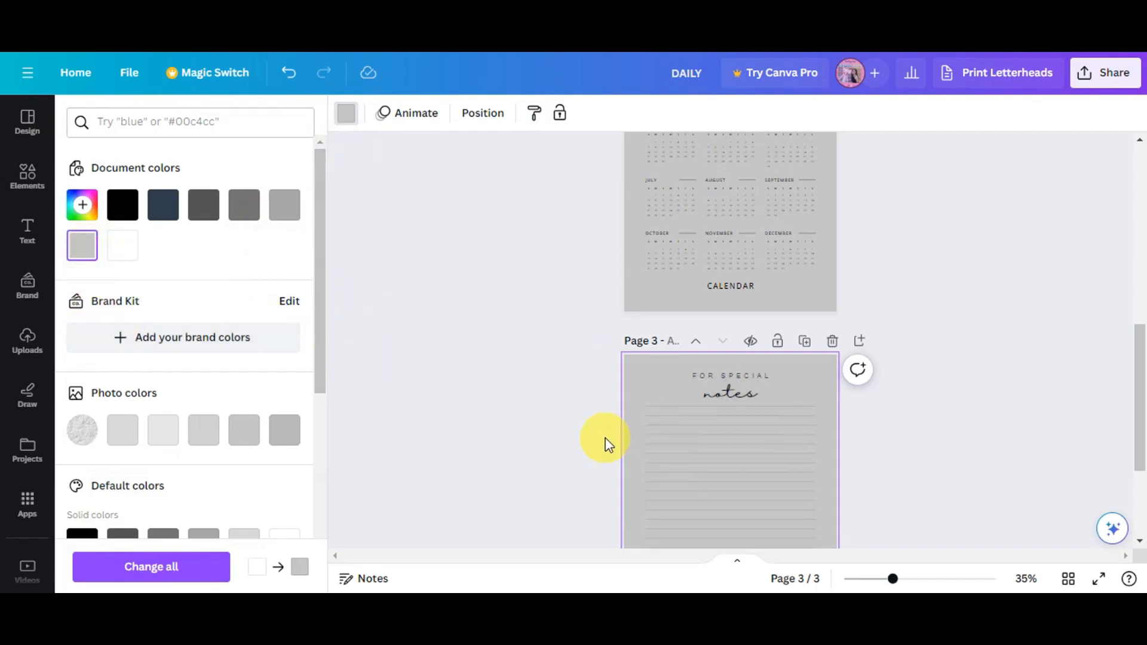
{"action": "left_click", "coordinate": [605, 439]}
Add a fourth page after the notes page and return to the general template results.
{"action": "scroll", "coordinate": [497, 414], "scroll_direction": "up", "scroll_amount": 9}
{"action": "scroll", "coordinate": [497, 414], "scroll_direction": "down", "scroll_amount": 12}
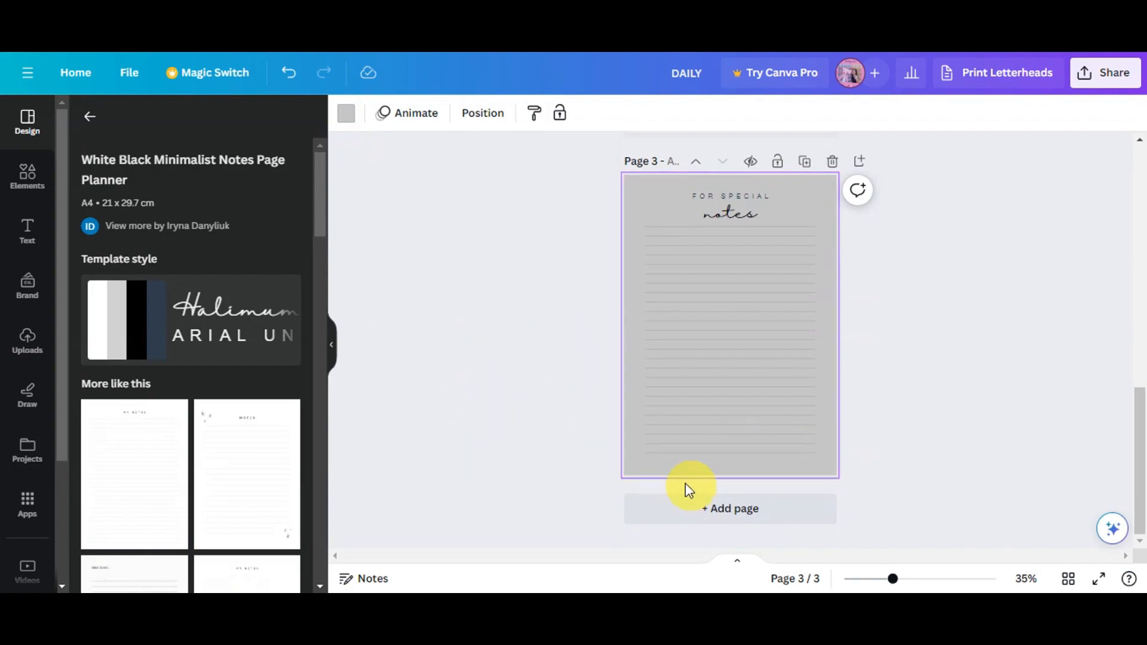
{"action": "left_click", "coordinate": [673, 516]}
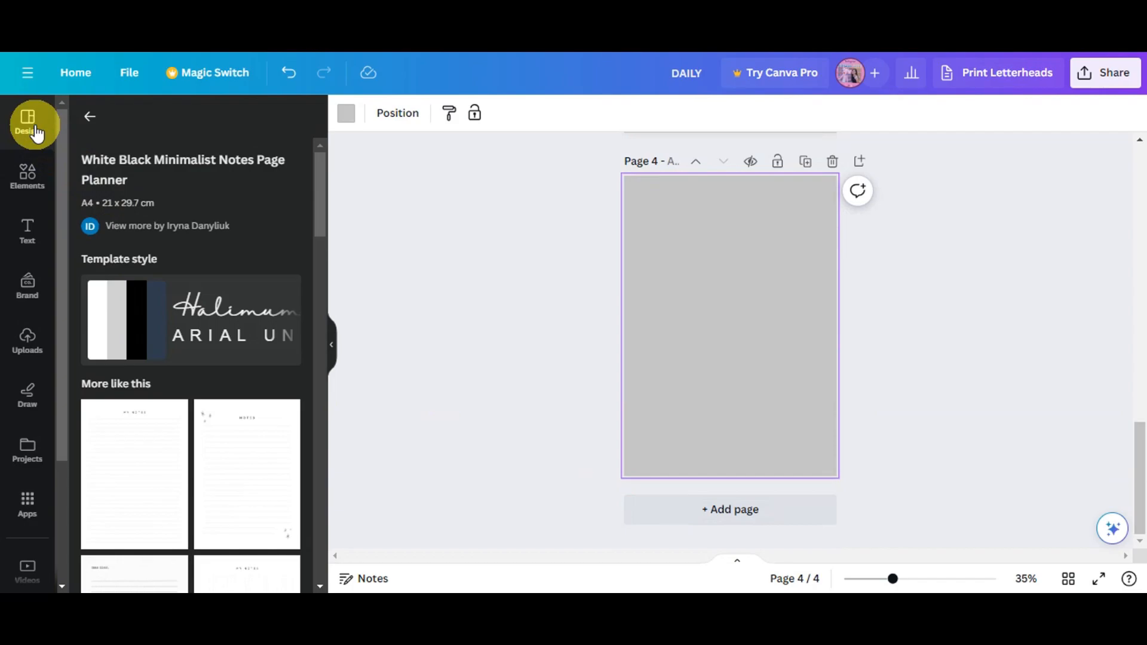
{"action": "left_click", "coordinate": [81, 119]}
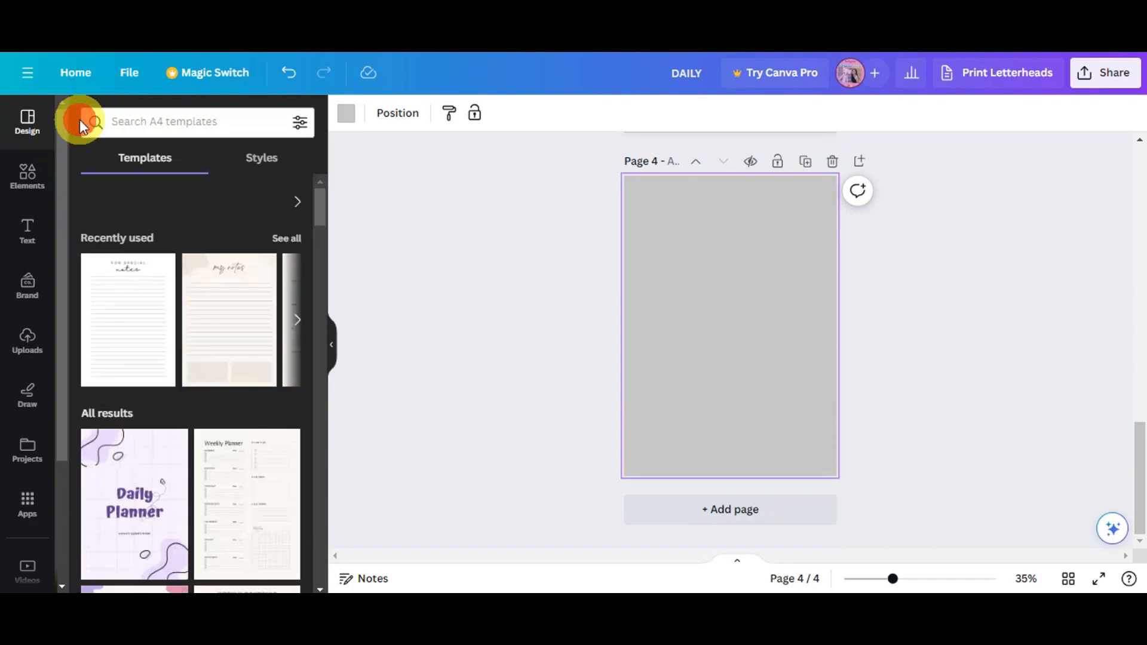
Look through the planner template results for a daily planner layout that suits page 4.
{"action": "scroll", "coordinate": [179, 333], "scroll_direction": "down", "scroll_amount": 10}
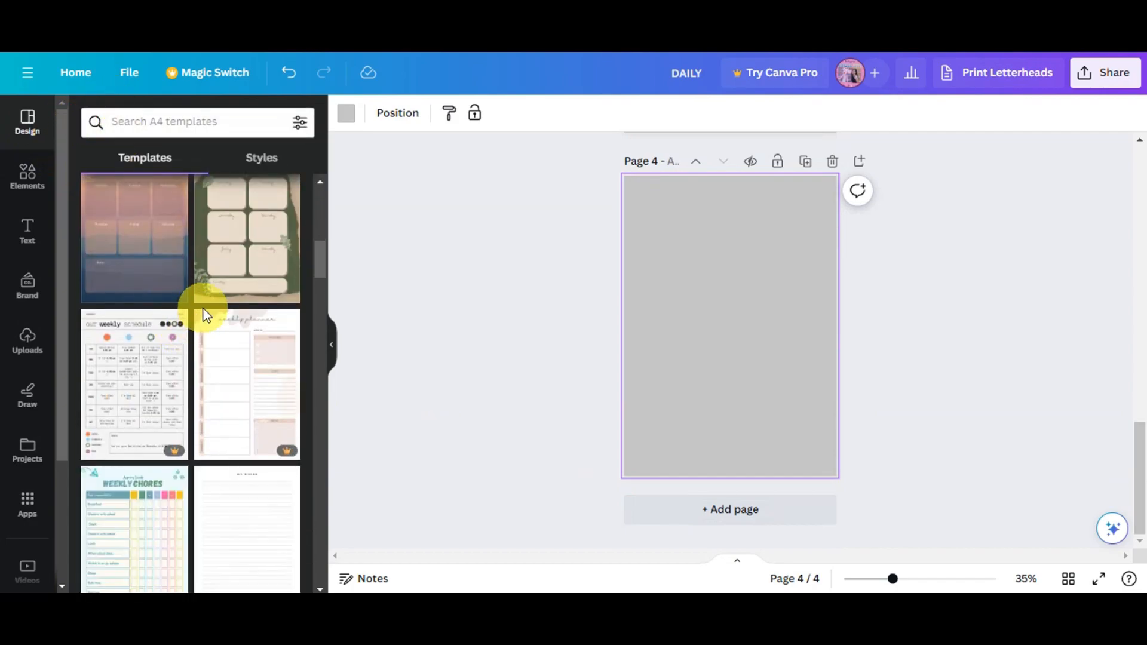
{"action": "scroll", "coordinate": [203, 315], "scroll_direction": "down", "scroll_amount": 5}
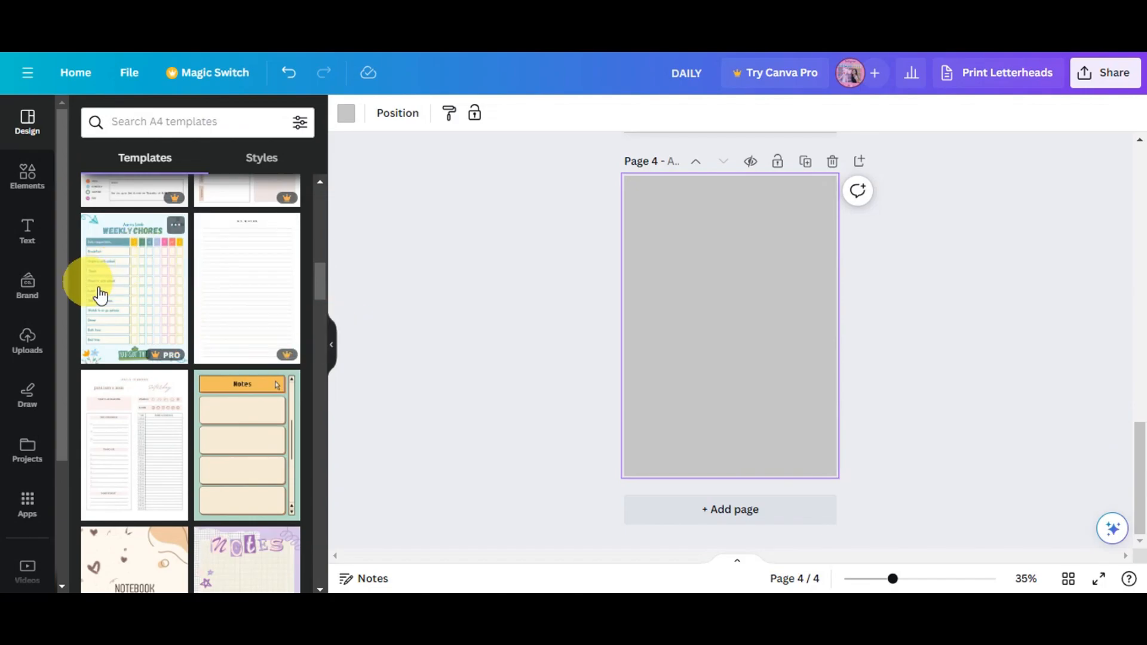
{"action": "scroll", "coordinate": [128, 274], "scroll_direction": "down", "scroll_amount": 10}
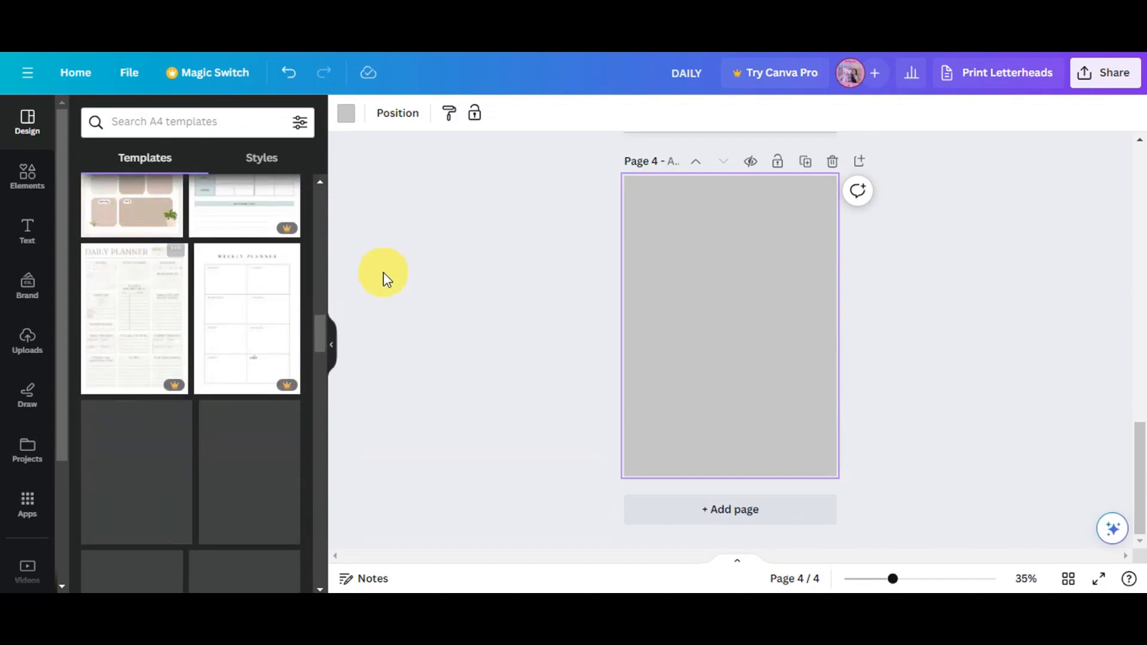
{"action": "scroll", "coordinate": [218, 289], "scroll_direction": "down", "scroll_amount": 6}
{"action": "scroll", "coordinate": [120, 425], "scroll_direction": "down", "scroll_amount": 8}
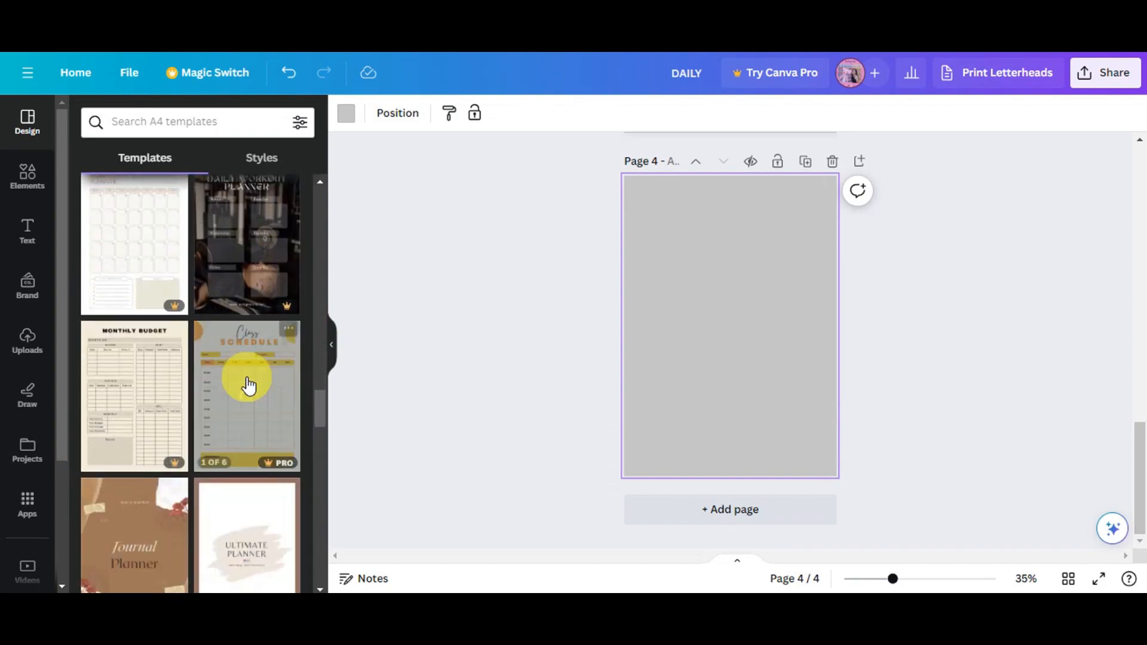
{"action": "scroll", "coordinate": [136, 392], "scroll_direction": "down", "scroll_amount": 3}
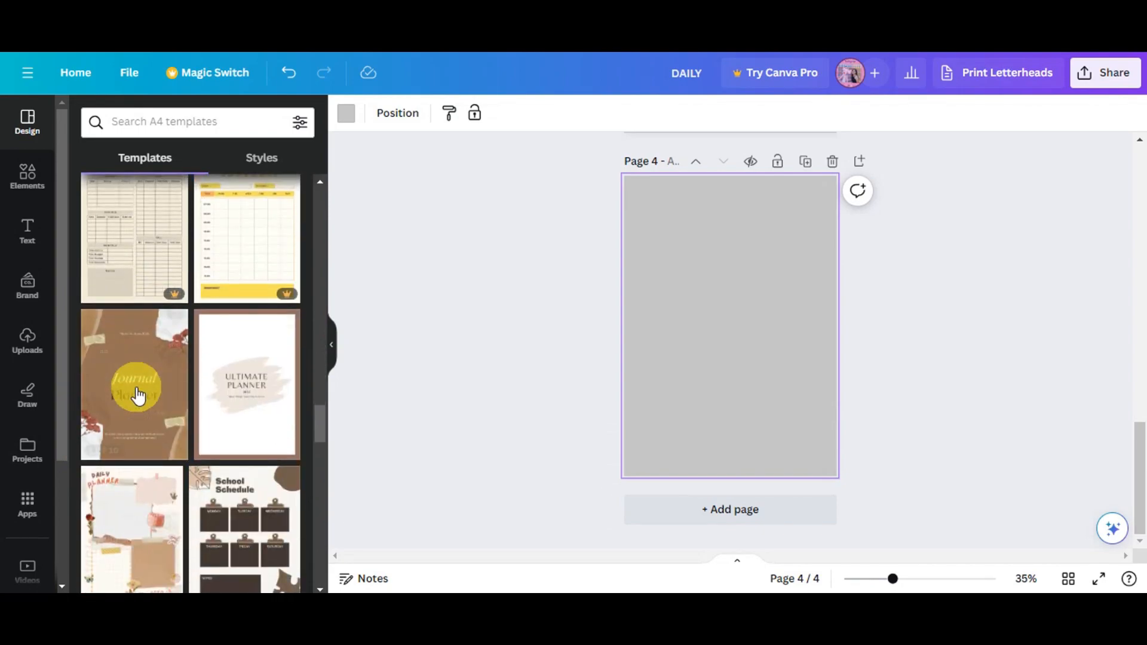
{"action": "scroll", "coordinate": [136, 394], "scroll_direction": "down", "scroll_amount": 5}
{"action": "scroll", "coordinate": [242, 276], "scroll_direction": "down", "scroll_amount": 6}
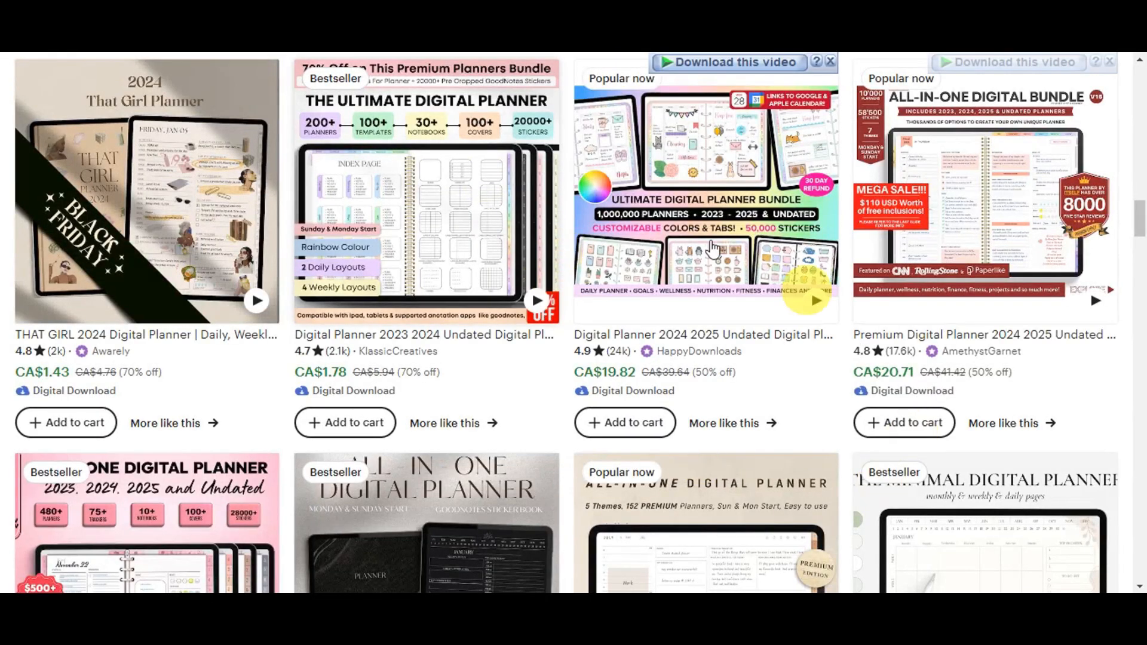
{"action": "scroll", "coordinate": [871, 326], "scroll_direction": "down", "scroll_amount": 5}
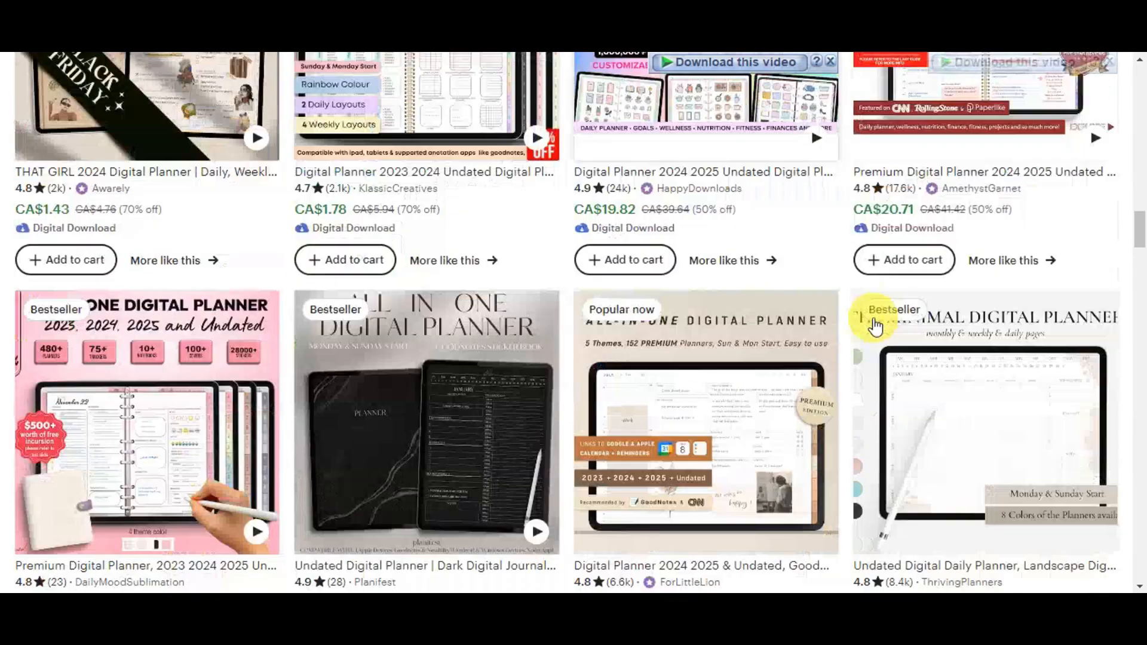
{"action": "scroll", "coordinate": [876, 325], "scroll_direction": "down", "scroll_amount": 5}
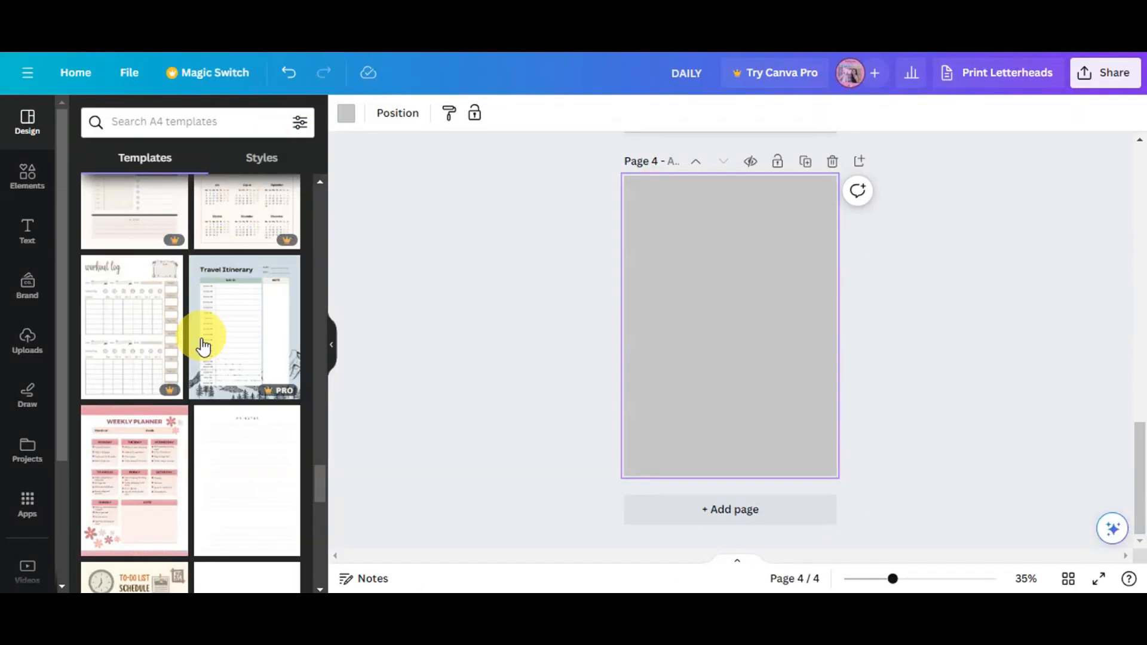
{"action": "scroll", "coordinate": [203, 346], "scroll_direction": "down", "scroll_amount": 2}
{"action": "scroll", "coordinate": [202, 340], "scroll_direction": "down", "scroll_amount": 5}
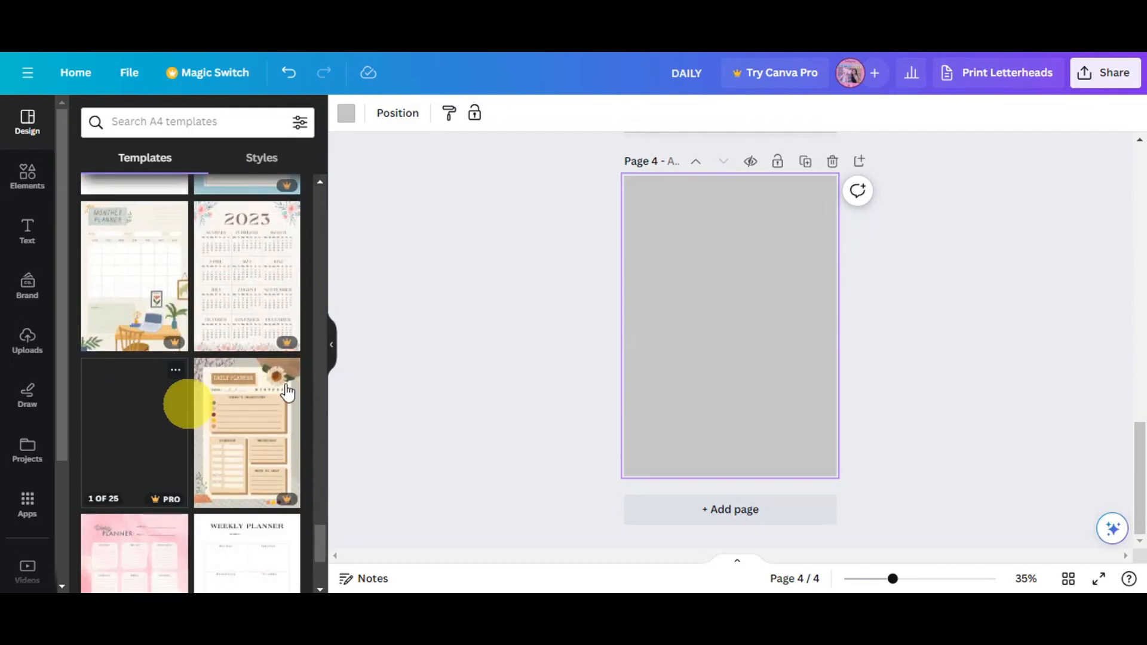
{"action": "scroll", "coordinate": [274, 357], "scroll_direction": "down", "scroll_amount": 10}
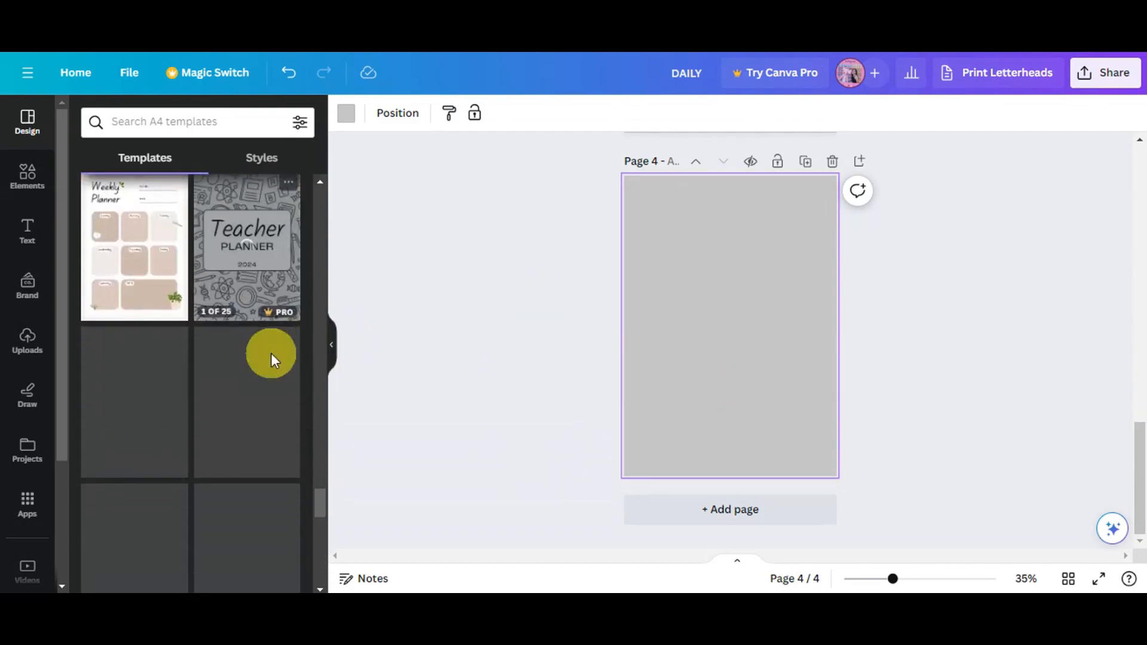
{"action": "scroll", "coordinate": [271, 357], "scroll_direction": "down", "scroll_amount": 5}
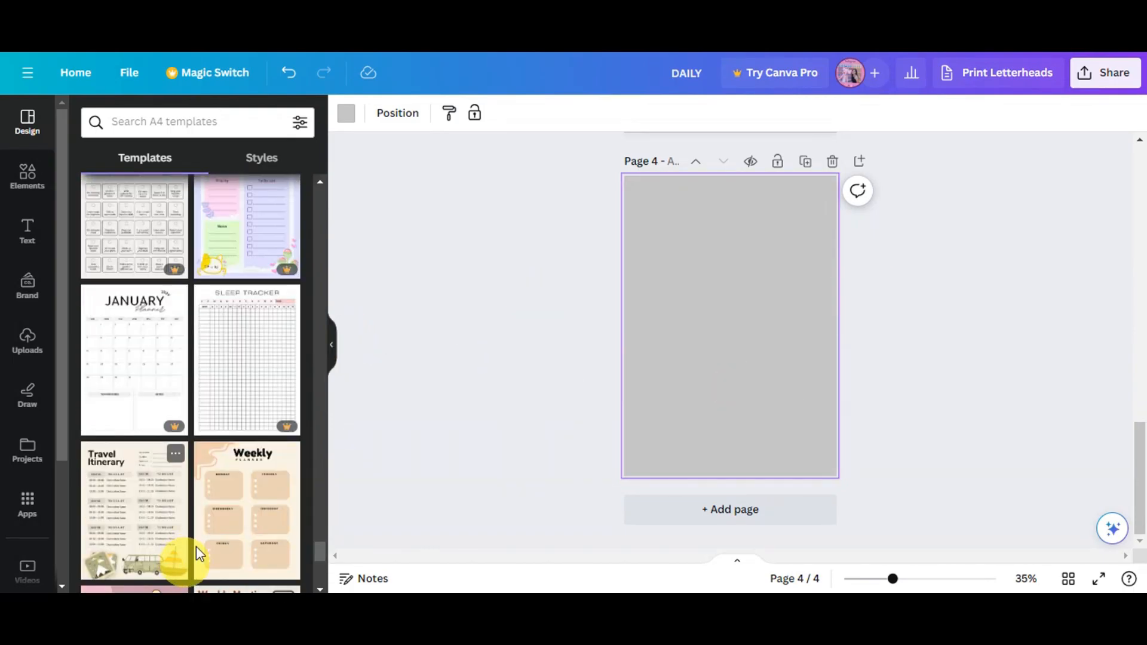
{"action": "scroll", "coordinate": [239, 394], "scroll_direction": "down", "scroll_amount": 4}
{"action": "scroll", "coordinate": [215, 287], "scroll_direction": "up", "scroll_amount": 2}
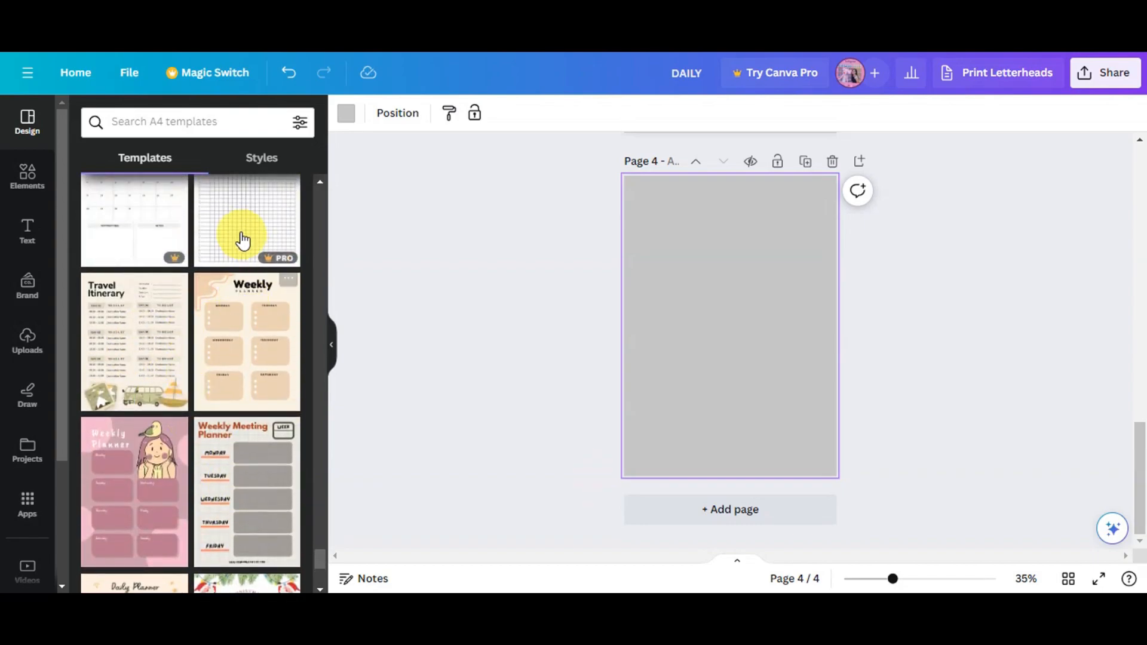
{"action": "scroll", "coordinate": [242, 239], "scroll_direction": "up", "scroll_amount": 2}
{"action": "scroll", "coordinate": [243, 353], "scroll_direction": "down", "scroll_amount": 5}
{"action": "scroll", "coordinate": [274, 394], "scroll_direction": "up", "scroll_amount": 2}
{"action": "scroll", "coordinate": [274, 394], "scroll_direction": "up", "scroll_amount": 3}
{"action": "scroll", "coordinate": [267, 374], "scroll_direction": "down", "scroll_amount": 6}
{"action": "scroll", "coordinate": [261, 346], "scroll_direction": "down", "scroll_amount": 5}
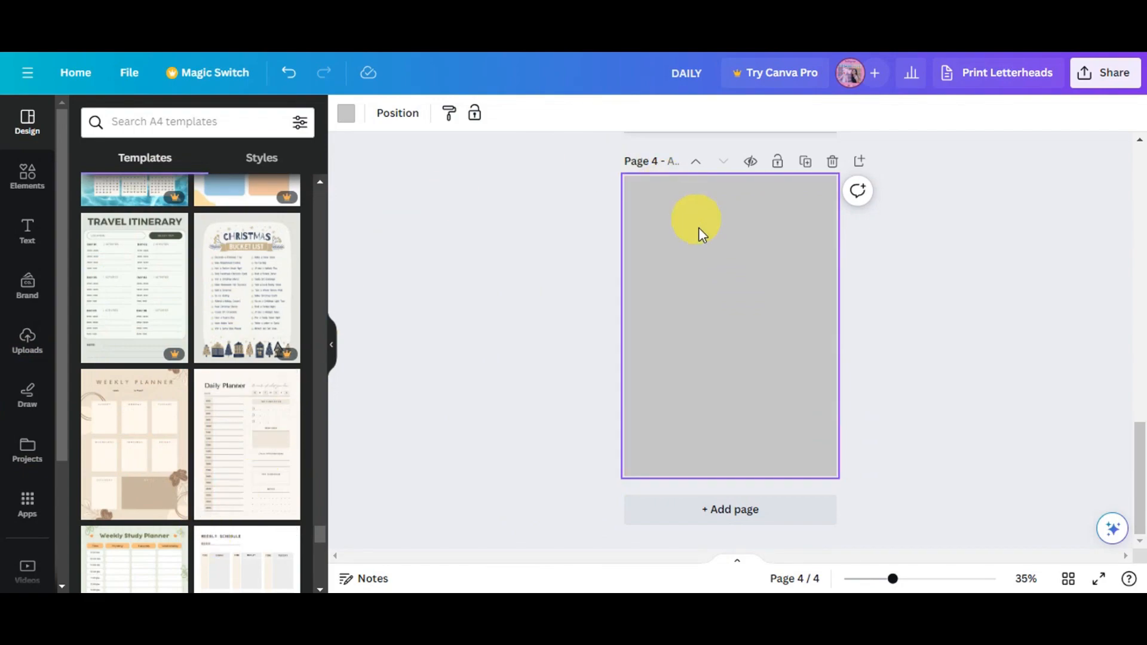
Apply the Beige Minimalist Daily Planner template to page 4.
{"action": "scroll", "coordinate": [702, 285], "scroll_direction": "up", "scroll_amount": 7}
{"action": "scroll", "coordinate": [701, 285], "scroll_direction": "down", "scroll_amount": 3}
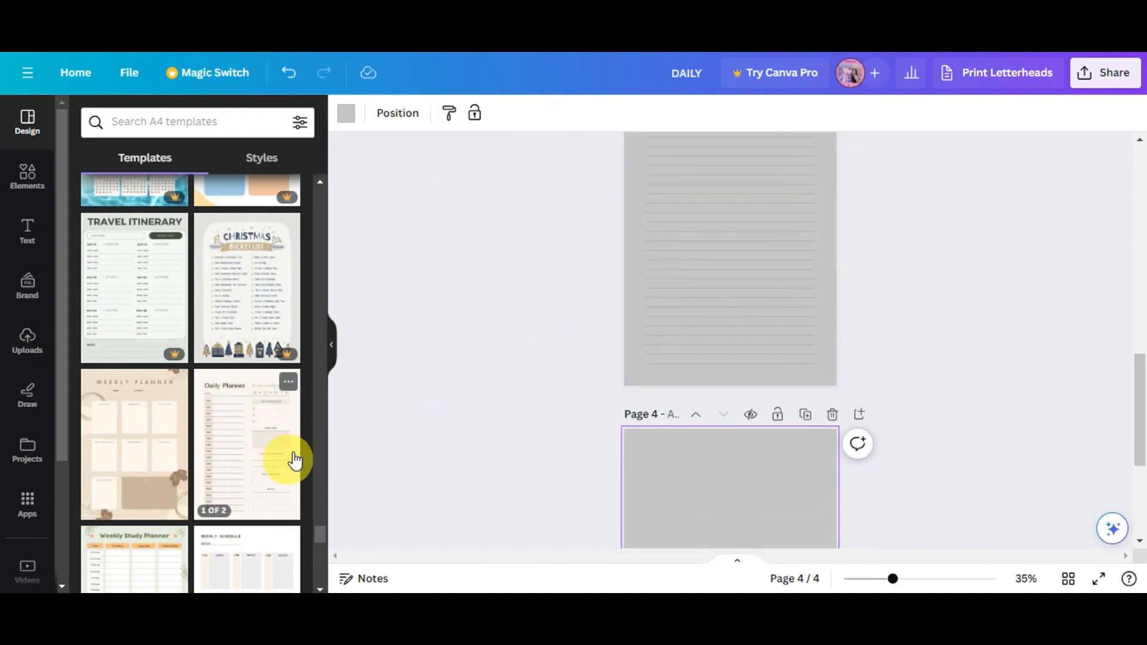
{"action": "scroll", "coordinate": [294, 461], "scroll_direction": "down", "scroll_amount": 2}
{"action": "scroll", "coordinate": [558, 475], "scroll_direction": "down", "scroll_amount": 3}
{"action": "left_click_drag", "start_coordinate": [237, 399], "coordinate": [711, 394]}
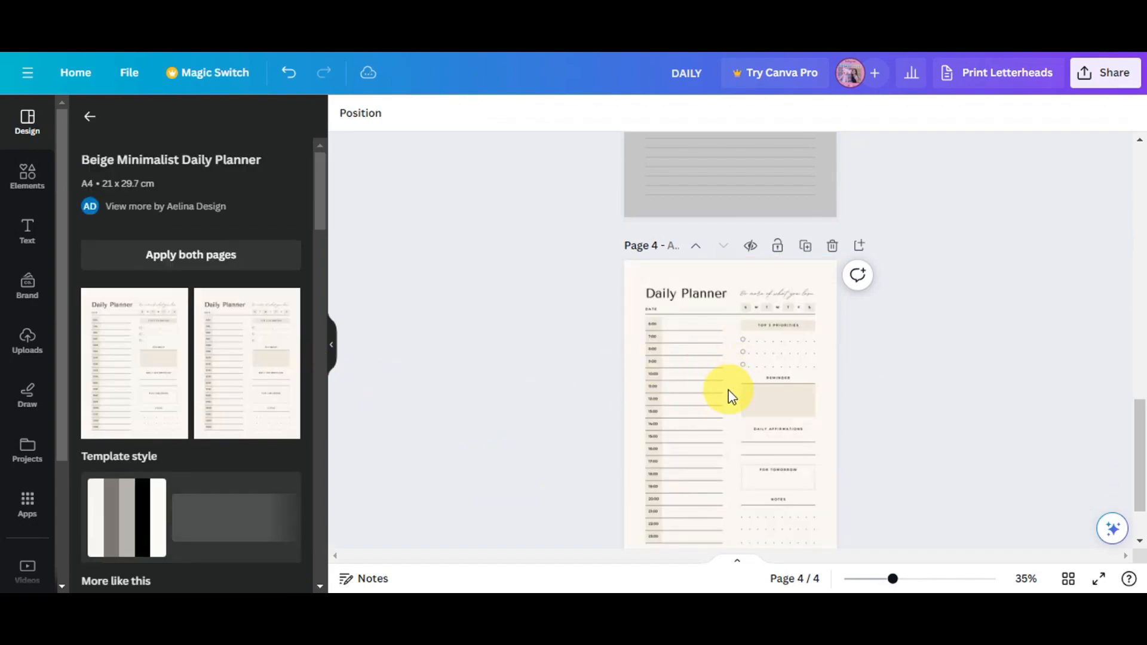
Set the background of the Daily Planner page to the medium gray document color.
{"action": "scroll", "coordinate": [555, 397], "scroll_direction": "up", "scroll_amount": 5}
{"action": "scroll", "coordinate": [643, 484], "scroll_direction": "down", "scroll_amount": 6}
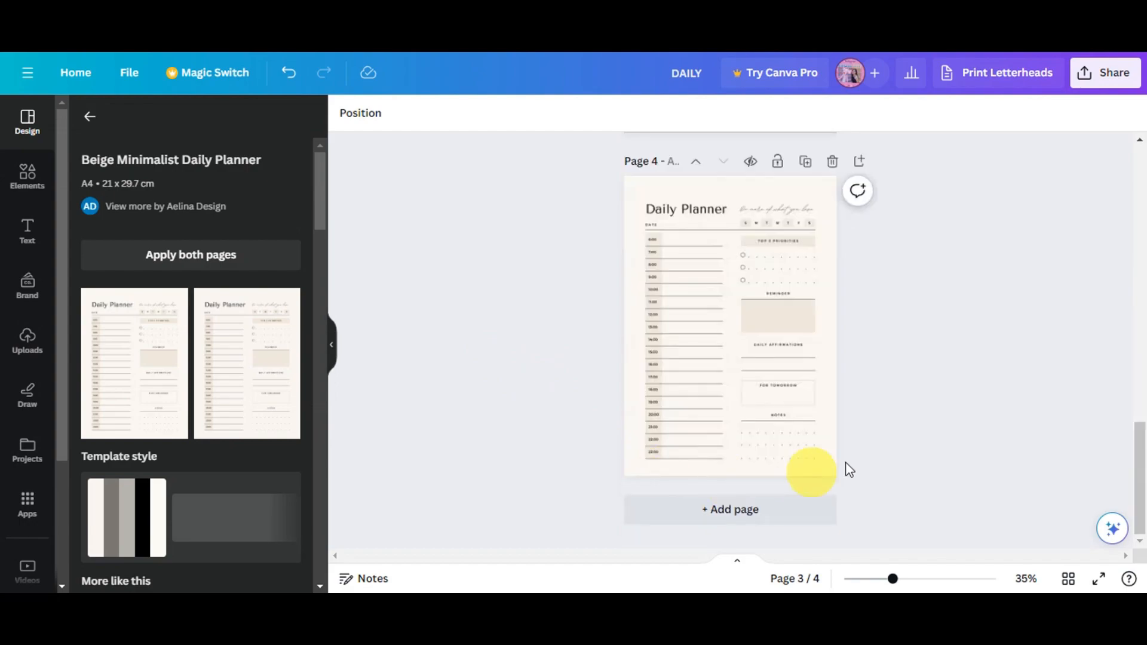
{"action": "left_click", "coordinate": [636, 192]}
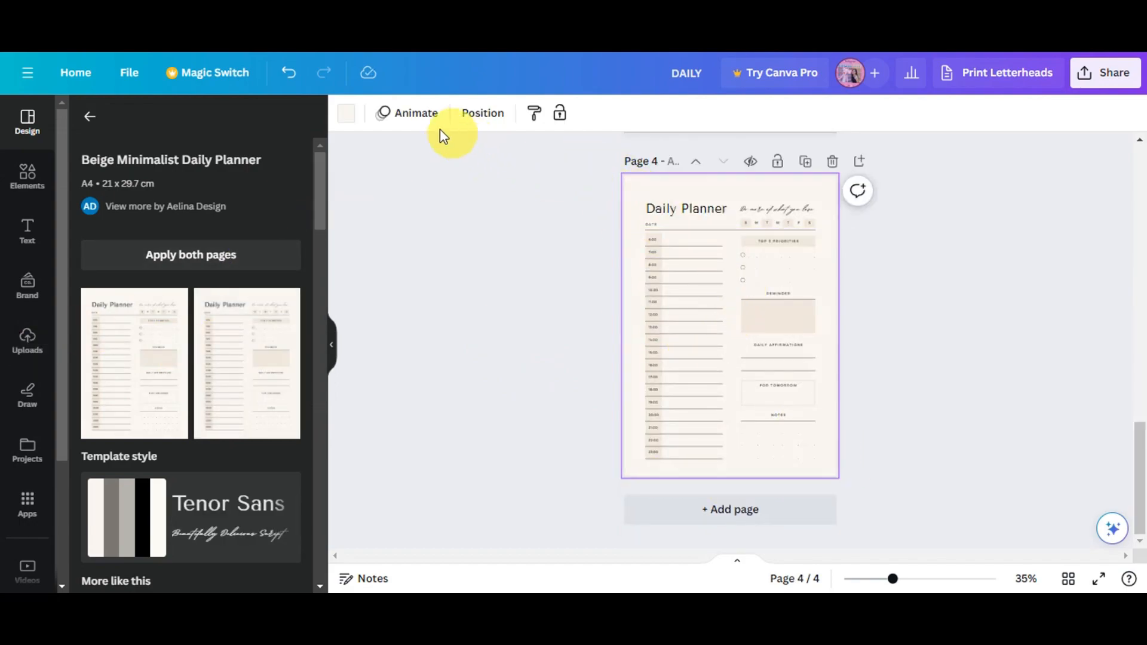
{"action": "left_click", "coordinate": [347, 116]}
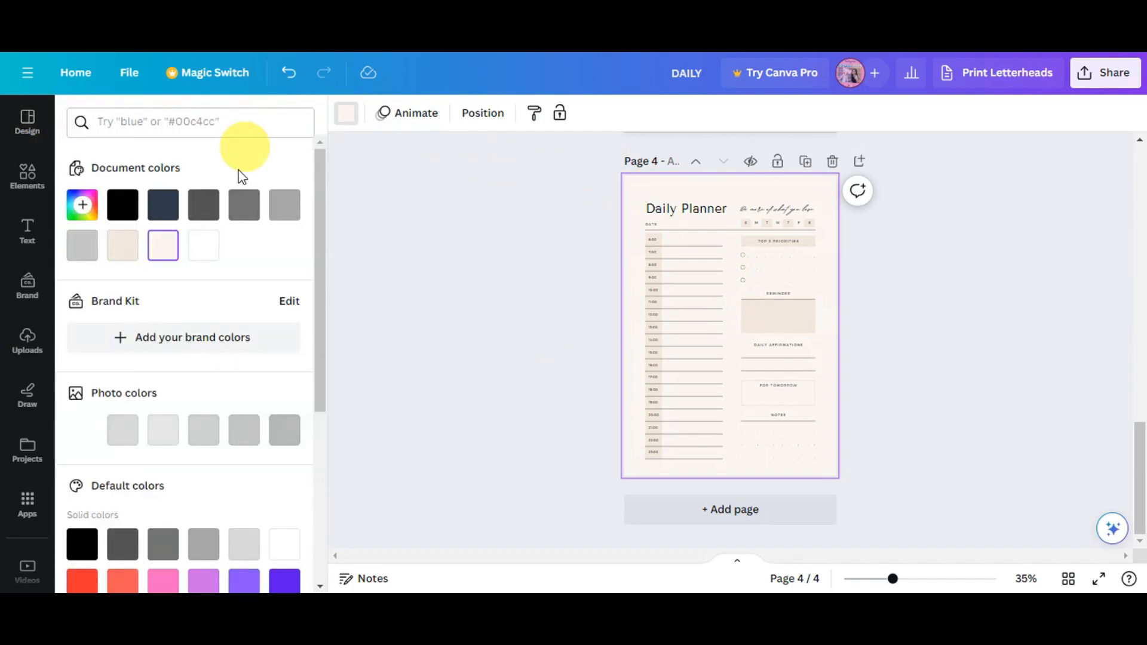
{"action": "left_click", "coordinate": [283, 208]}
{"action": "left_click", "coordinate": [429, 285]}
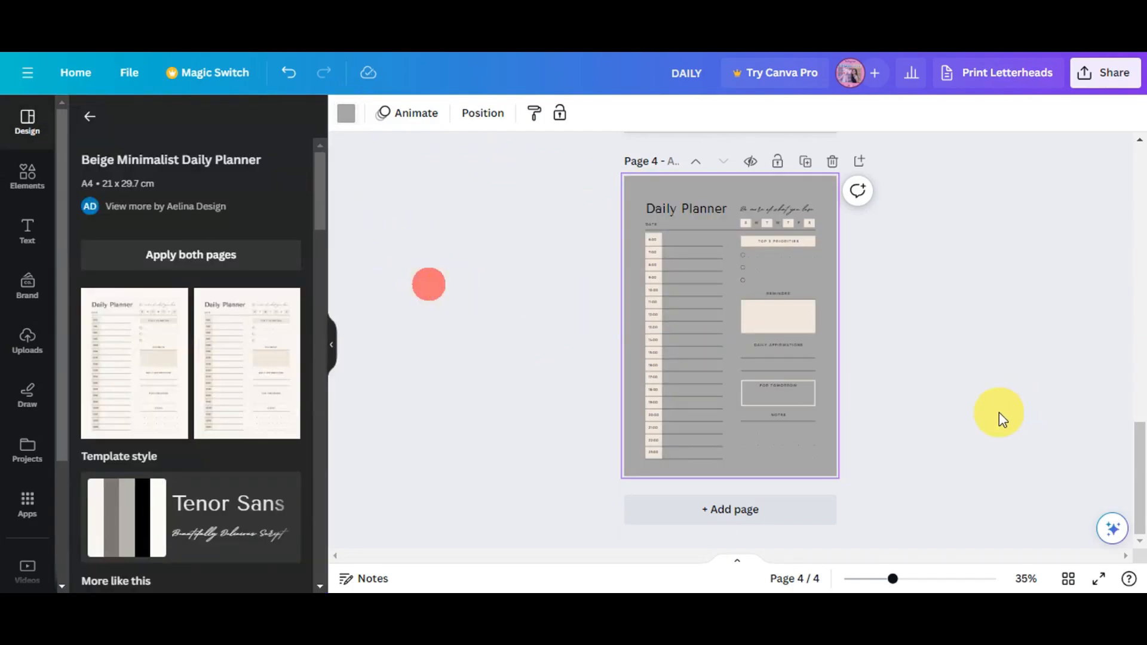
Duplicate the gray Daily Planner page to create page 5.
{"action": "scroll", "coordinate": [999, 415], "scroll_direction": "up", "scroll_amount": 15}
{"action": "scroll", "coordinate": [1000, 415], "scroll_direction": "down", "scroll_amount": 15}
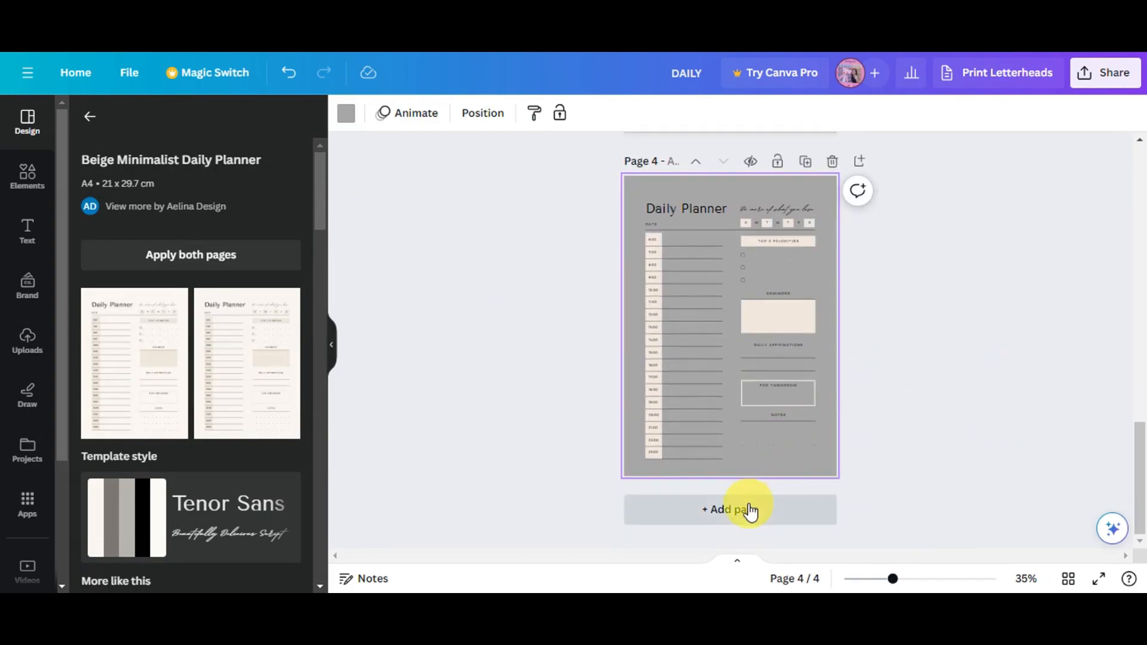
{"action": "scroll", "coordinate": [762, 461], "scroll_direction": "up", "scroll_amount": 5}
{"action": "left_click", "coordinate": [803, 324]}
{"action": "scroll", "coordinate": [737, 351], "scroll_direction": "down", "scroll_amount": 3}
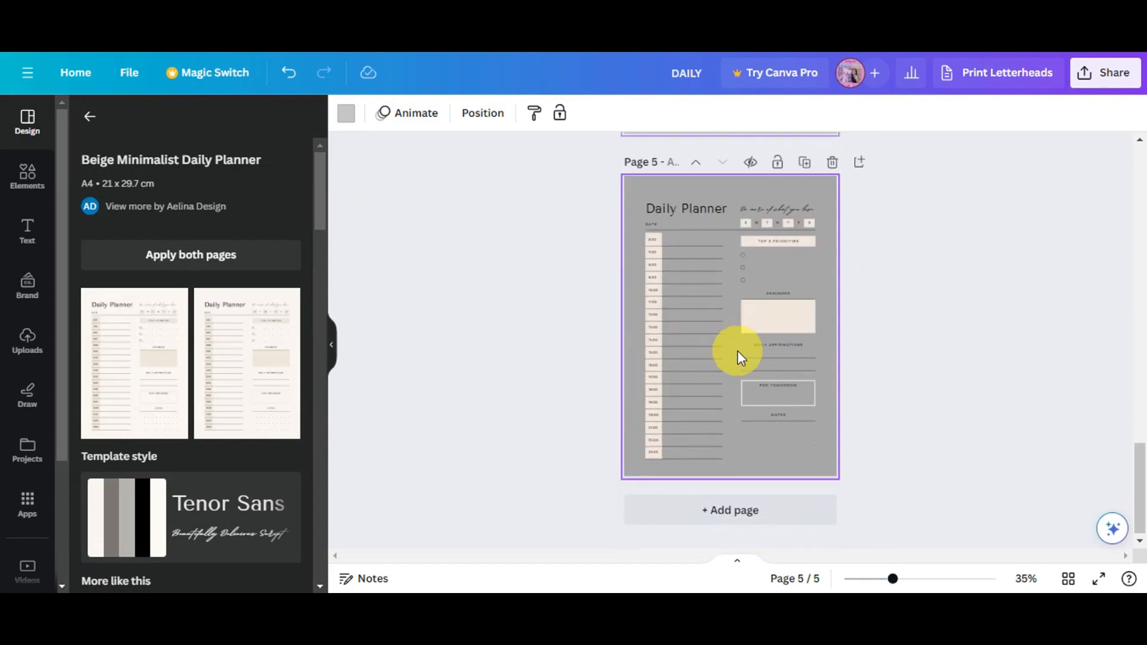
Download all 5 pages of the design as a PDF Standard file.
{"action": "scroll", "coordinate": [739, 353], "scroll_direction": "up", "scroll_amount": 1}
{"action": "scroll", "coordinate": [765, 299], "scroll_direction": "up", "scroll_amount": 20}
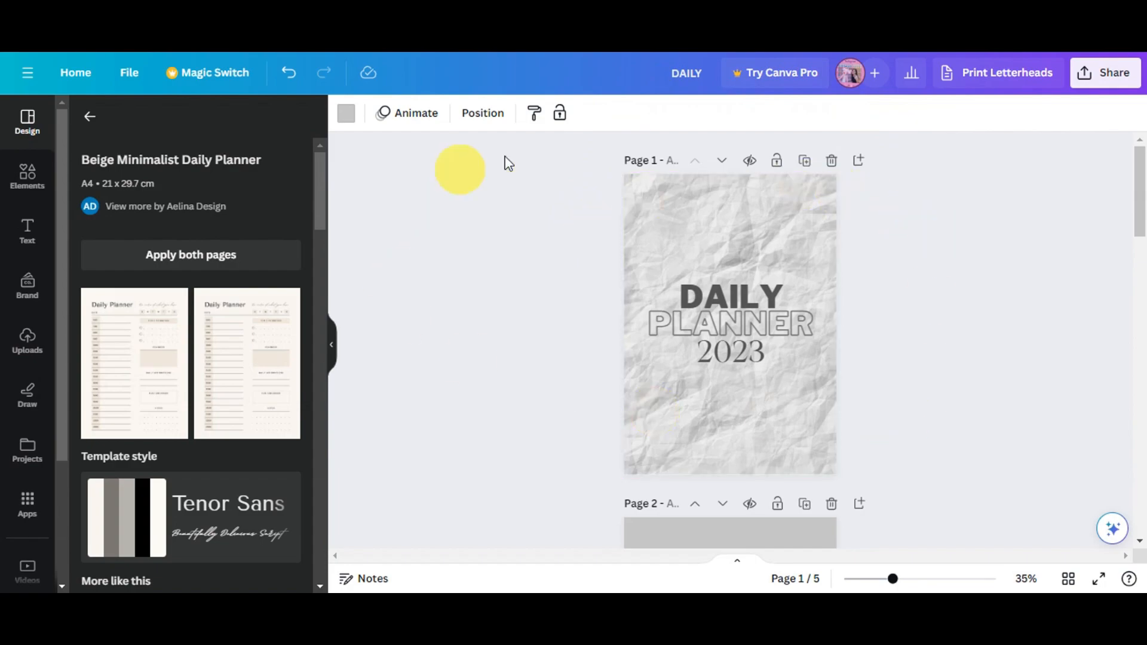
{"action": "left_click", "coordinate": [1098, 85]}
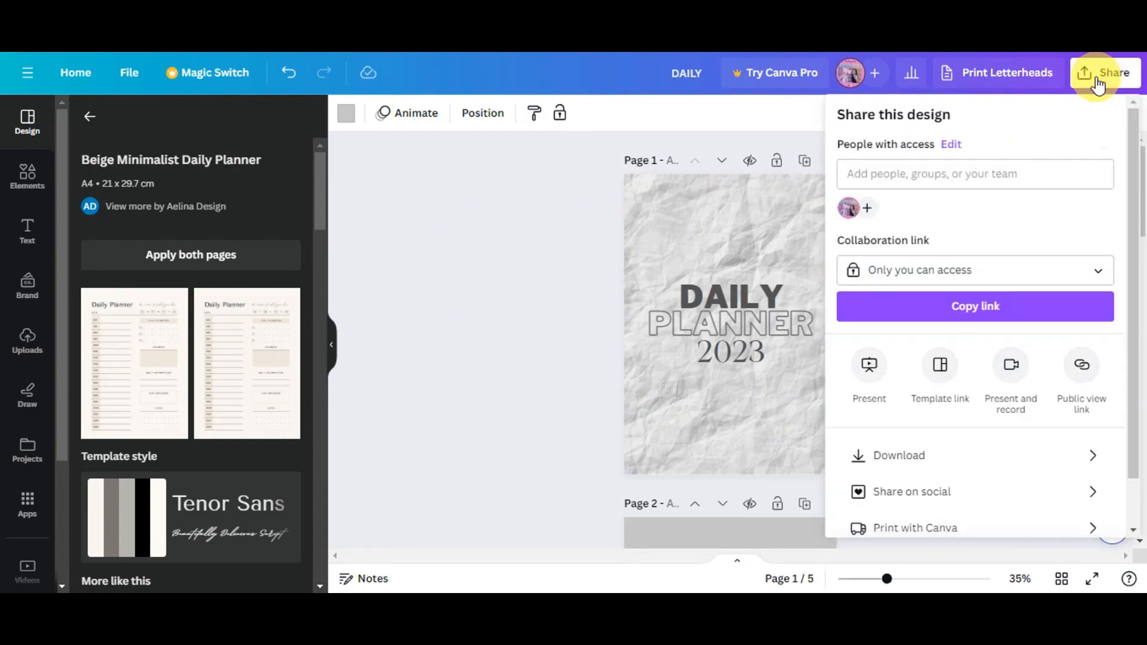
{"action": "left_click", "coordinate": [953, 455]}
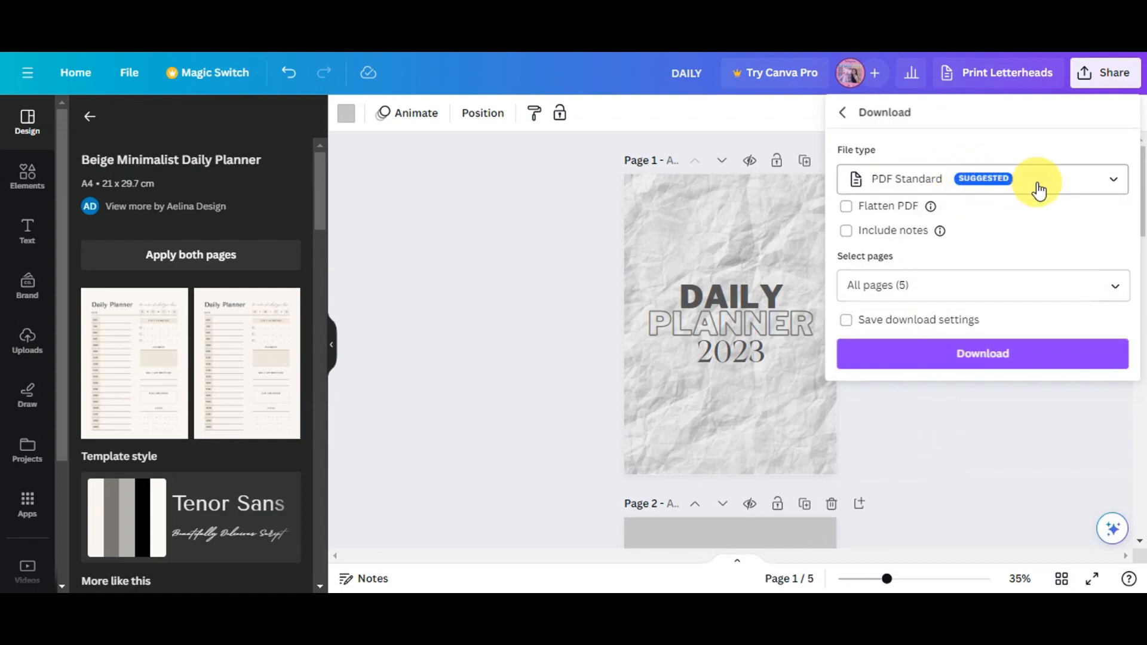
{"action": "left_click", "coordinate": [952, 354]}
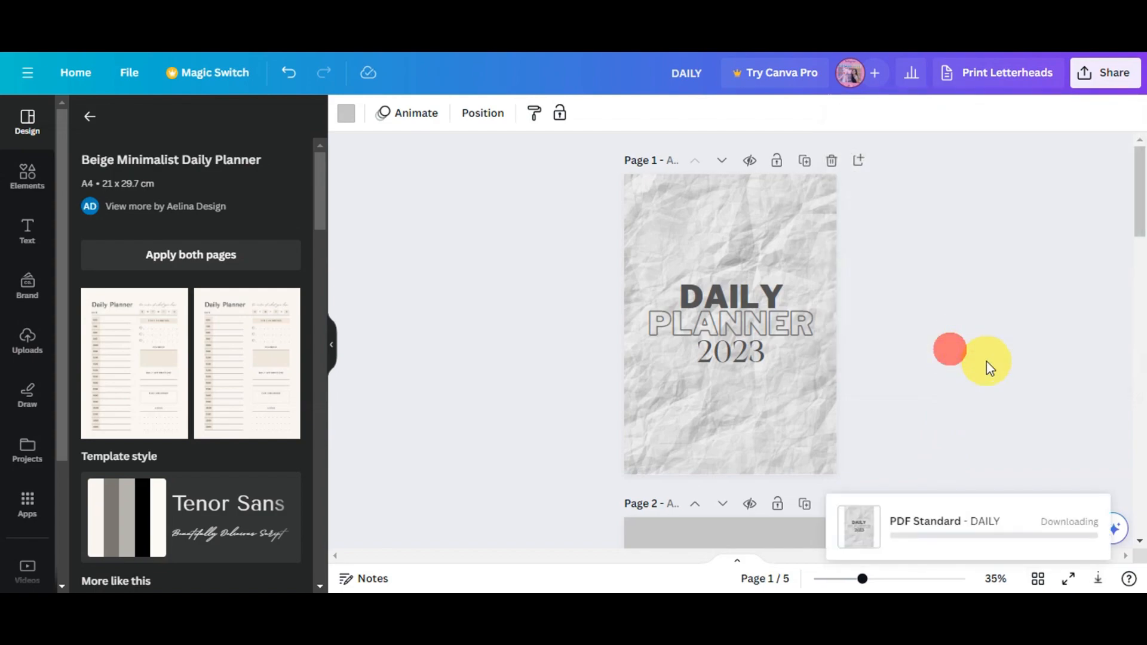